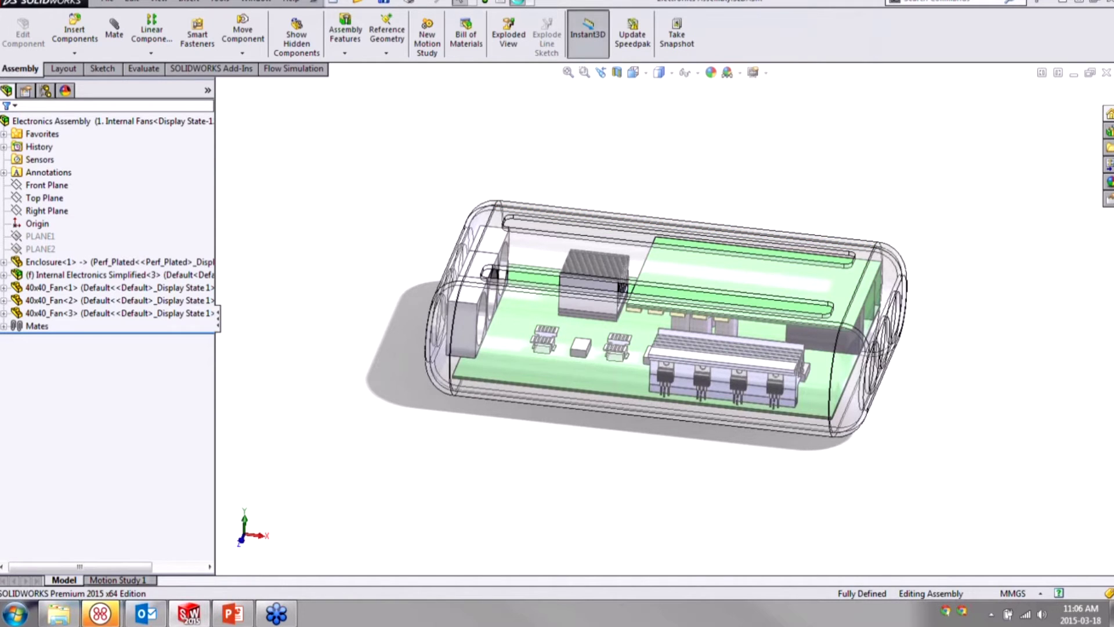
# Step: Enable Verification on rebuild with advanced body checking in the performance system options
pyautogui.click(518, 2)
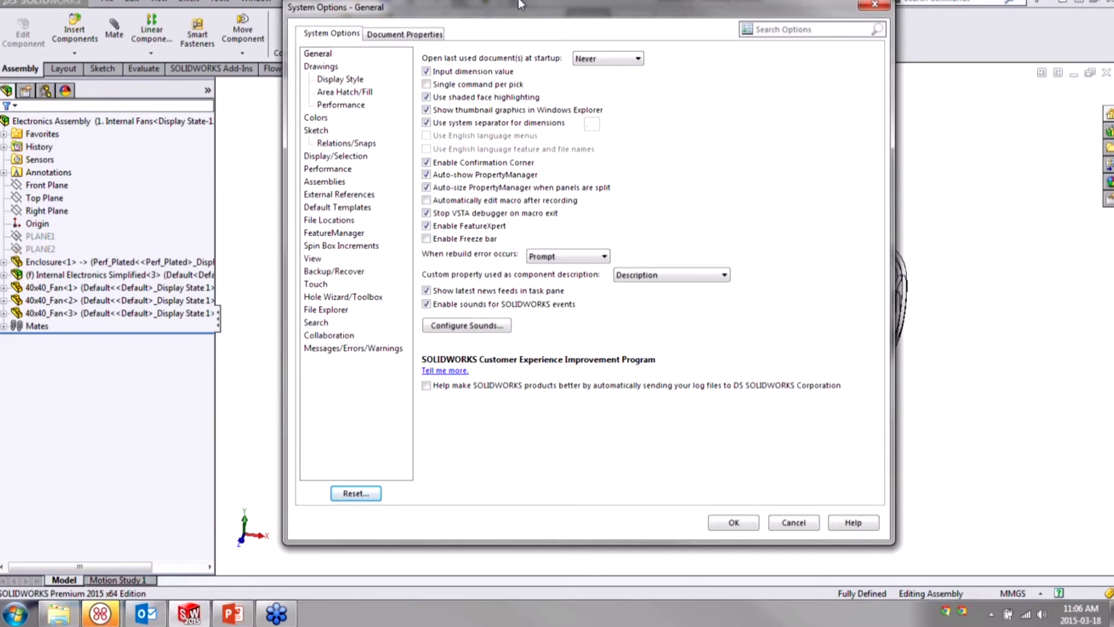
pyautogui.click(327, 169)
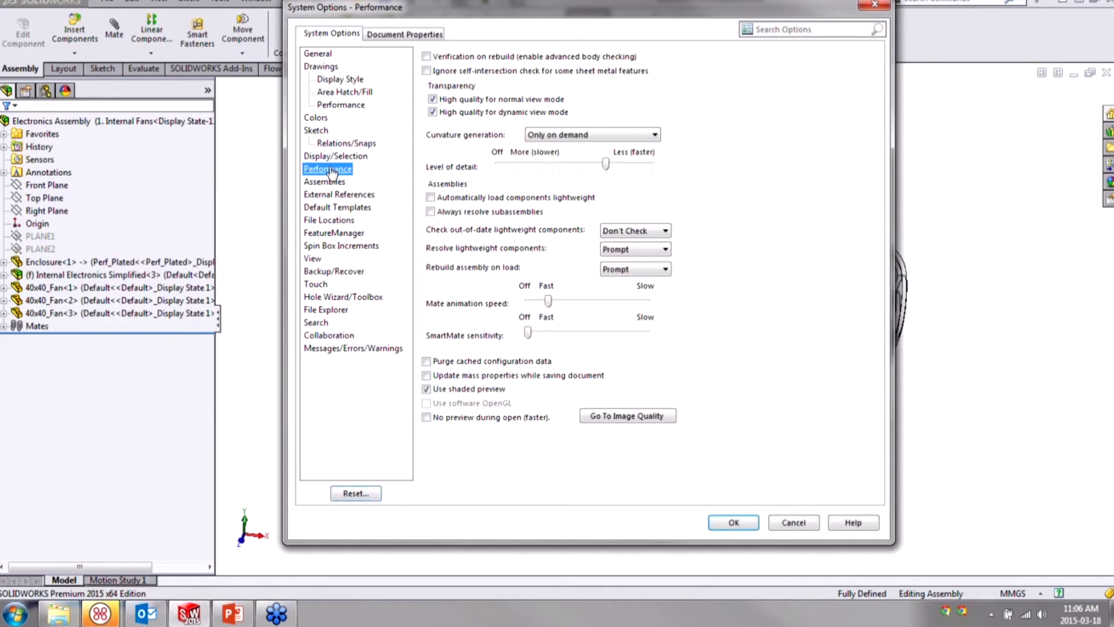
pyautogui.click(426, 56)
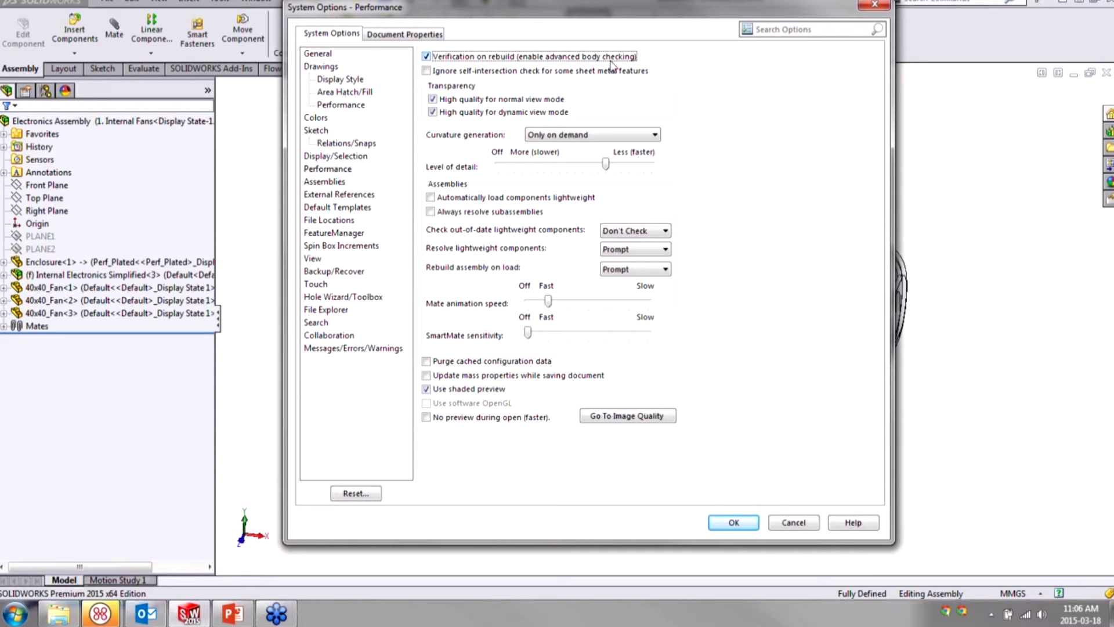
pyautogui.click(736, 526)
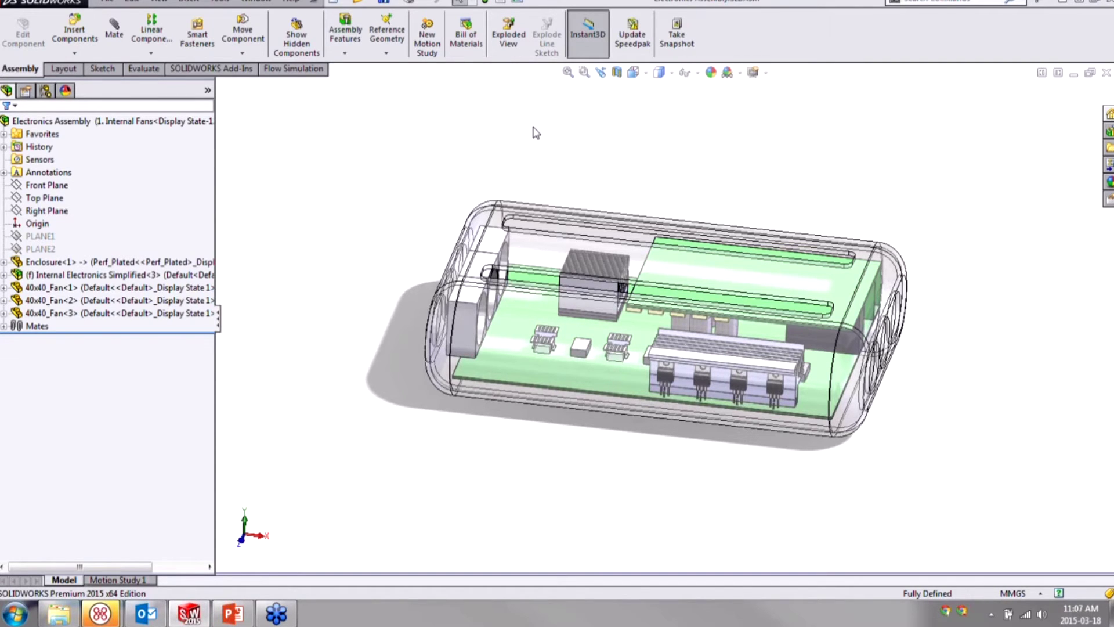
# Step: Turn Verification on rebuild off again in the performance system options
pyautogui.click(517, 2)
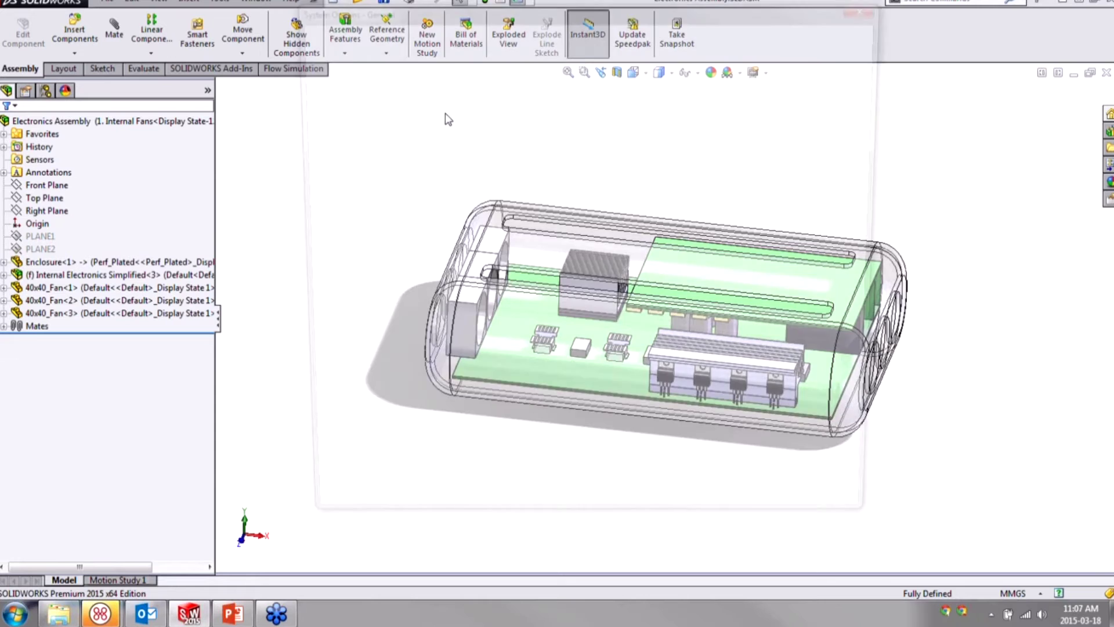
pyautogui.click(327, 168)
pyautogui.click(428, 56)
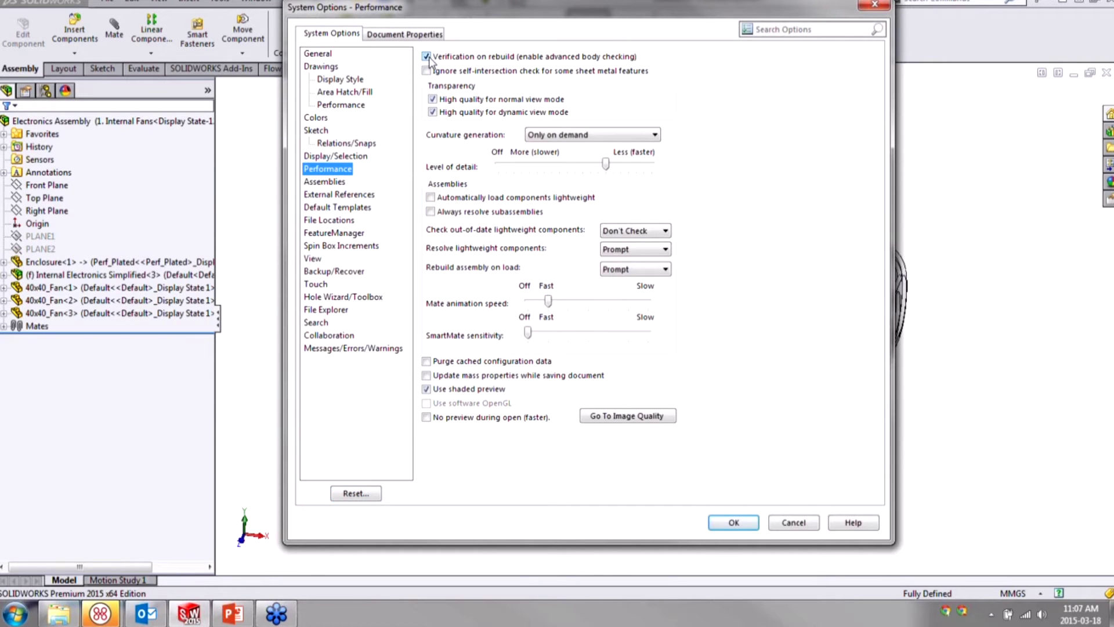
pyautogui.click(427, 57)
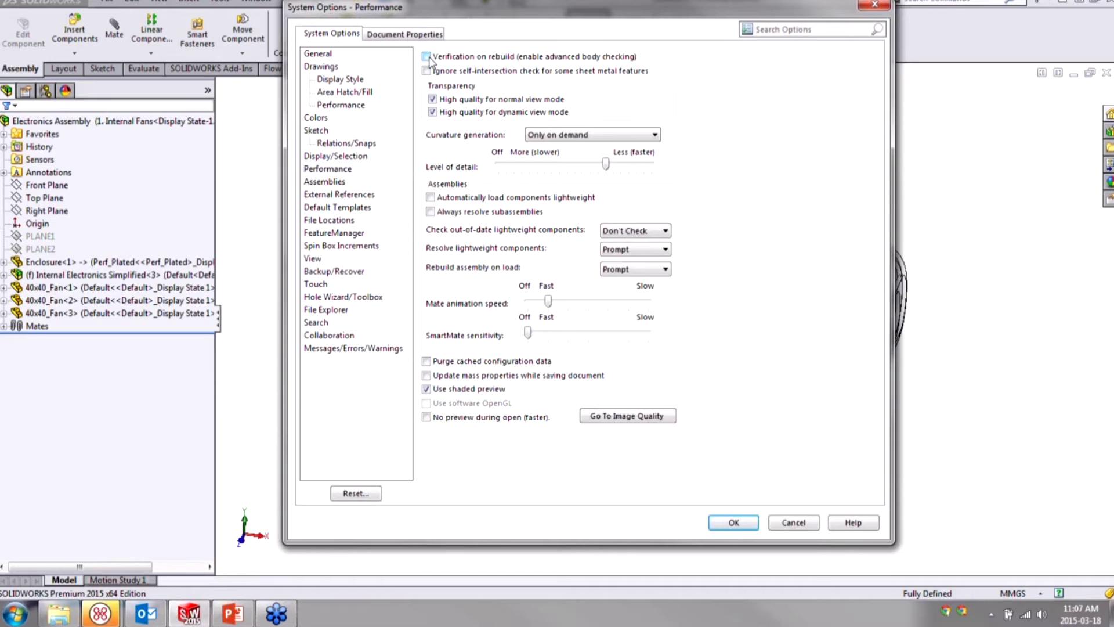
pyautogui.click(427, 57)
pyautogui.click(737, 524)
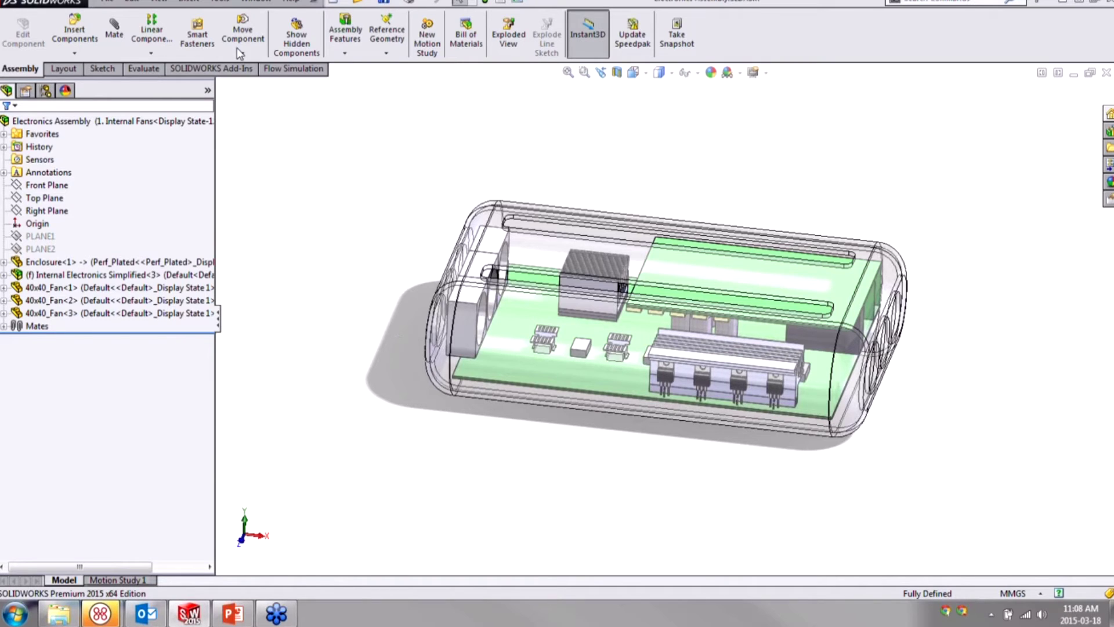
# Step: Check all solids and surfaces of the assembly for invalid faces and invalid edges, and close the check
pyautogui.click(219, 2)
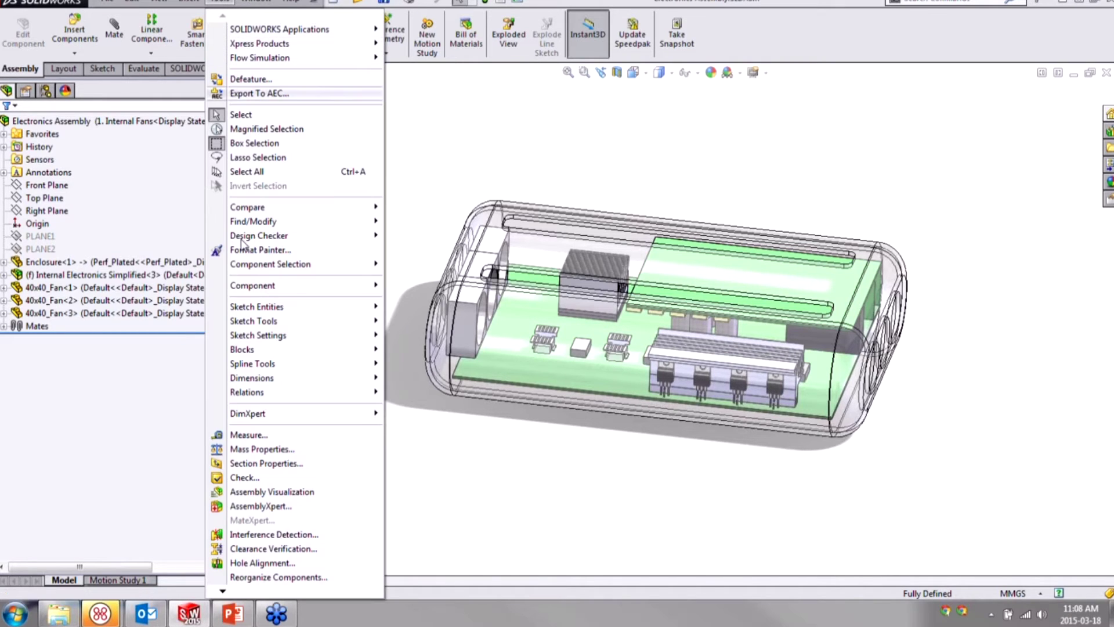
pyautogui.click(243, 477)
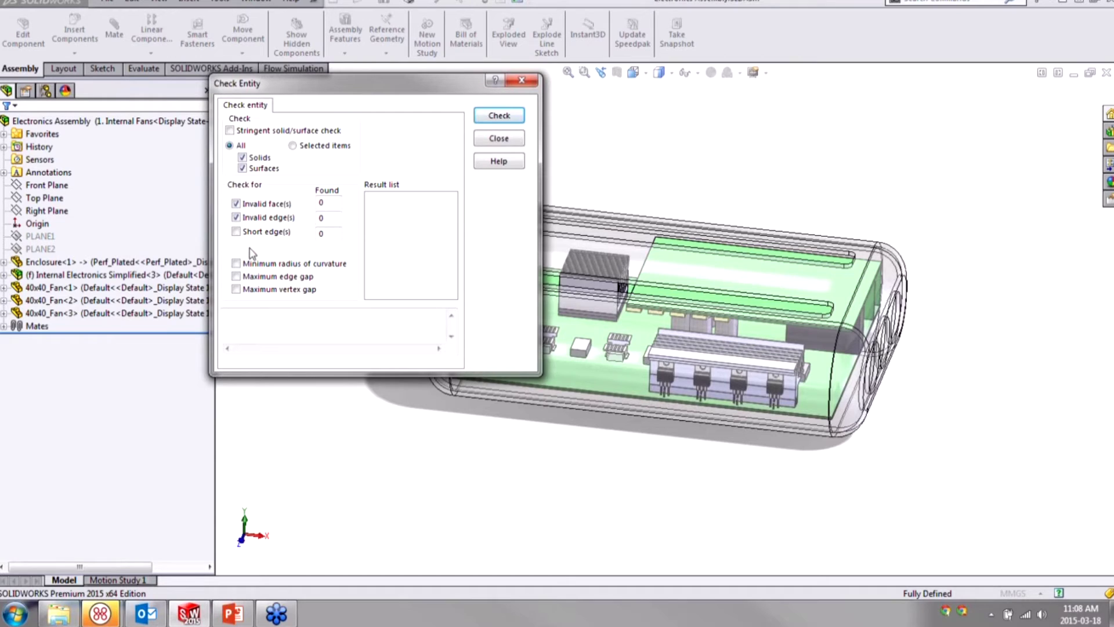
pyautogui.click(490, 119)
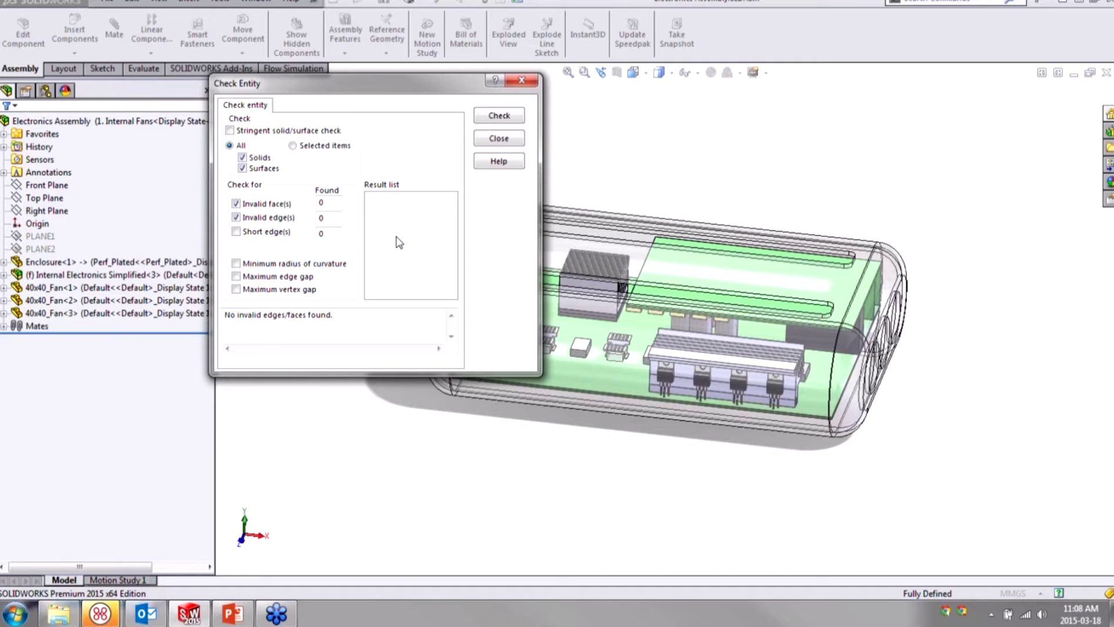
pyautogui.click(498, 138)
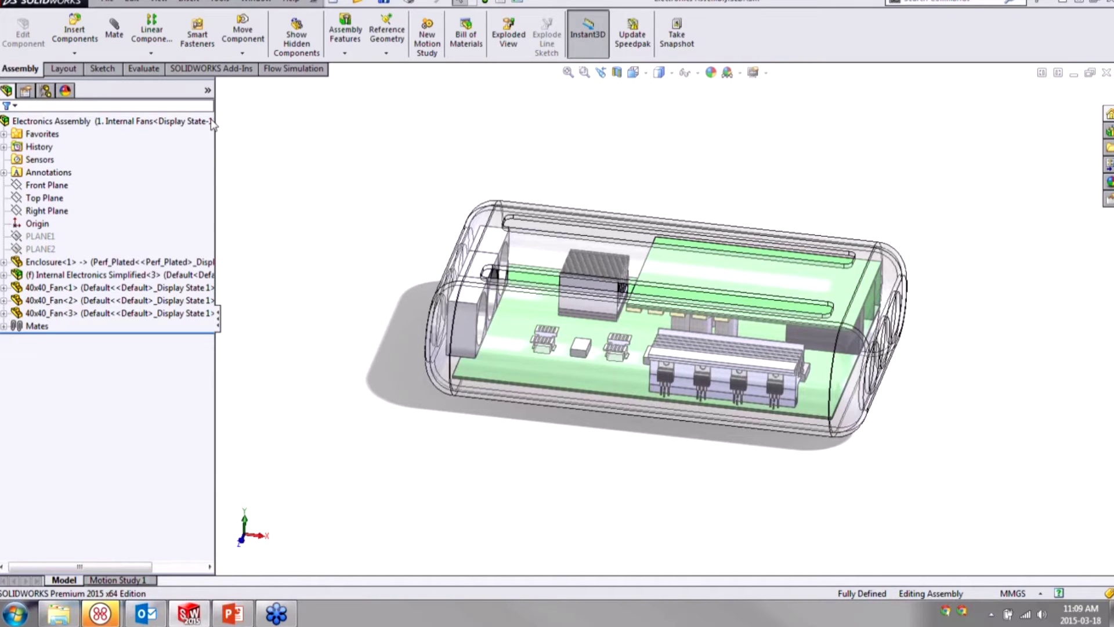
# Step: Run interference detection on the whole Electronics Assembly with multibody part interferences included and interfering parts transparent
pyautogui.click(142, 69)
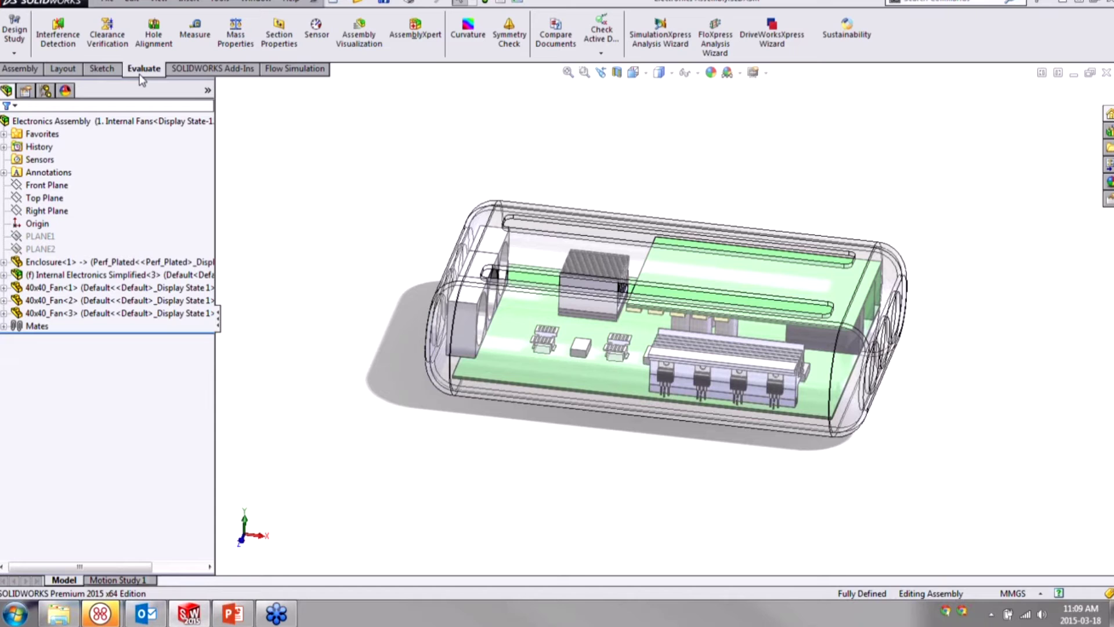
pyautogui.click(51, 36)
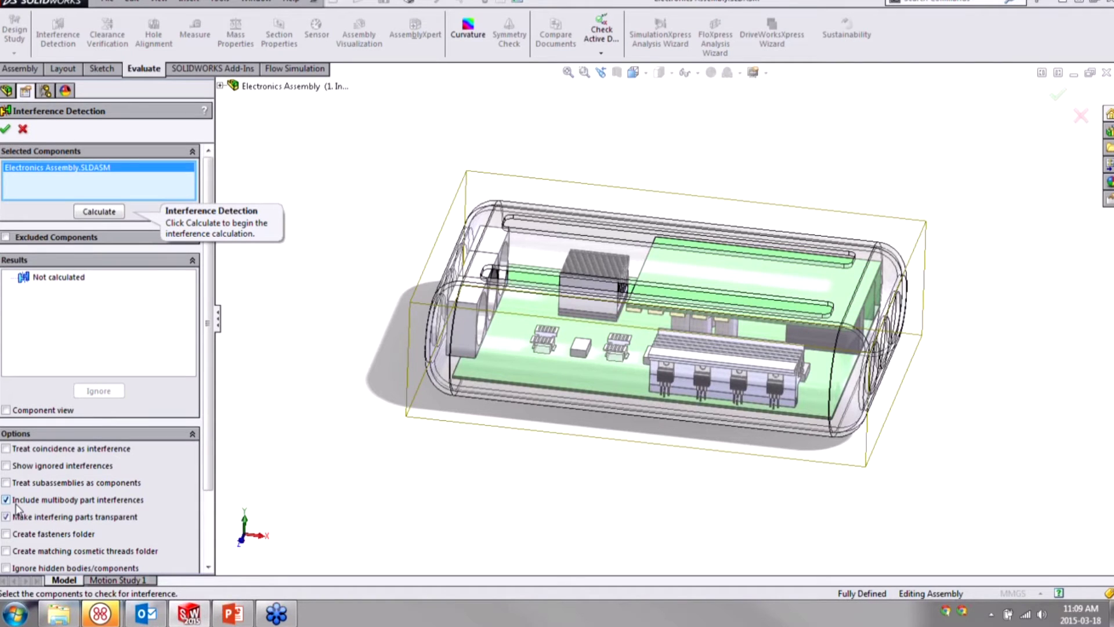
pyautogui.click(94, 213)
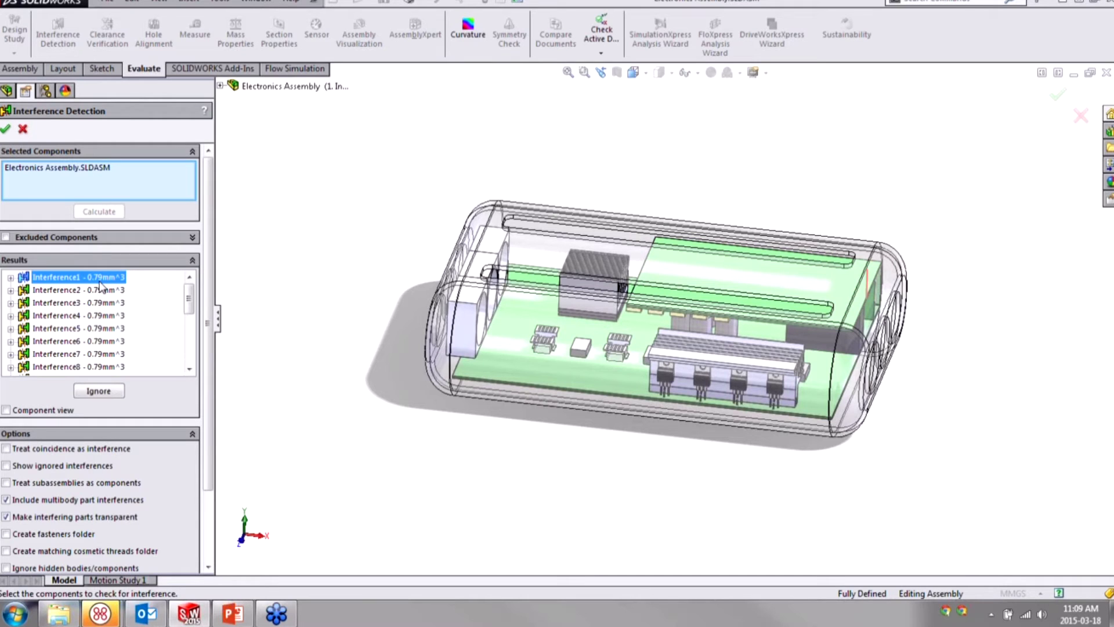
# Step: Go through several detected interferences and examine Interference6 on its memory chip up close
pyautogui.click(121, 302)
pyautogui.click(119, 315)
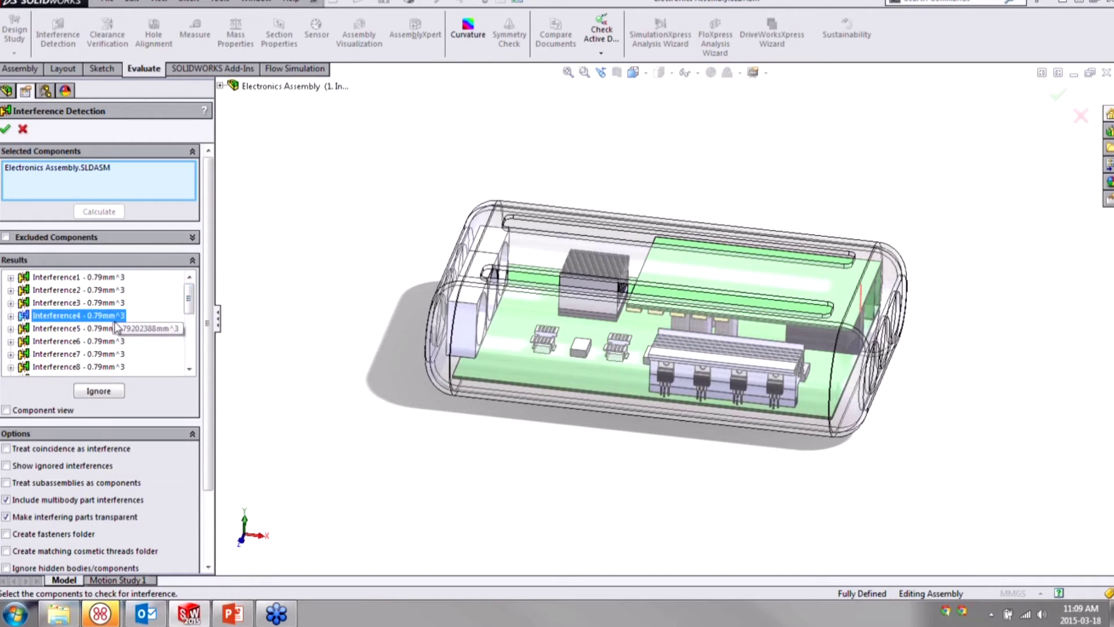
pyautogui.click(116, 341)
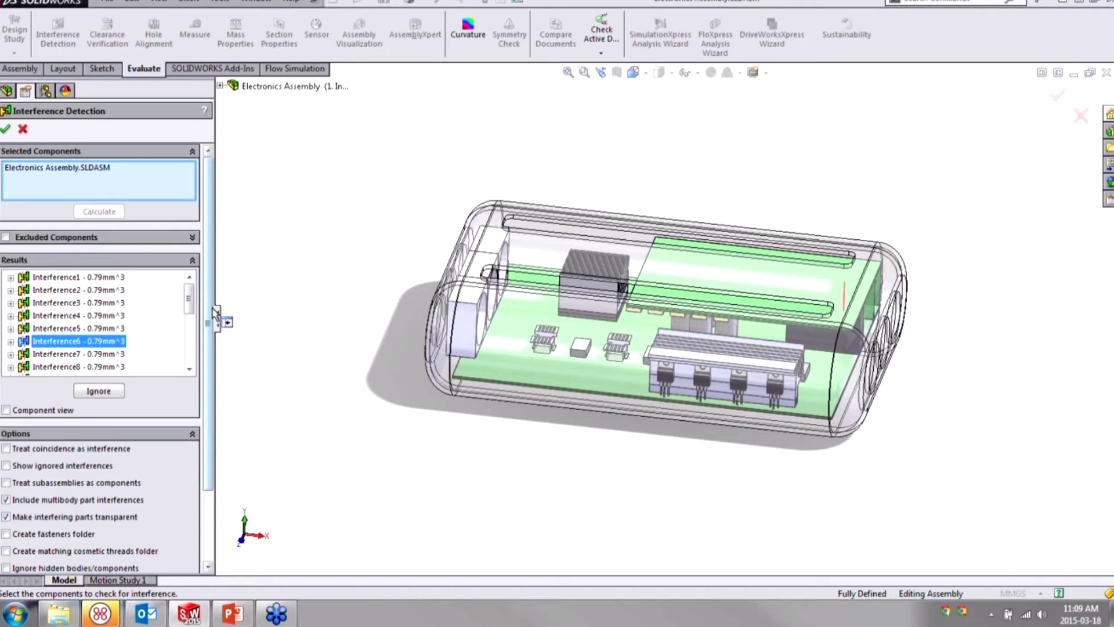
pyautogui.scroll(-4, 190, 348)
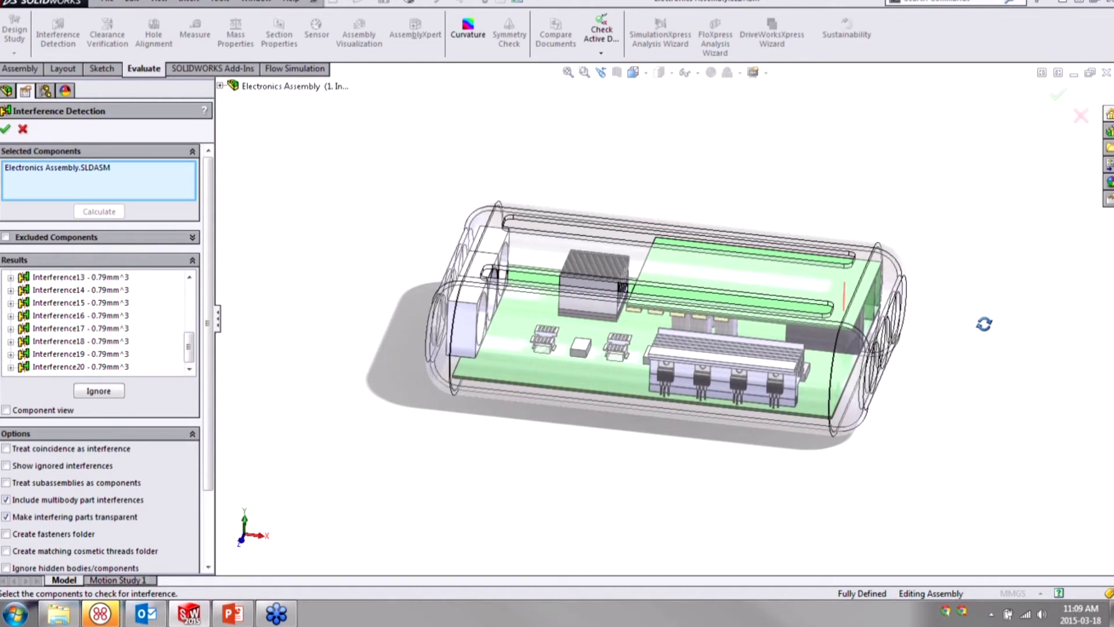
pyautogui.moveTo(982, 298); pyautogui.dragTo(870, 335, button='middle')
pyautogui.scroll(-10, 870, 335)
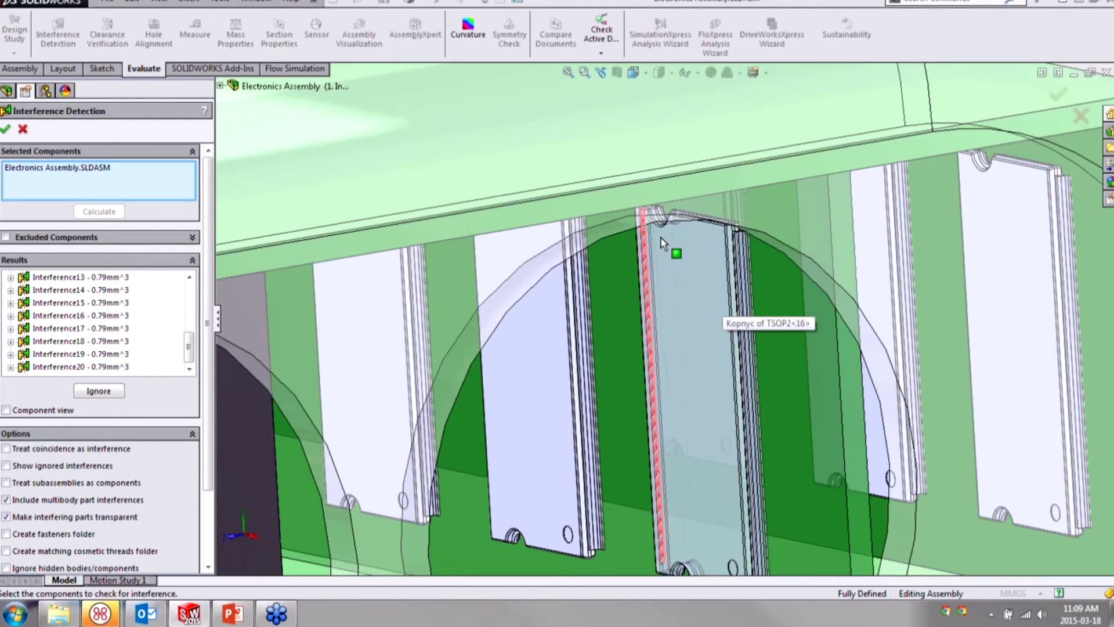
# Step: Examine Interference1 up close along the edge of its memory chip, and leave interference detection
pyautogui.scroll(4, 107, 287)
pyautogui.click(107, 279)
pyautogui.scroll(2, 890, 272)
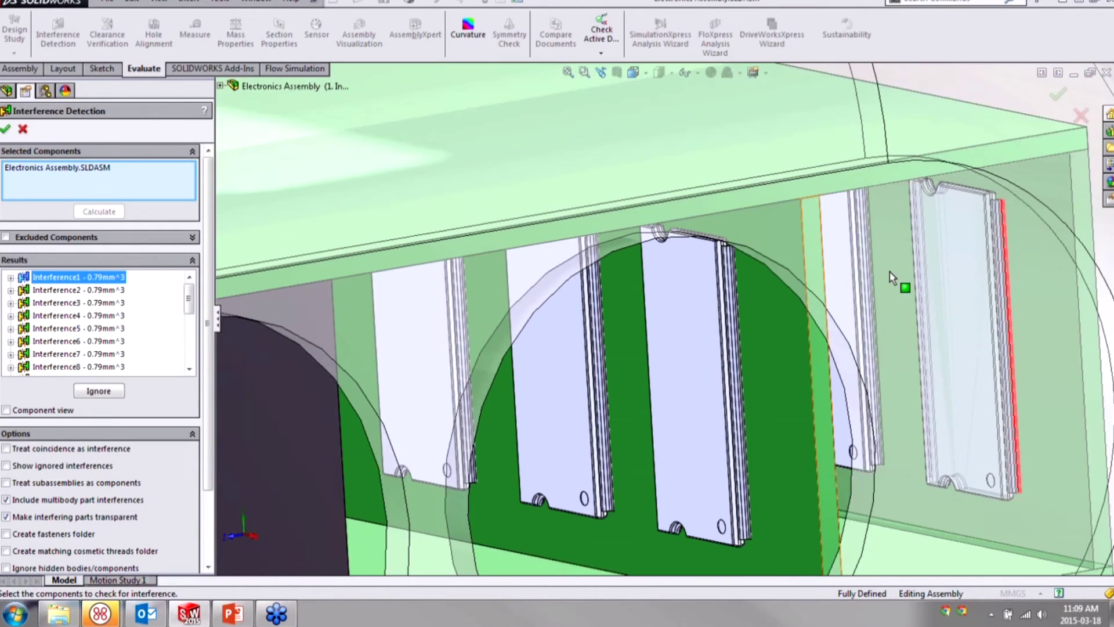
pyautogui.scroll(-5, 785, 246)
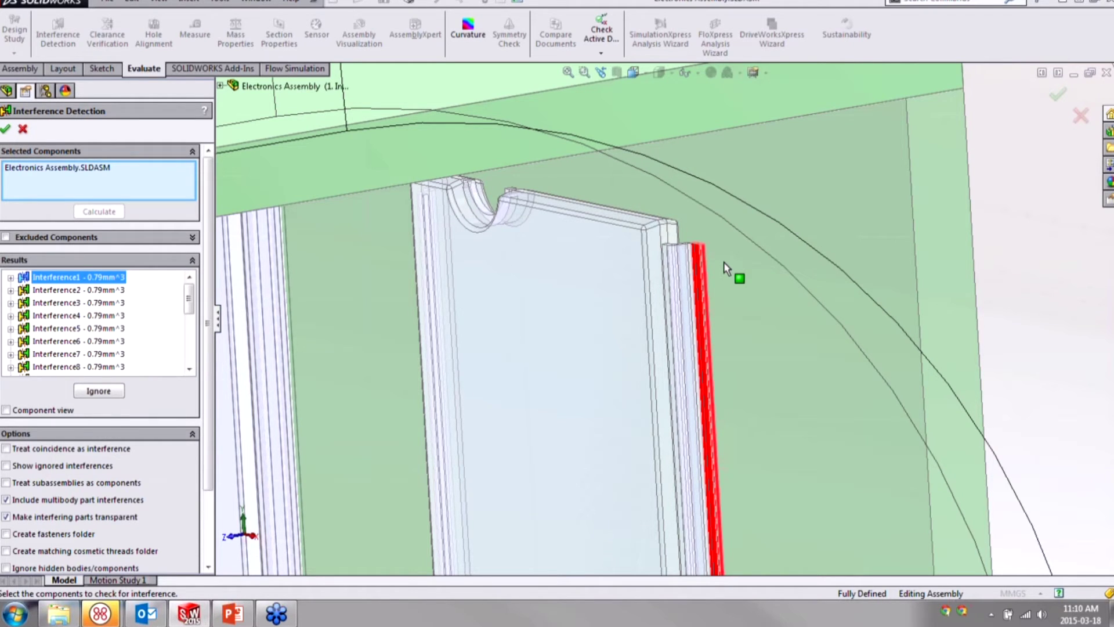
pyautogui.scroll(5, 713, 250)
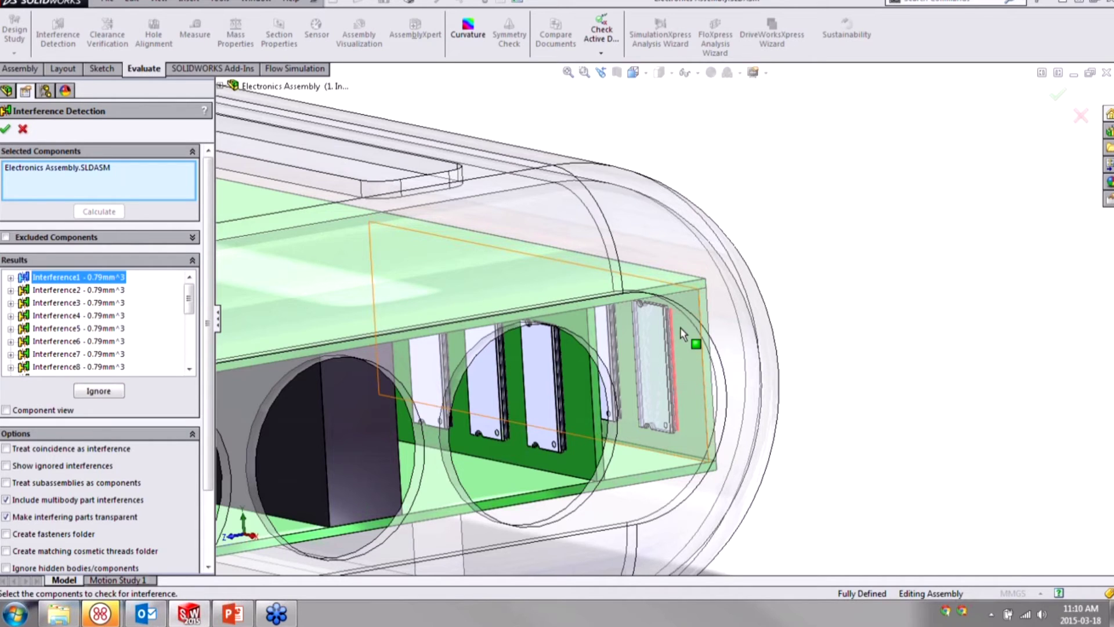
pyautogui.scroll(-5, 679, 327)
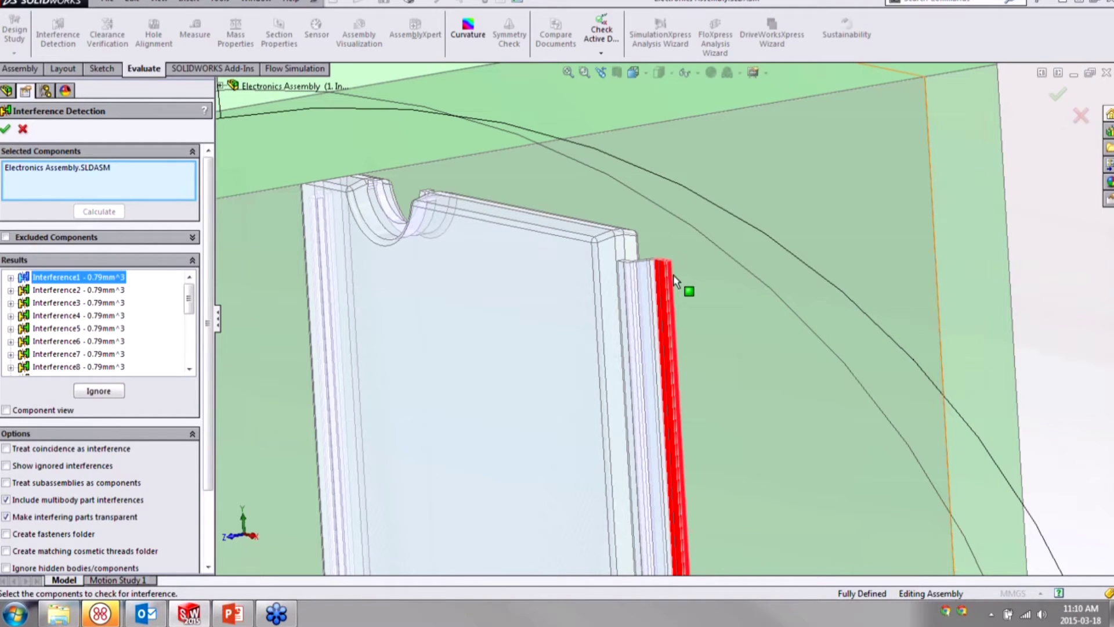
pyautogui.click(23, 129)
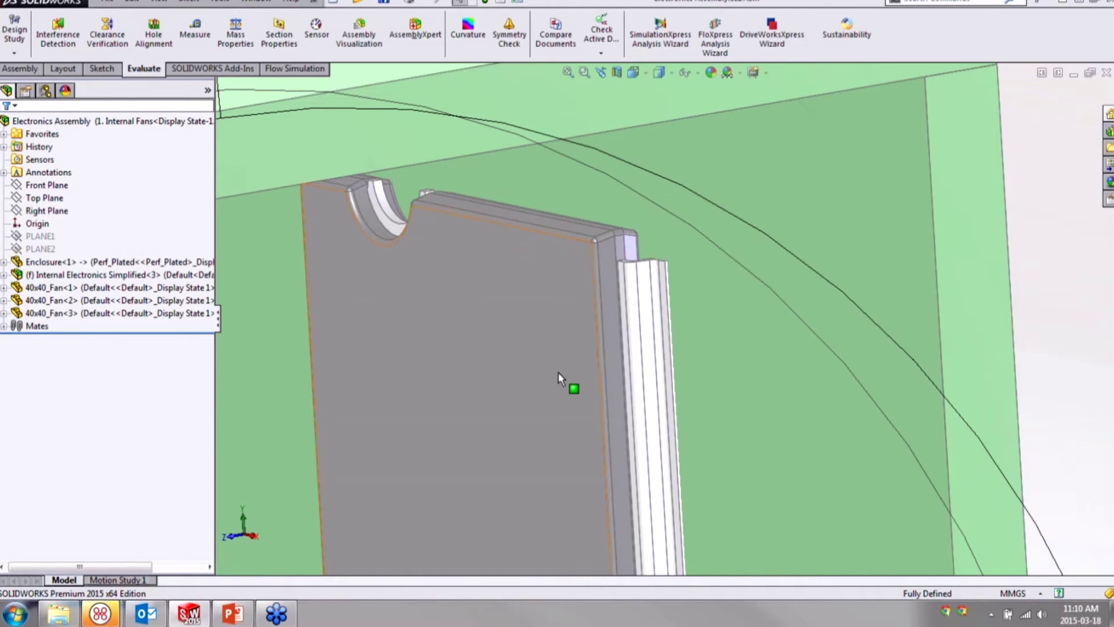
# Step: Select the TSOP2<1> chip, list its mates in the Internal Electronics Simplified subassembly and select its coincident mate with the PCB
pyautogui.scroll(5, 564, 379)
pyautogui.moveTo(532, 424); pyautogui.dragTo(510, 390, button='middle')
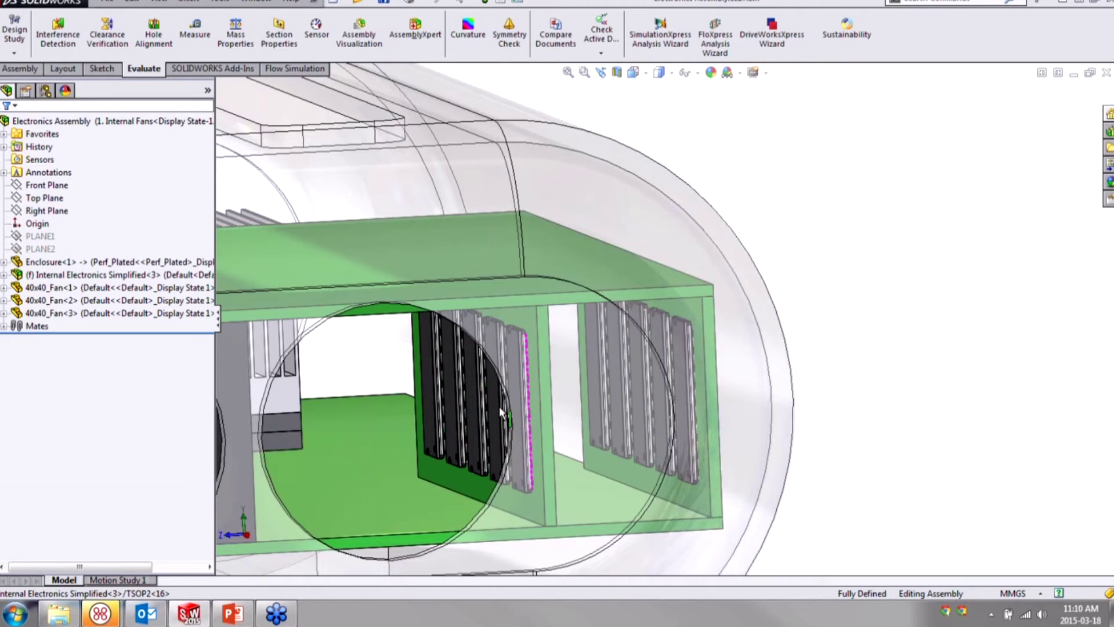
pyautogui.click(592, 376)
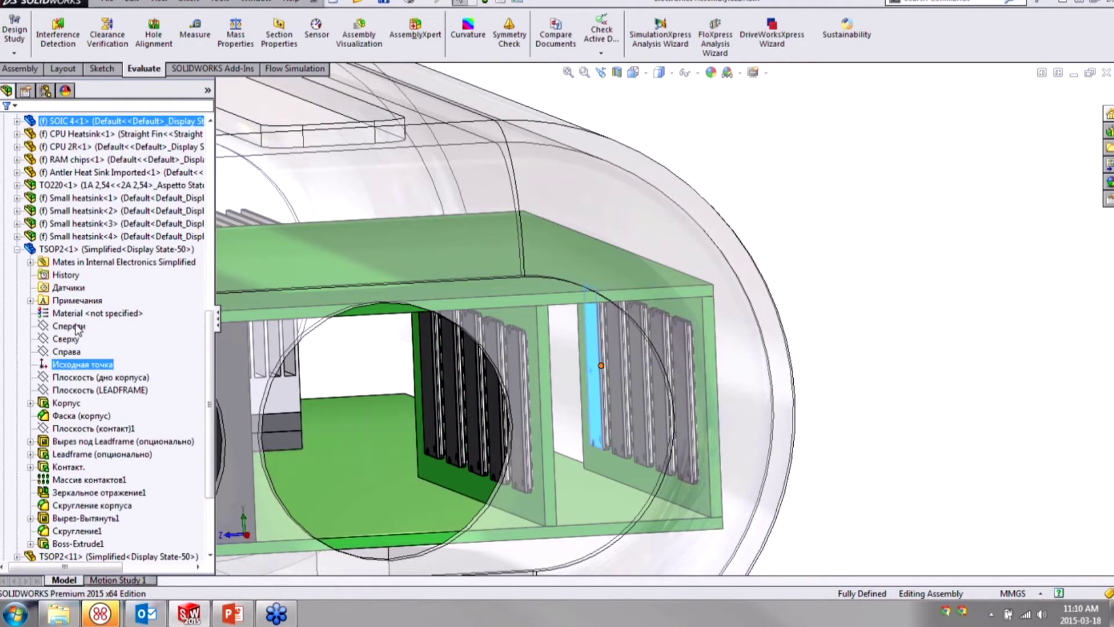
pyautogui.click(30, 262)
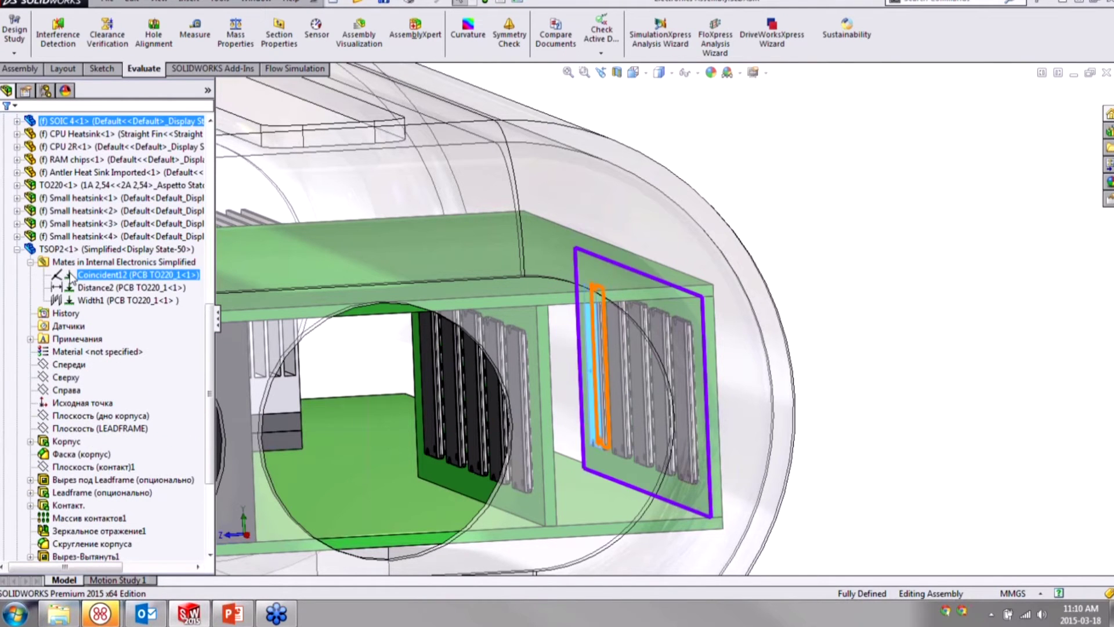
pyautogui.click(81, 275)
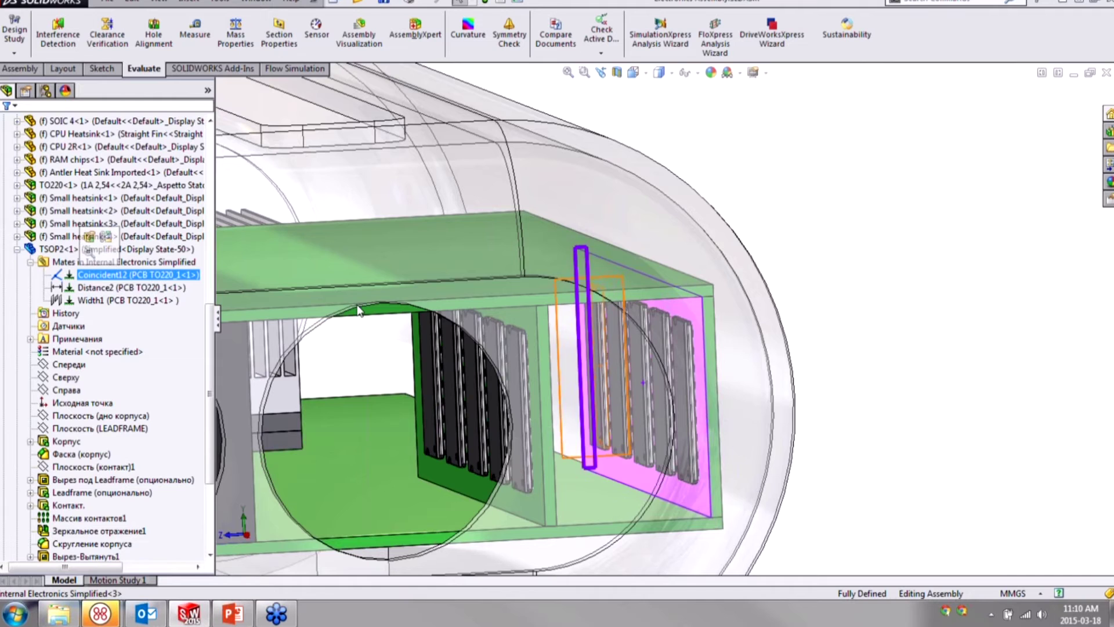
# Step: Hide the PCB TO220_1 board to expose the mating side of the TSOP2 chips
pyautogui.scroll(-4, 682, 299)
pyautogui.moveTo(506, 342); pyautogui.dragTo(483, 357, button='middle')
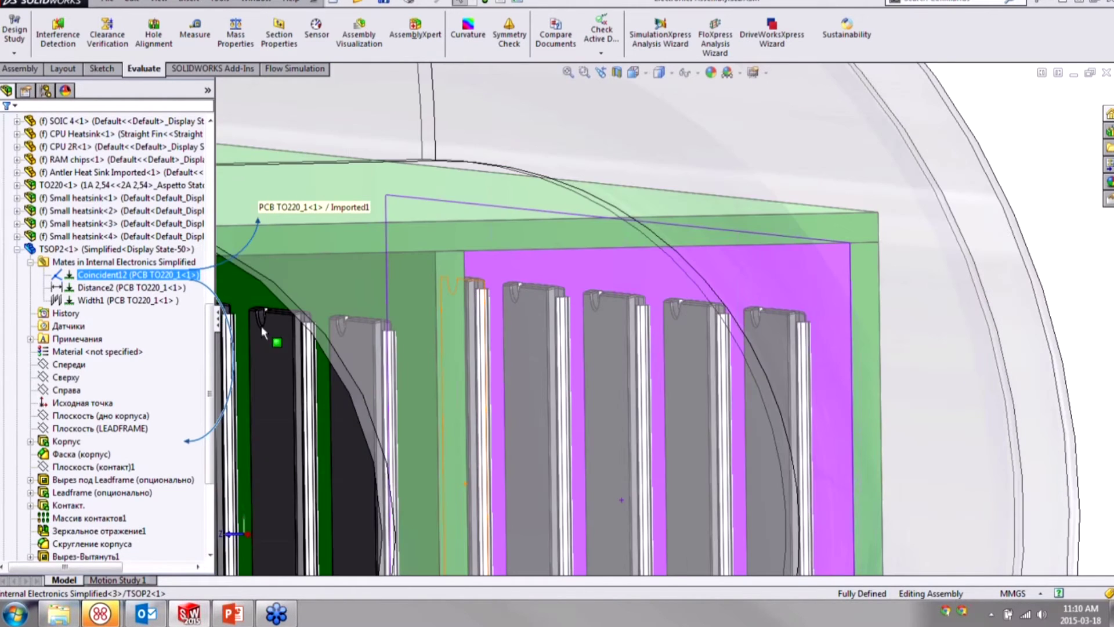
pyautogui.scroll(3, 500, 351)
pyautogui.moveTo(500, 351); pyautogui.dragTo(479, 365, button='middle')
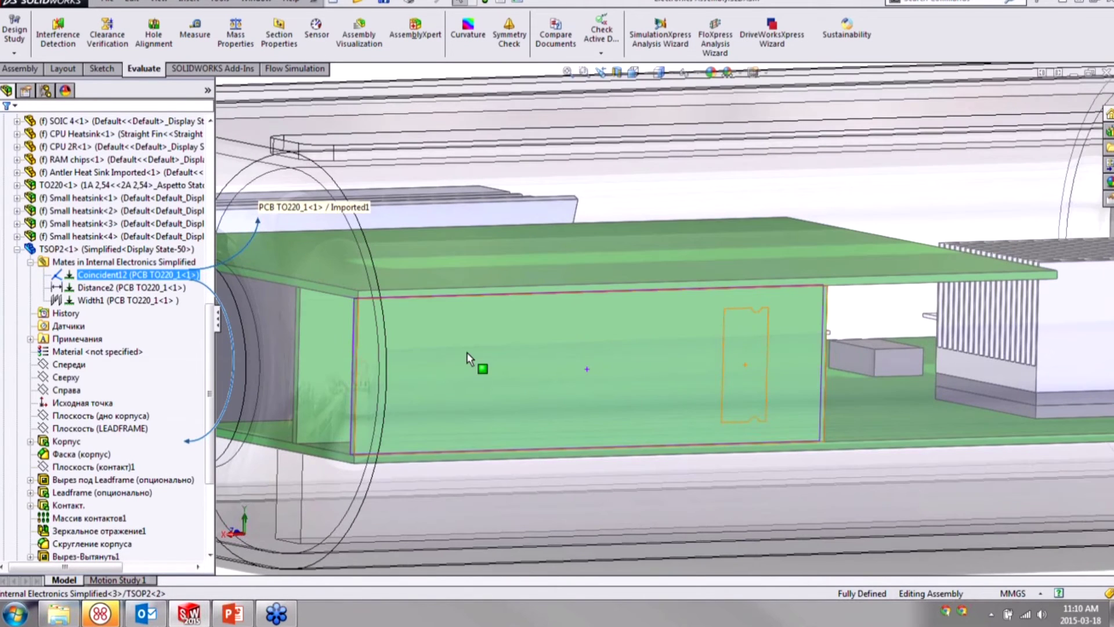
pyautogui.rightClick(477, 364)
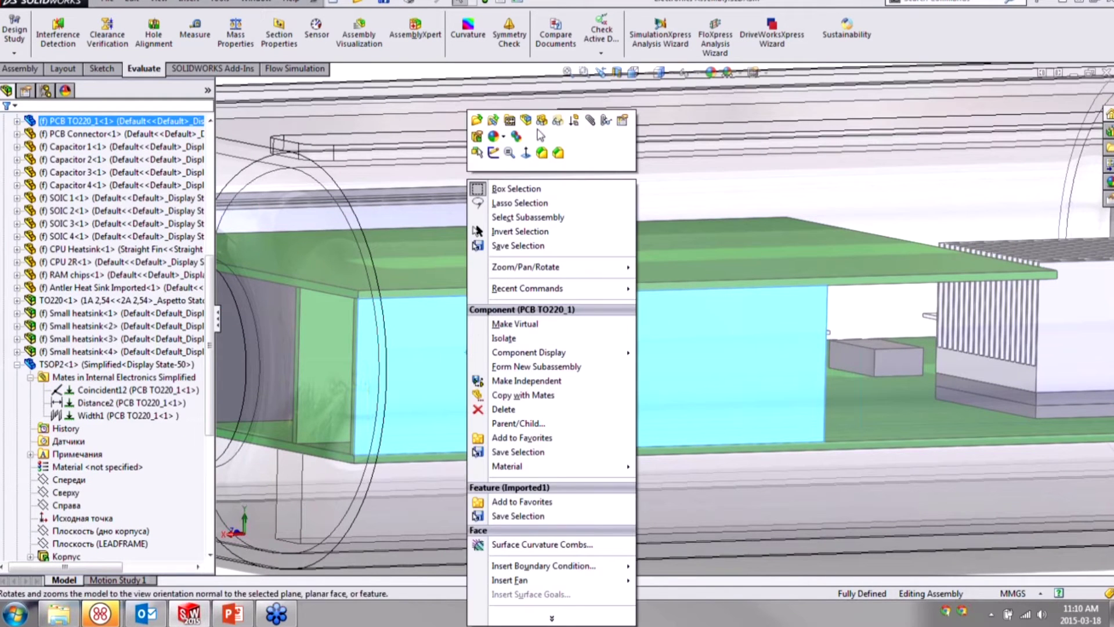
pyautogui.click(541, 127)
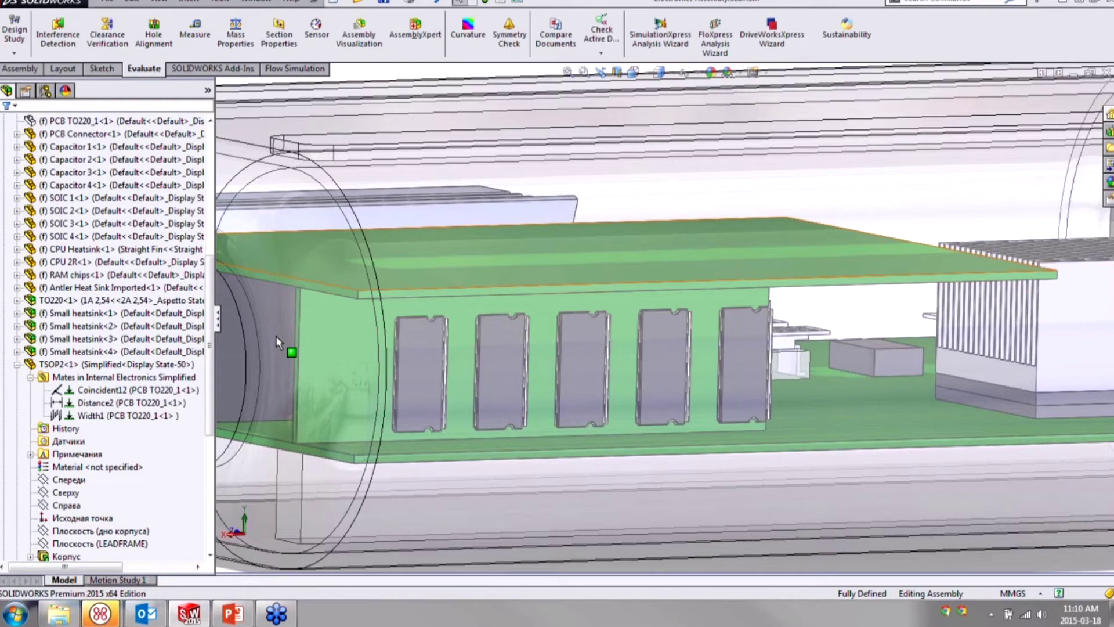
# Step: Edit the TSOP2<1> chip's Coincident12 mate with PCB TO220_1 and remove the chip's body face from its selections
pyautogui.click(96, 390)
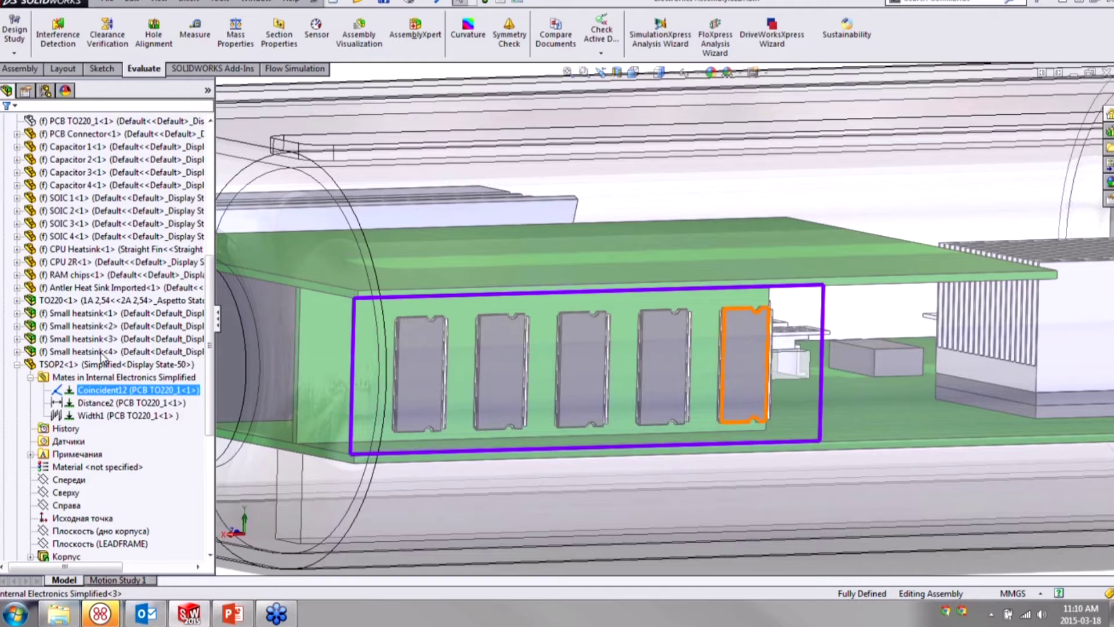
pyautogui.rightClick(99, 387)
pyautogui.click(113, 378)
pyautogui.rightClick(86, 212)
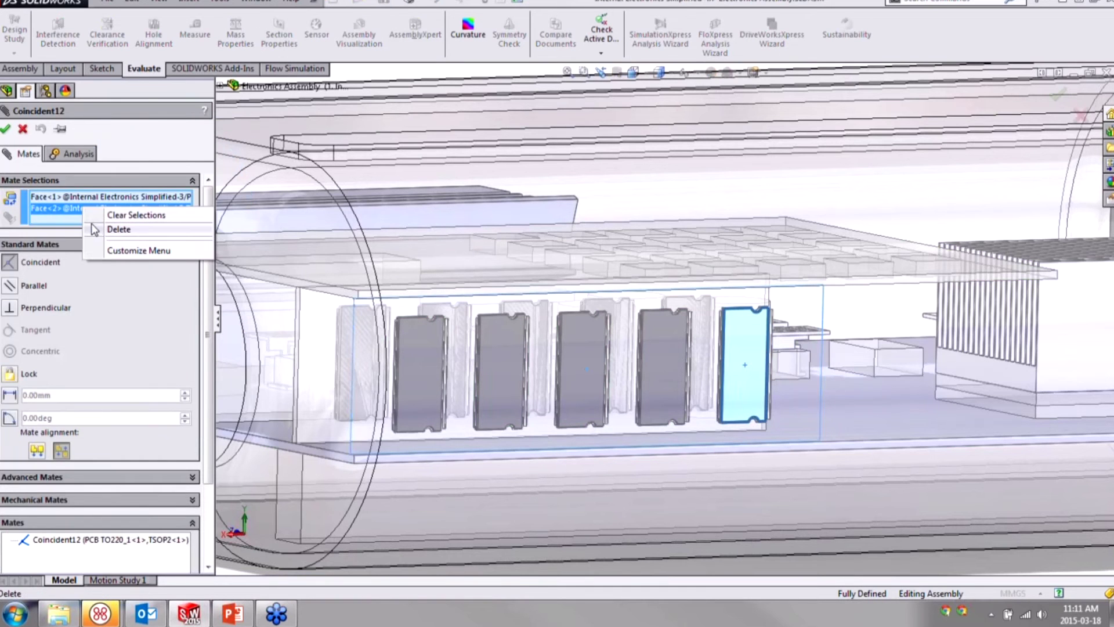
pyautogui.click(96, 229)
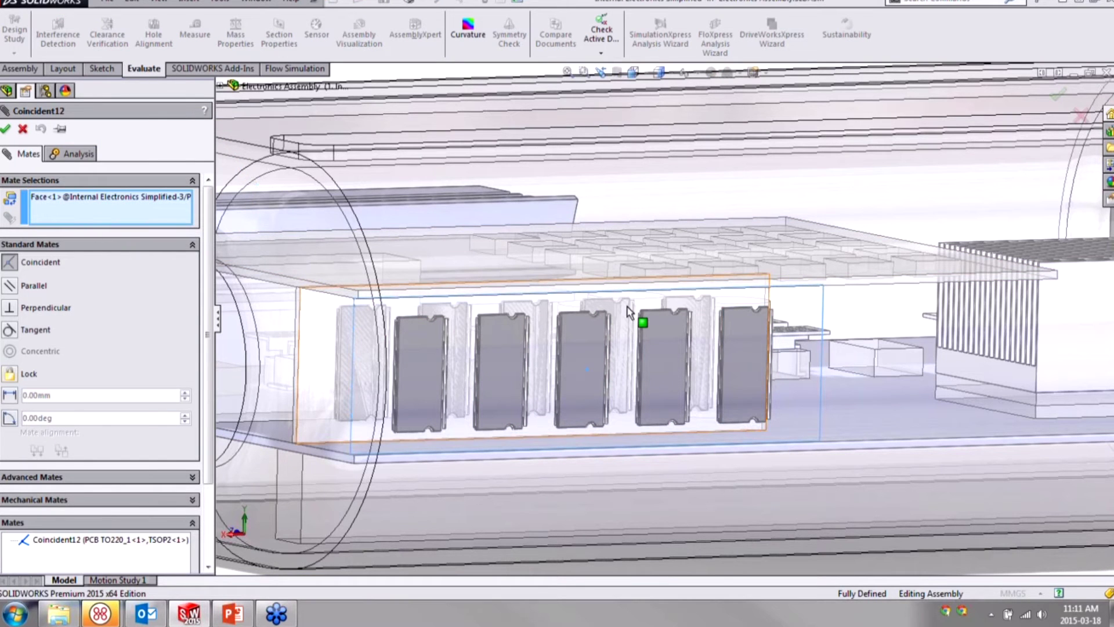
# Step: Make the outer face of the TSOP2<1> chip's leads coincident with the board face, and return to the main assembly
pyautogui.scroll(-8, 628, 312)
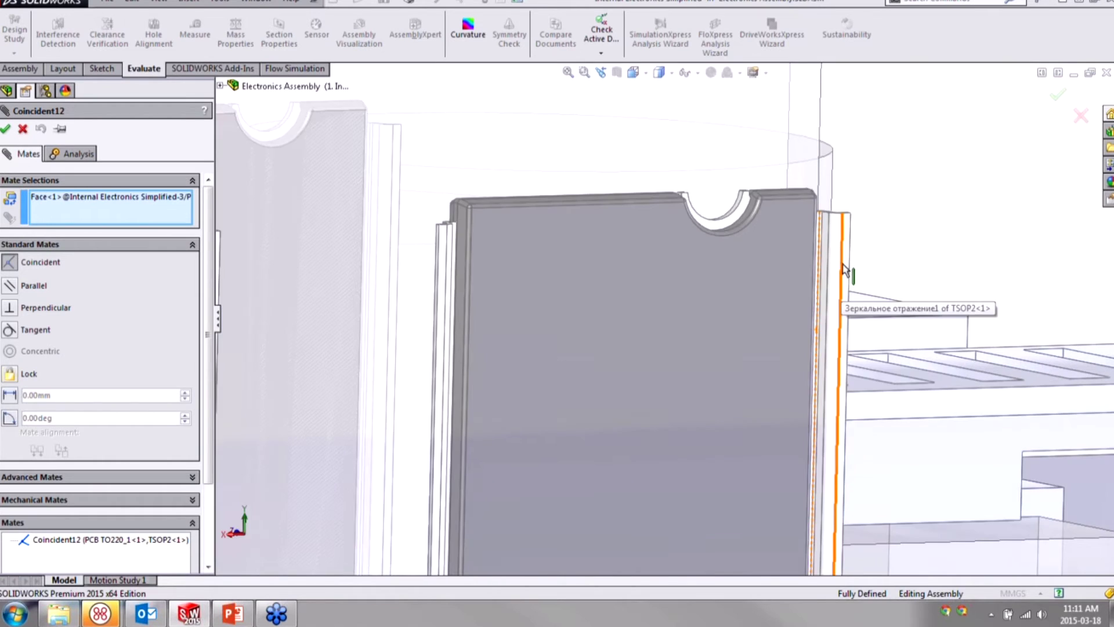
pyautogui.scroll(-3, 782, 220)
pyautogui.click(769, 225)
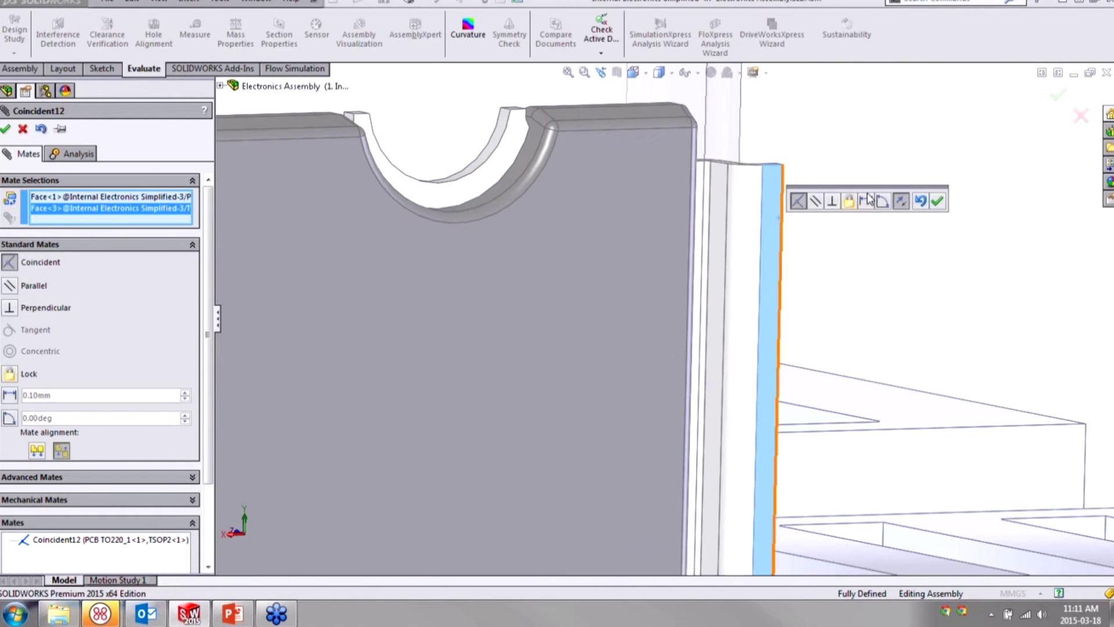
pyautogui.click(937, 202)
pyautogui.scroll(6, 756, 319)
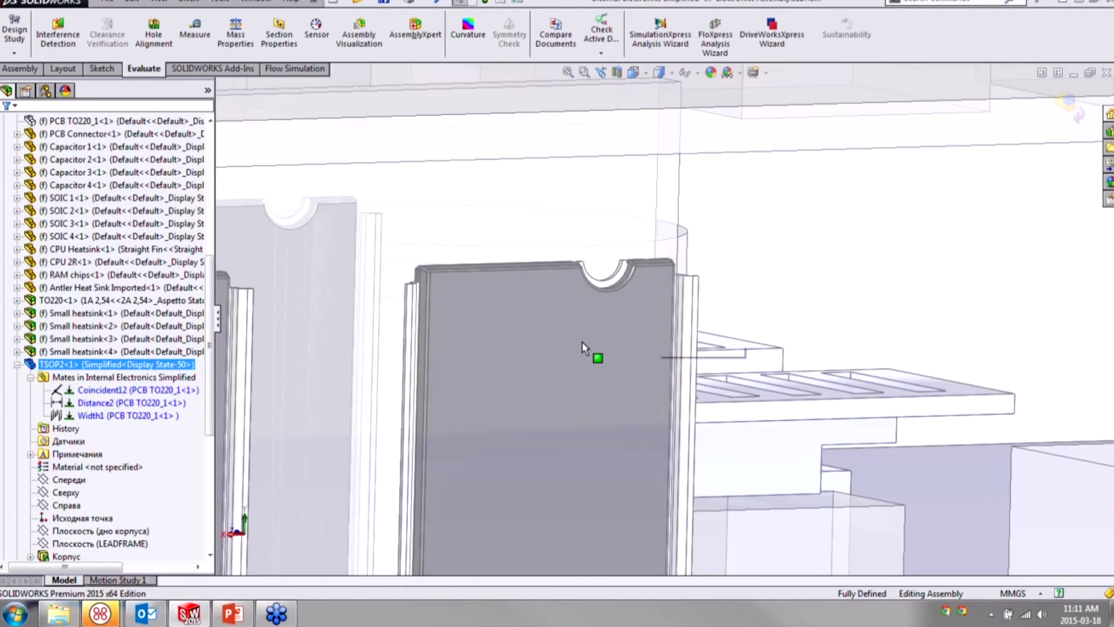
pyautogui.scroll(4, 583, 341)
pyautogui.scroll(3, 395, 375)
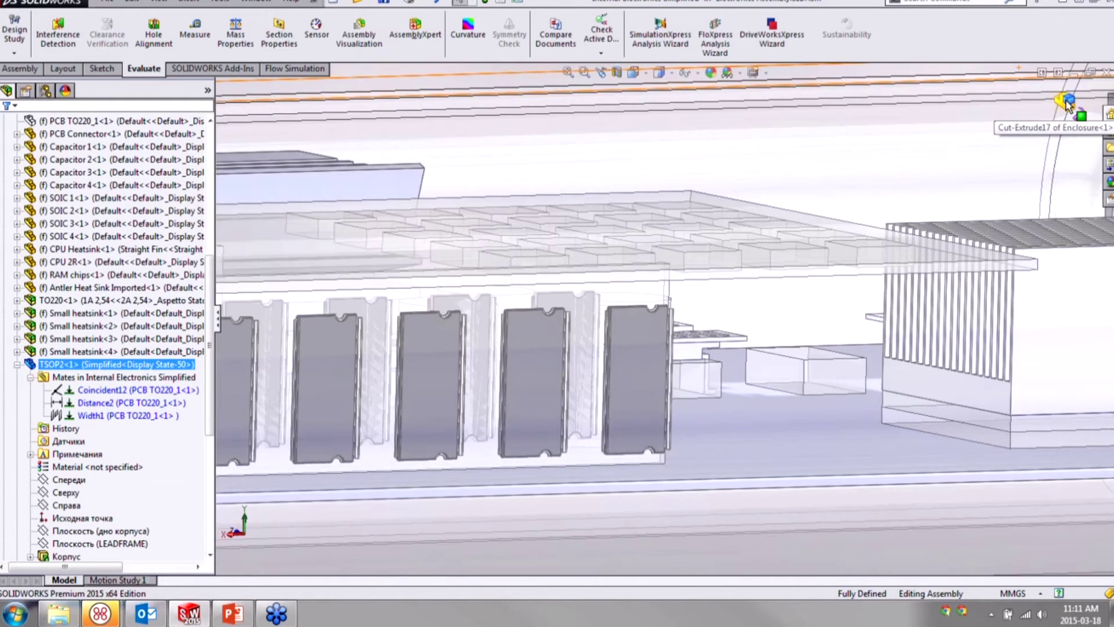
pyautogui.scroll(5, 527, 379)
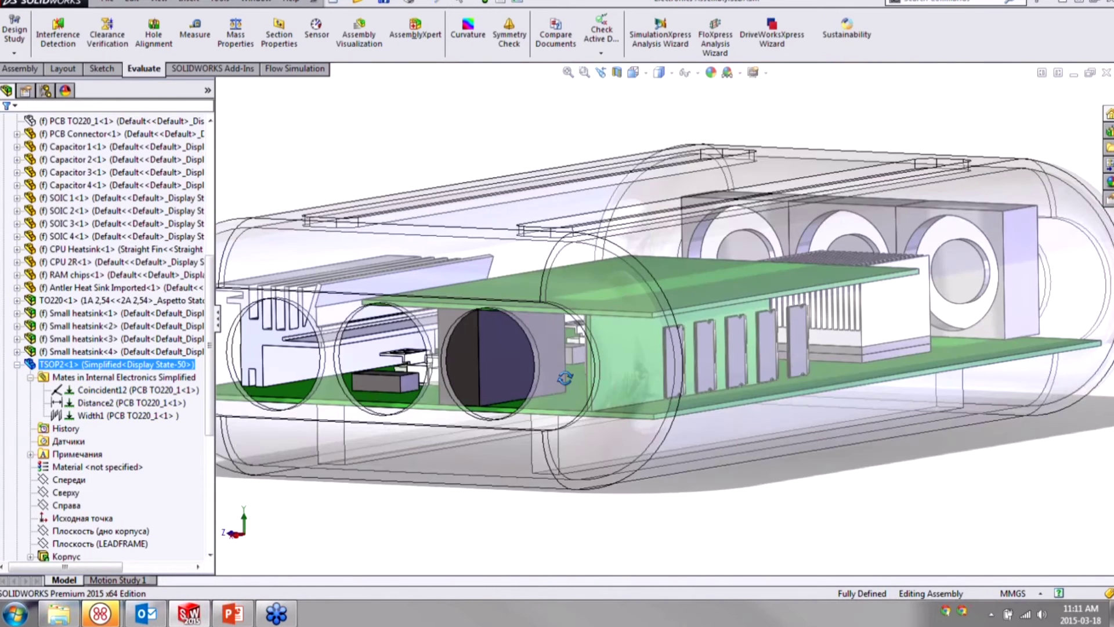
# Step: Hide the PCB TO220 board and select the coincident mate between the TSOP2<11> chip and that board
pyautogui.rightClick(624, 341)
pyautogui.click(703, 122)
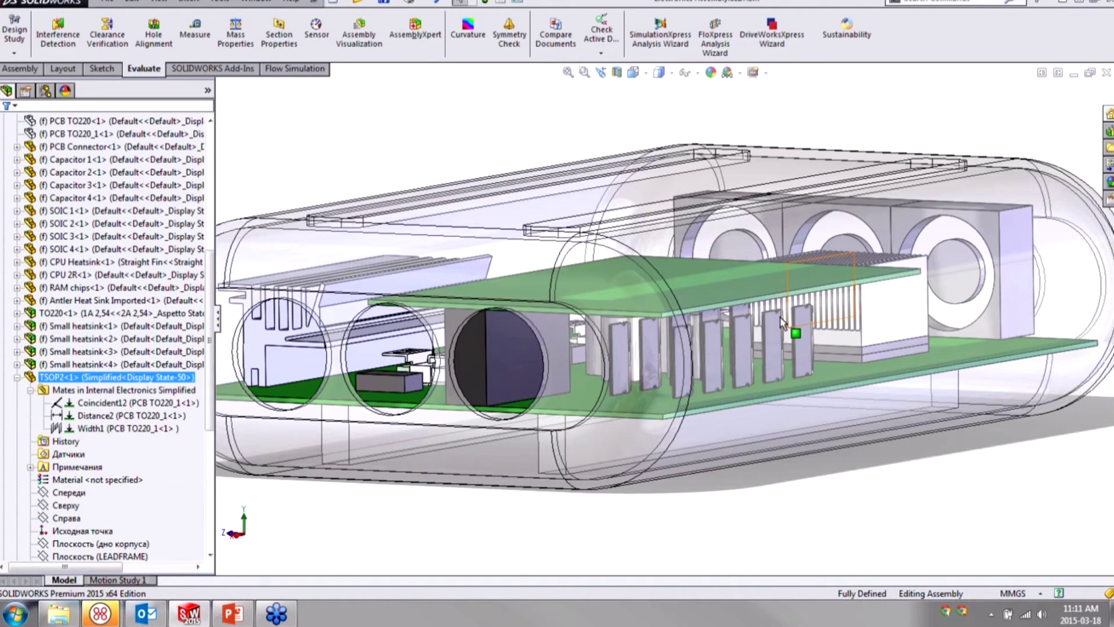
pyautogui.scroll(-5, 764, 316)
pyautogui.click(652, 301)
pyautogui.click(17, 543)
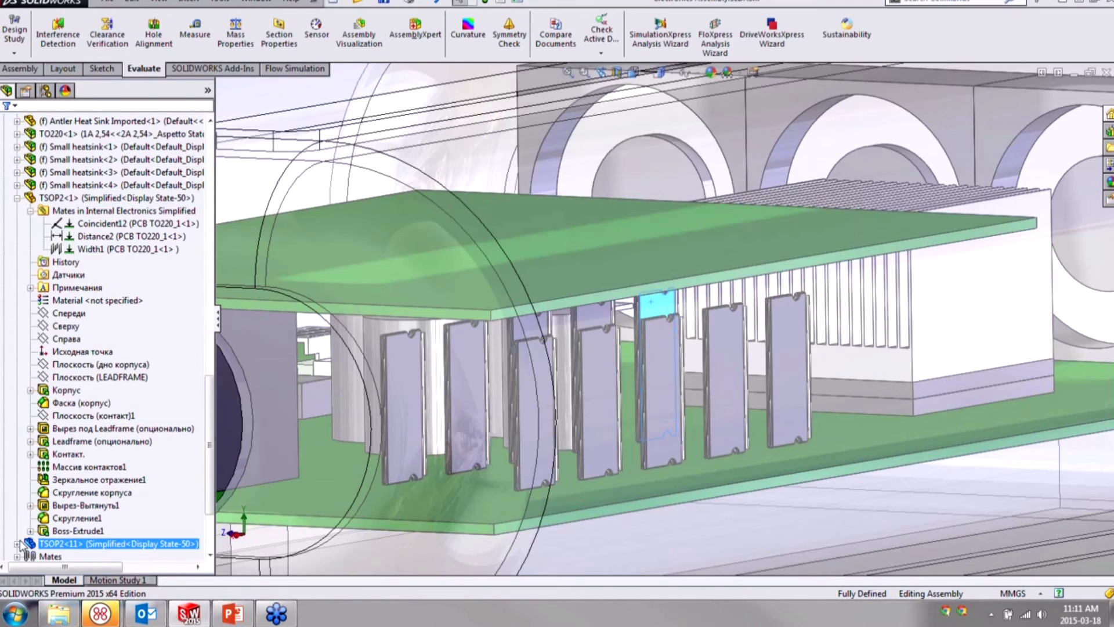
pyautogui.click(31, 262)
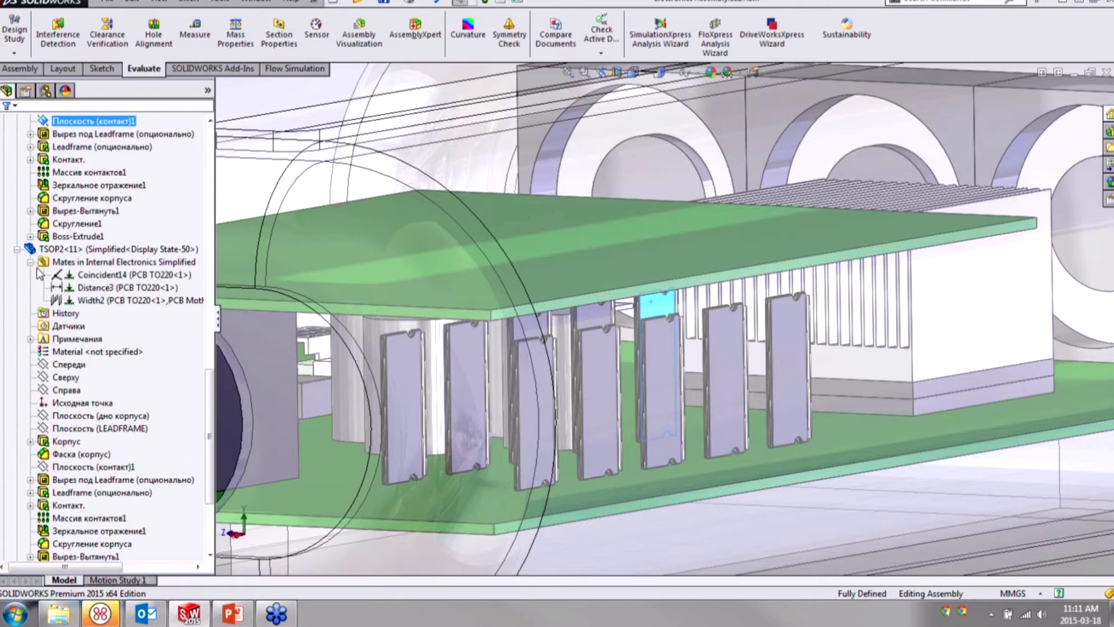
pyautogui.click(74, 277)
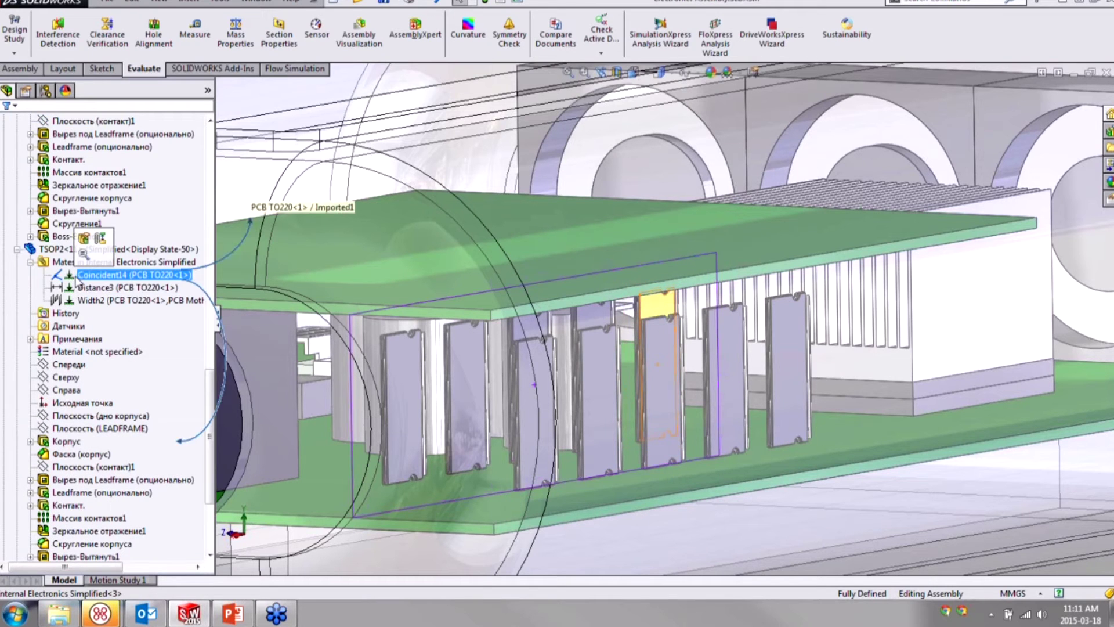
# Step: Replace the chip's body face in the Coincident14 mate with the outer face of its leads, and return to the main assembly
pyautogui.click(84, 238)
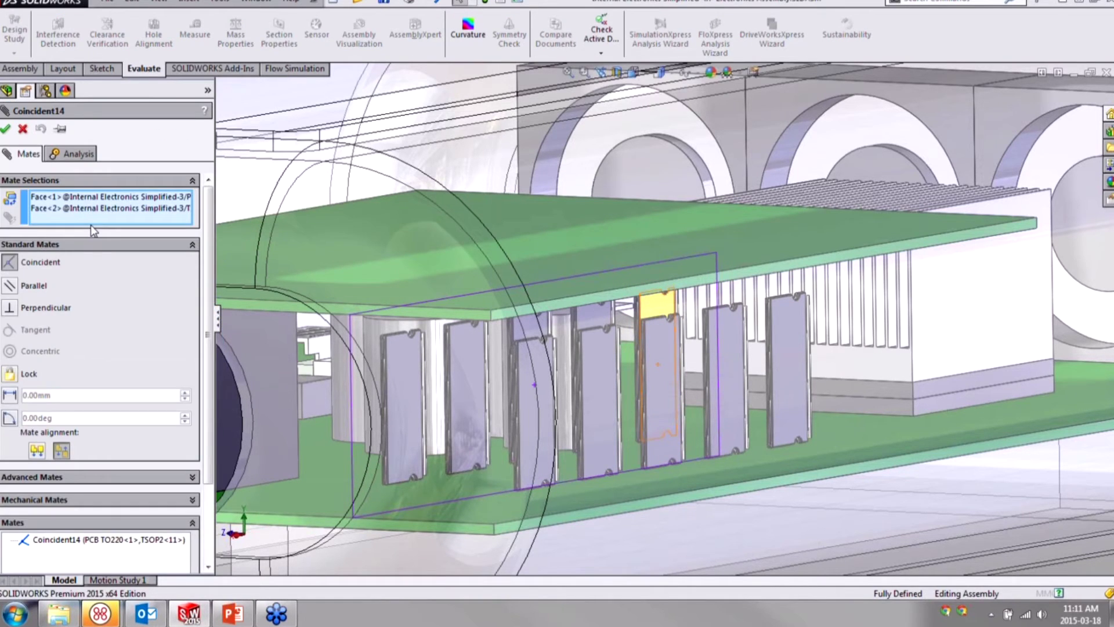
pyautogui.rightClick(78, 207)
pyautogui.click(76, 227)
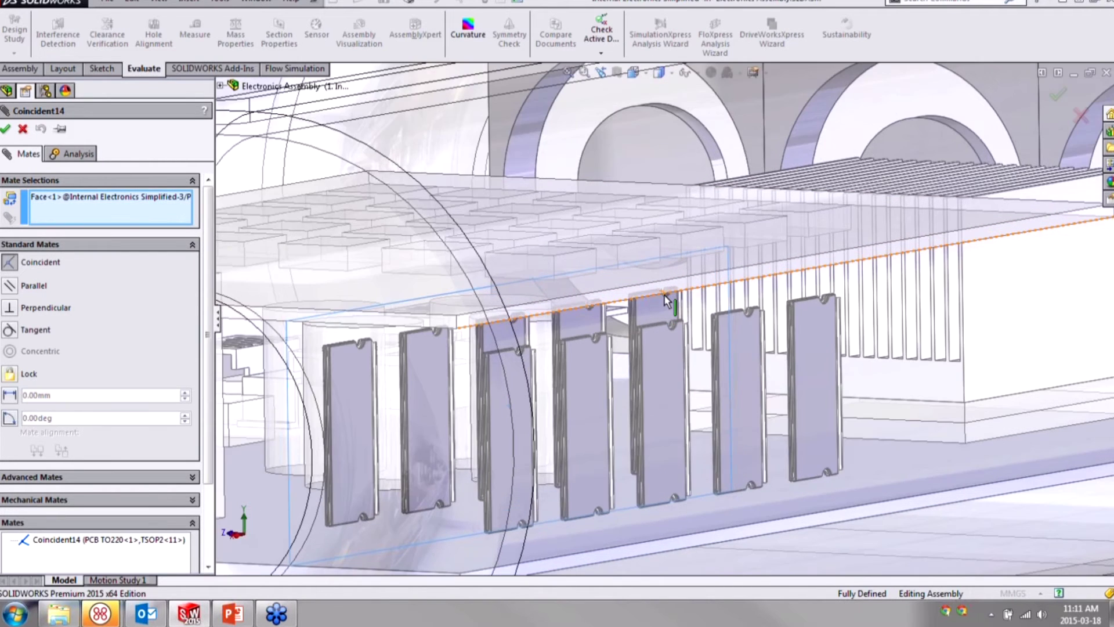
pyautogui.scroll(-5, 691, 307)
pyautogui.click(703, 279)
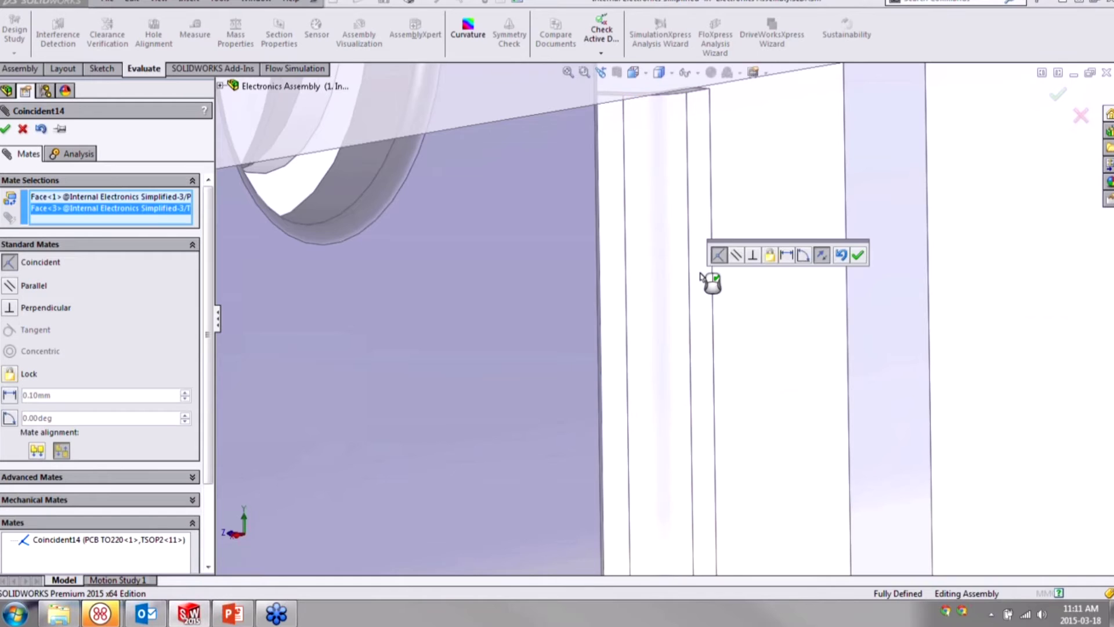
pyautogui.click(858, 256)
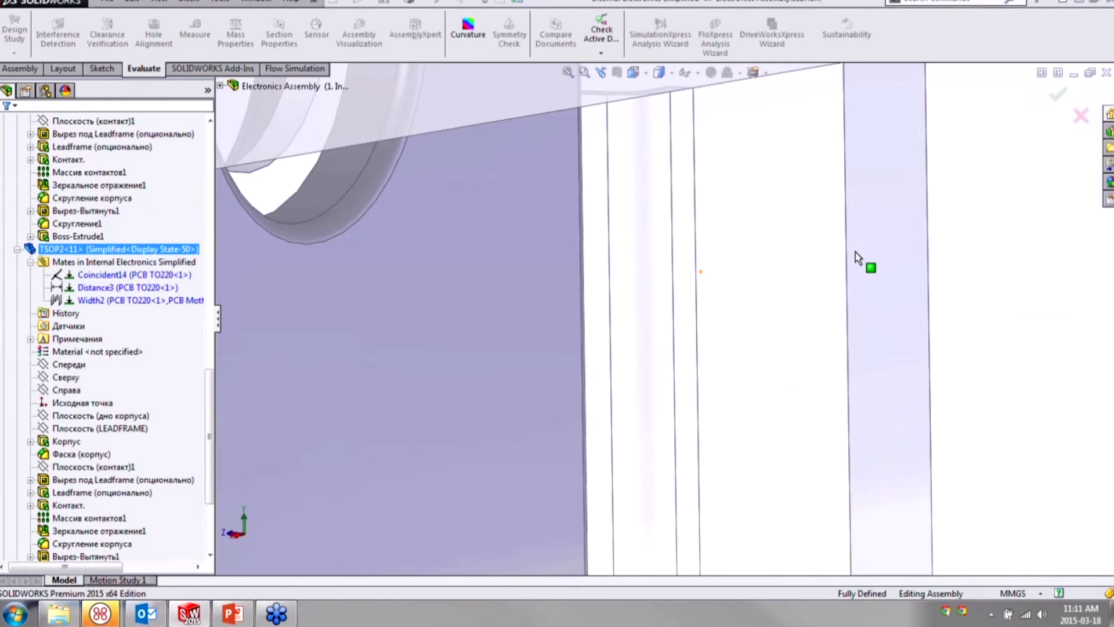
pyautogui.scroll(5, 717, 311)
pyautogui.scroll(3, 691, 369)
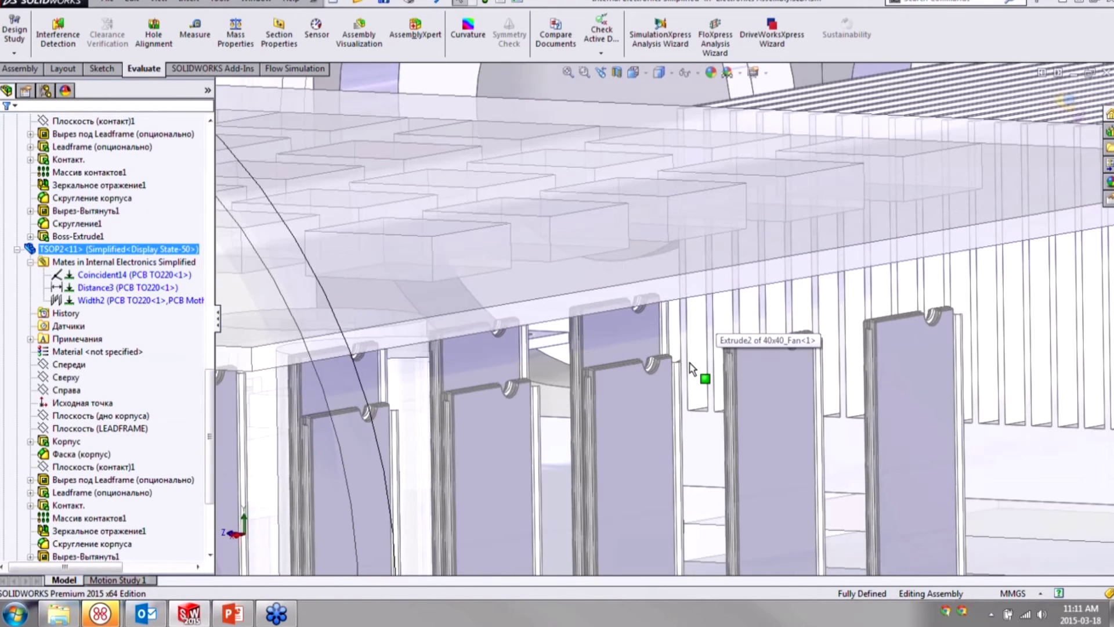
pyautogui.scroll(8, 690, 367)
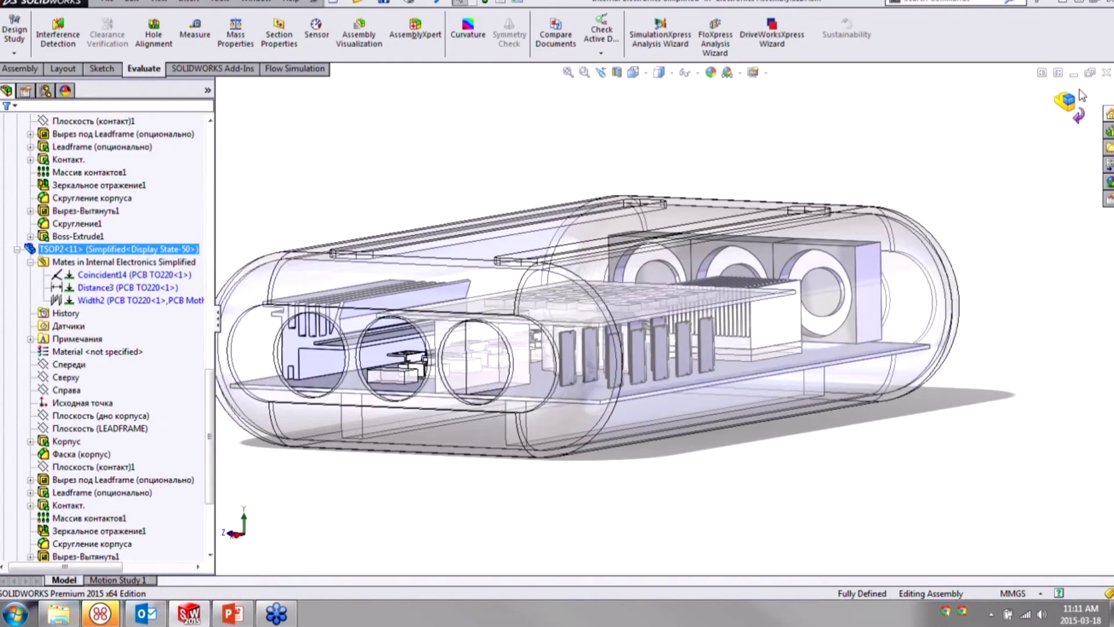
pyautogui.click(1067, 101)
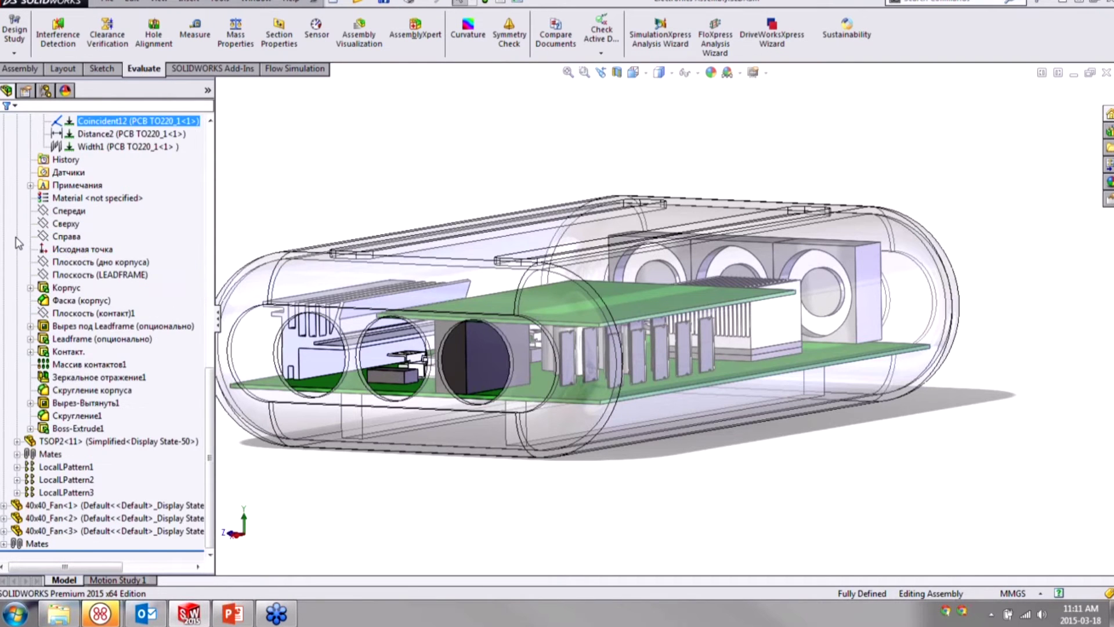
# Step: Show the hidden PCB TO220 and PCB TO220_1 boards again
pyautogui.click(18, 327)
pyautogui.scroll(6, 75, 367)
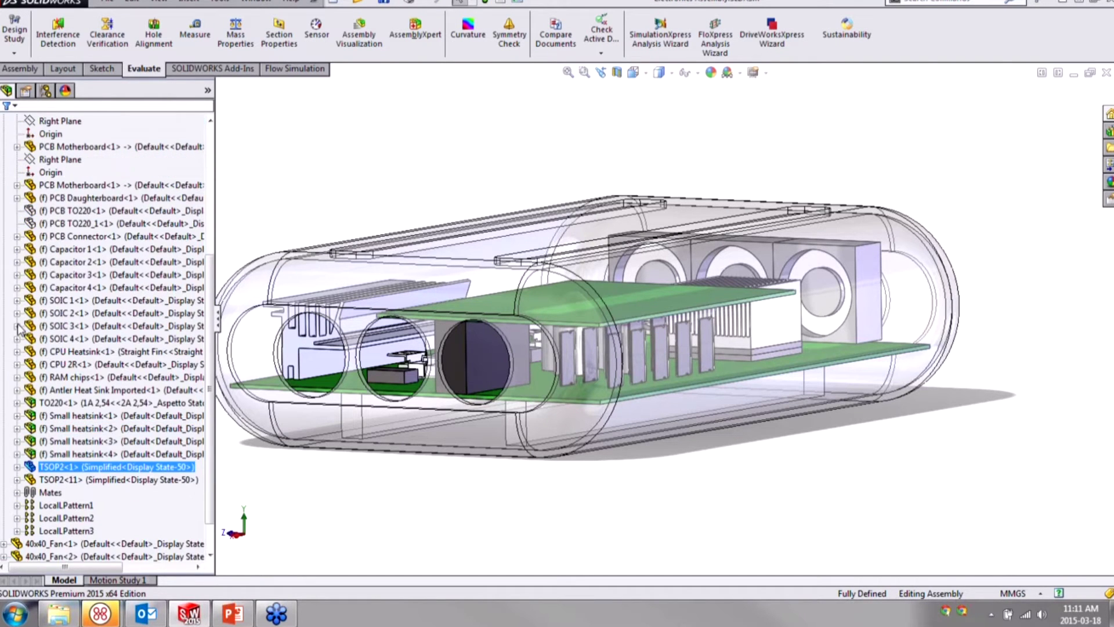
pyautogui.click(76, 404)
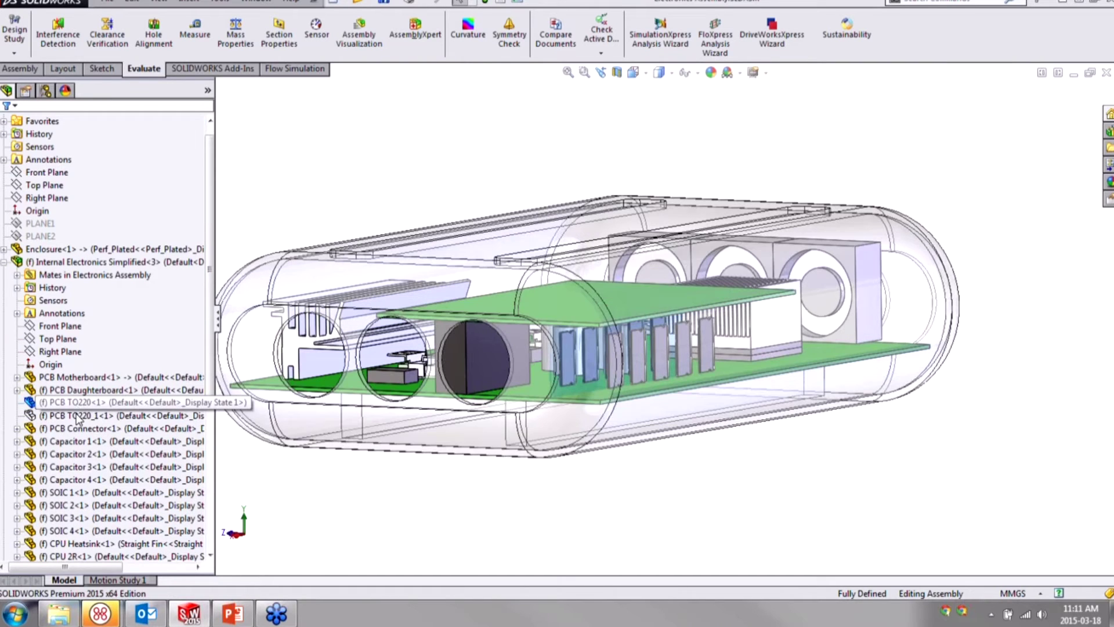
pyautogui.keyDown('ctrl'); pyautogui.click(76, 414); pyautogui.keyUp('ctrl')
pyautogui.click(123, 377)
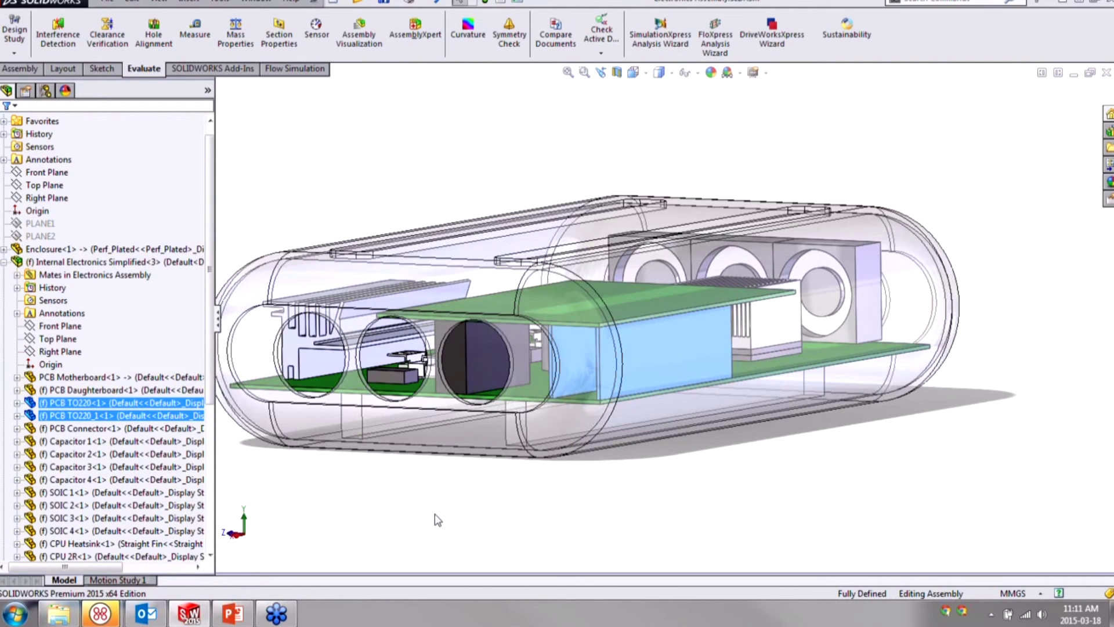
pyautogui.click(439, 517)
# Step: Run interference detection on the whole Electronics Assembly, inspect the memory chips on both boards up close, and leave the check
pyautogui.moveTo(447, 448); pyautogui.dragTo(371, 441, button='middle')
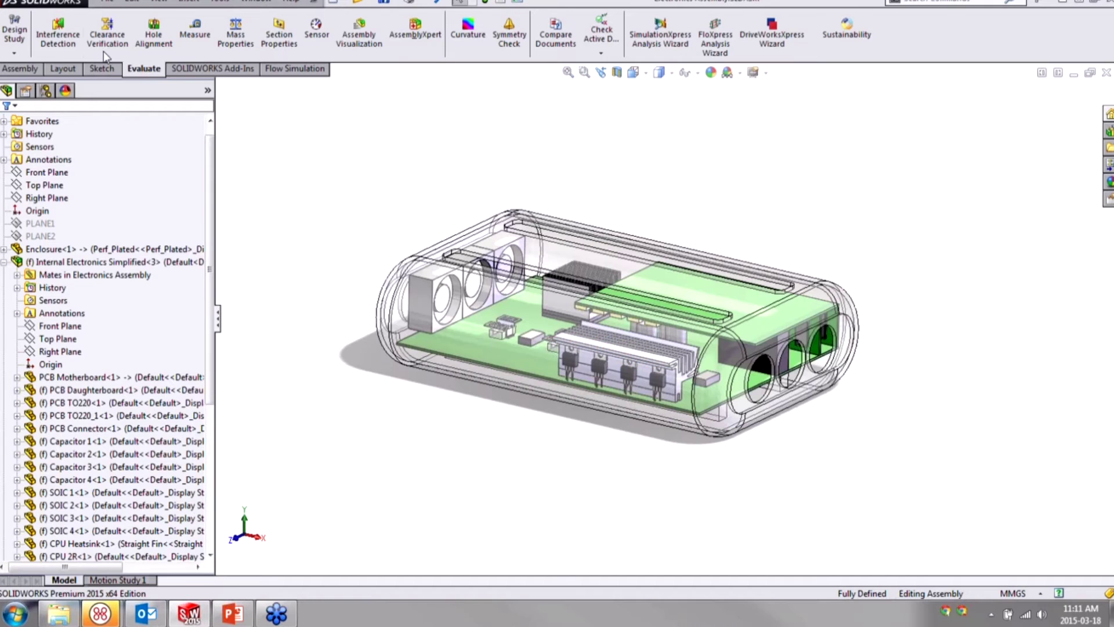
pyautogui.click(74, 41)
pyautogui.click(85, 212)
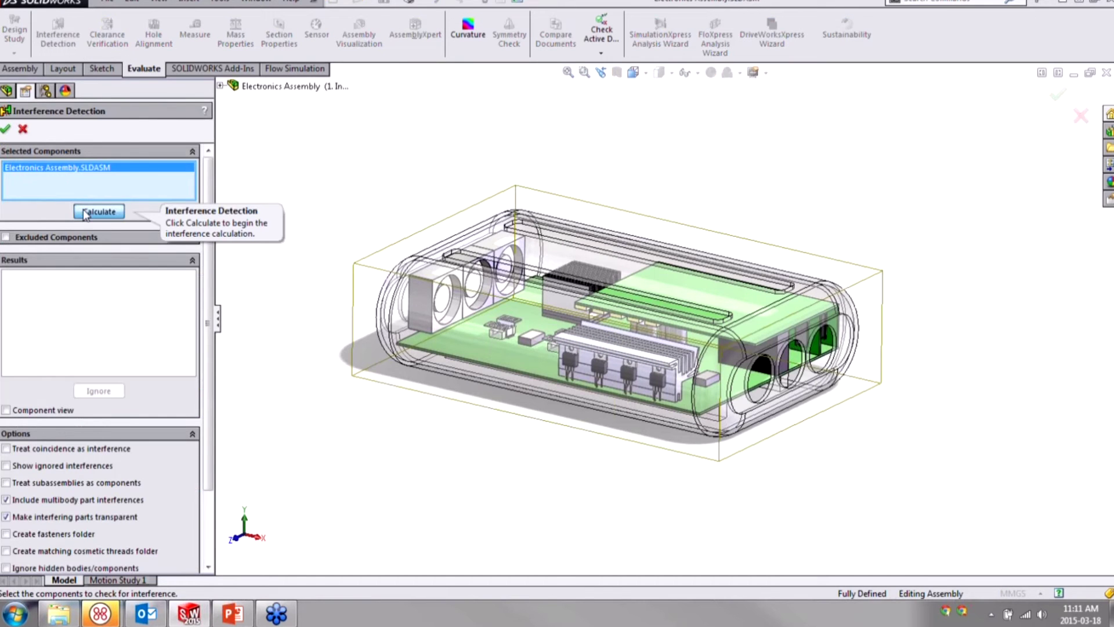
pyautogui.click(278, 339)
pyautogui.moveTo(668, 458); pyautogui.dragTo(645, 401, button='middle')
pyautogui.scroll(-8, 719, 318)
pyautogui.scroll(8, 720, 318)
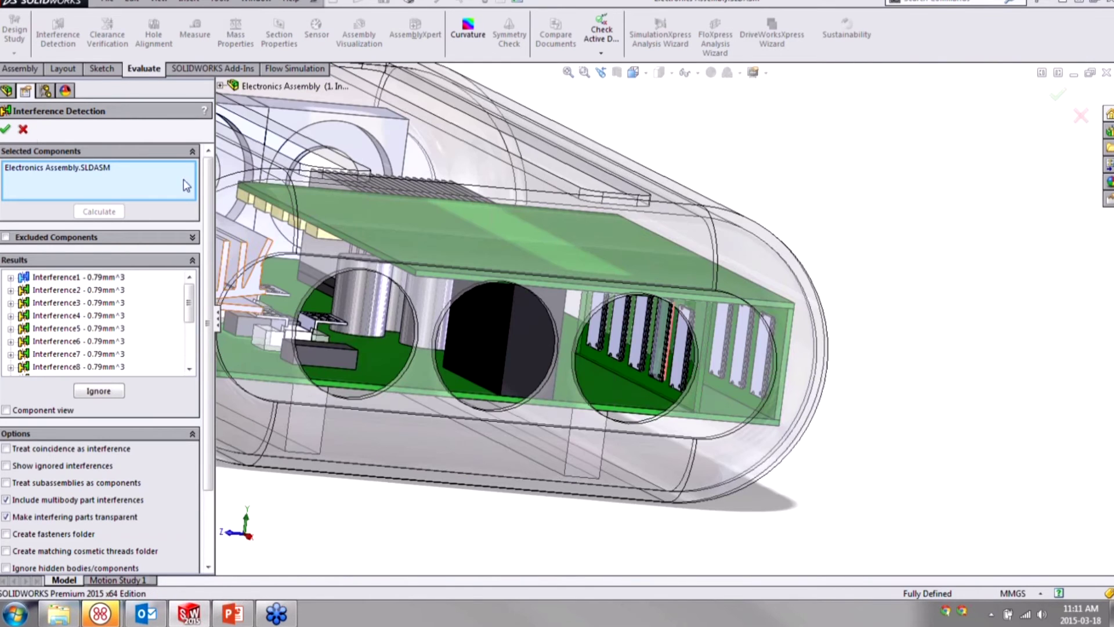
pyautogui.click(5, 129)
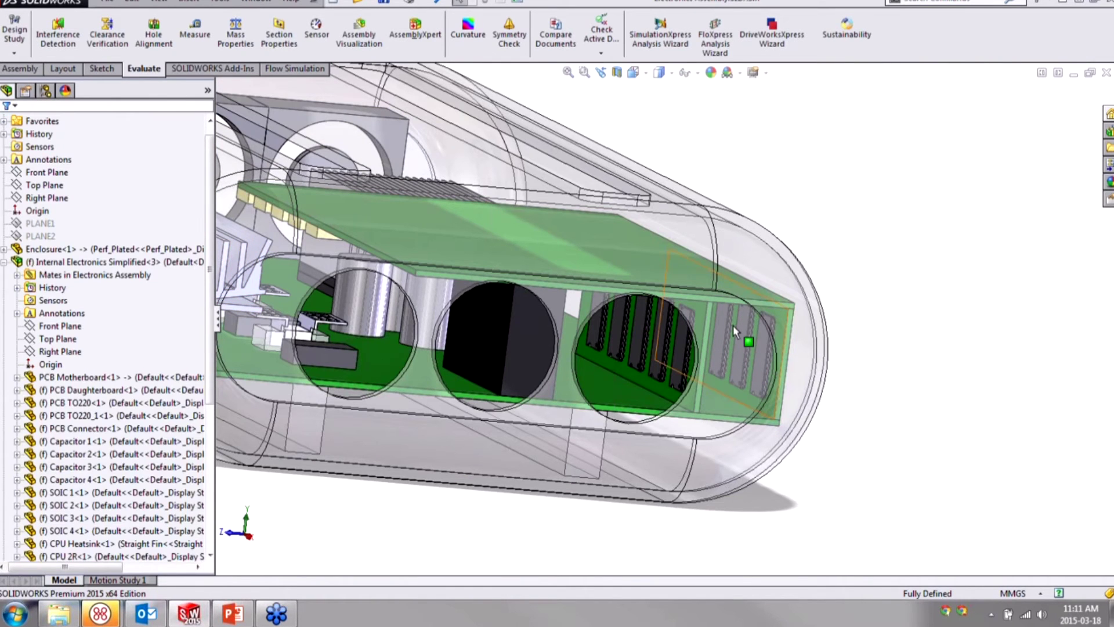
# Step: Recalculate the interferences for the complete Electronics Assembly and close interference detection
pyautogui.scroll(5, 733, 325)
pyautogui.moveTo(529, 327); pyautogui.dragTo(546, 390, button='middle')
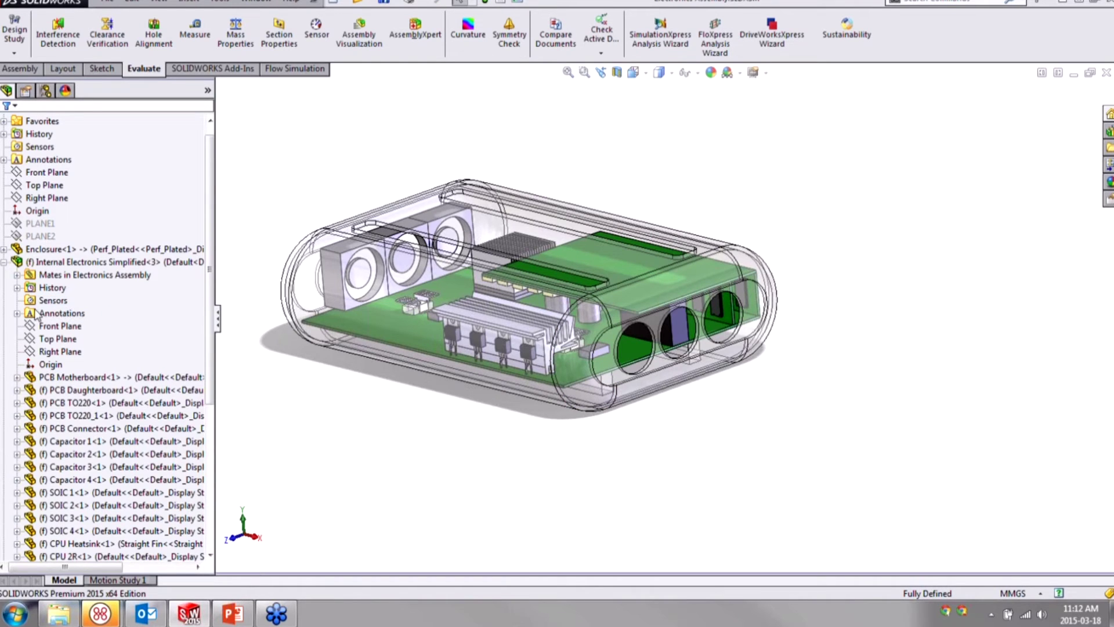
pyautogui.click(58, 34)
pyautogui.click(91, 213)
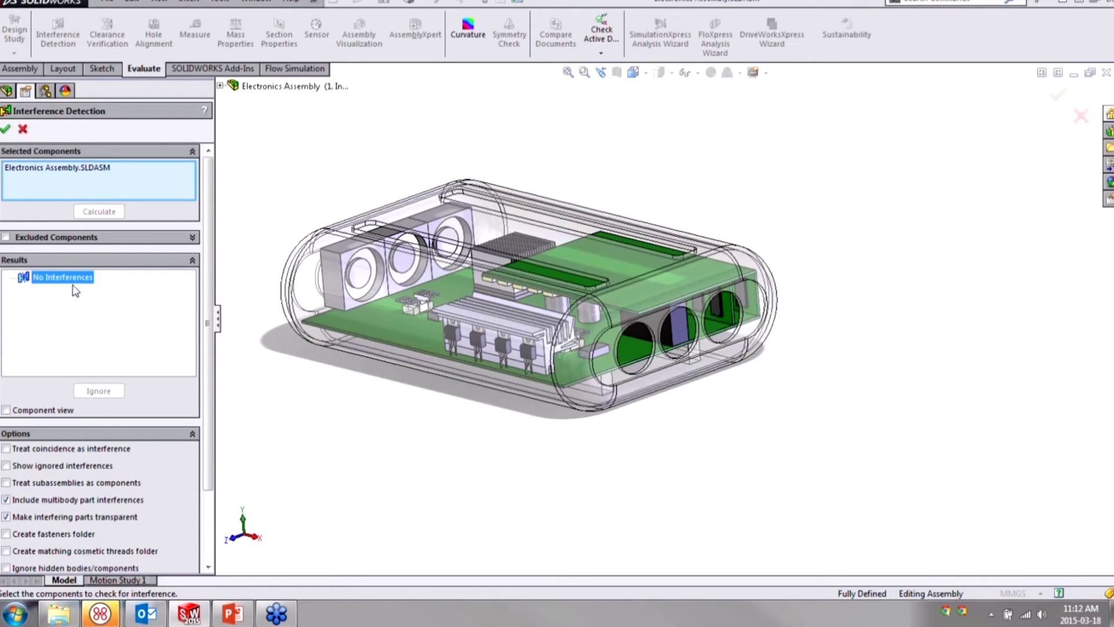
pyautogui.click(6, 129)
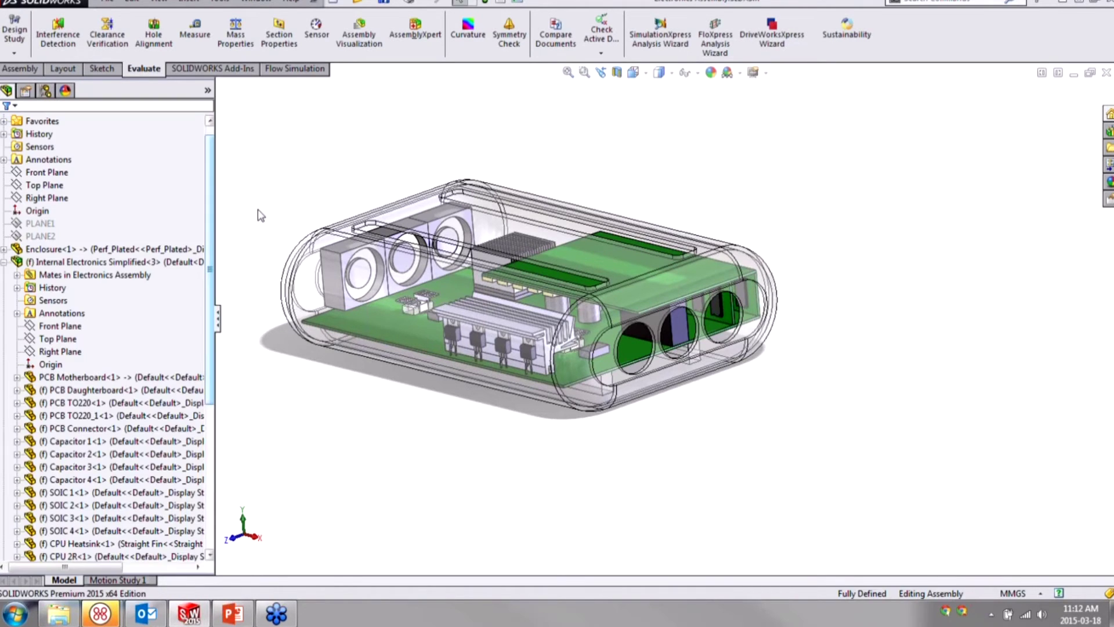
# Step: Open the Antler Heat Sink Imported part from the assembly in its own window
pyautogui.moveTo(323, 287); pyautogui.dragTo(428, 279, button='middle')
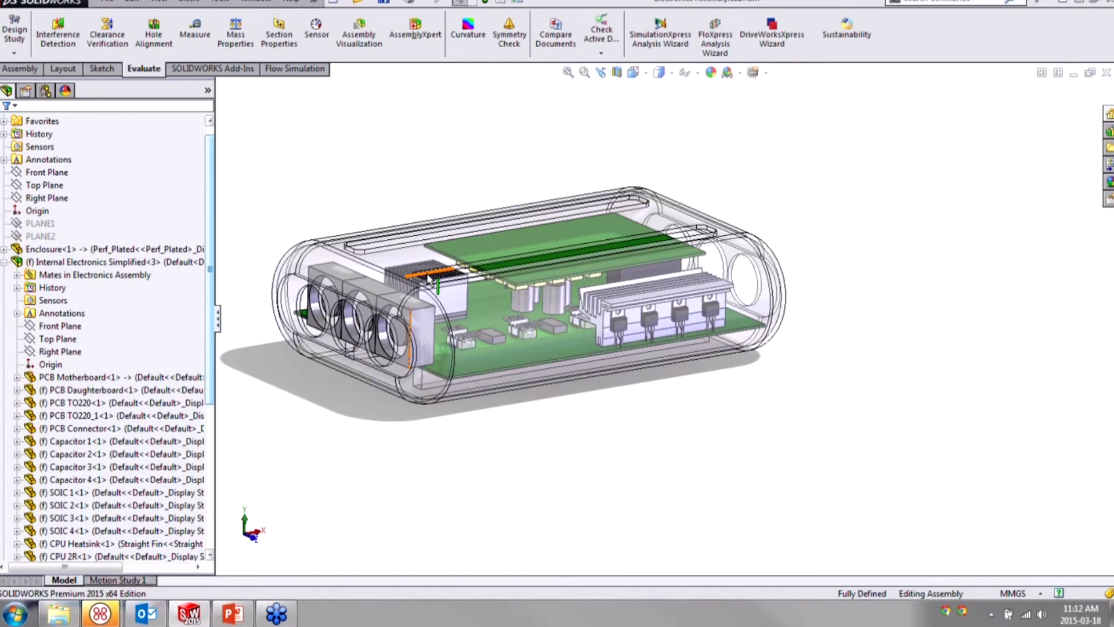
pyautogui.moveTo(683, 353); pyautogui.dragTo(578, 339, button='middle')
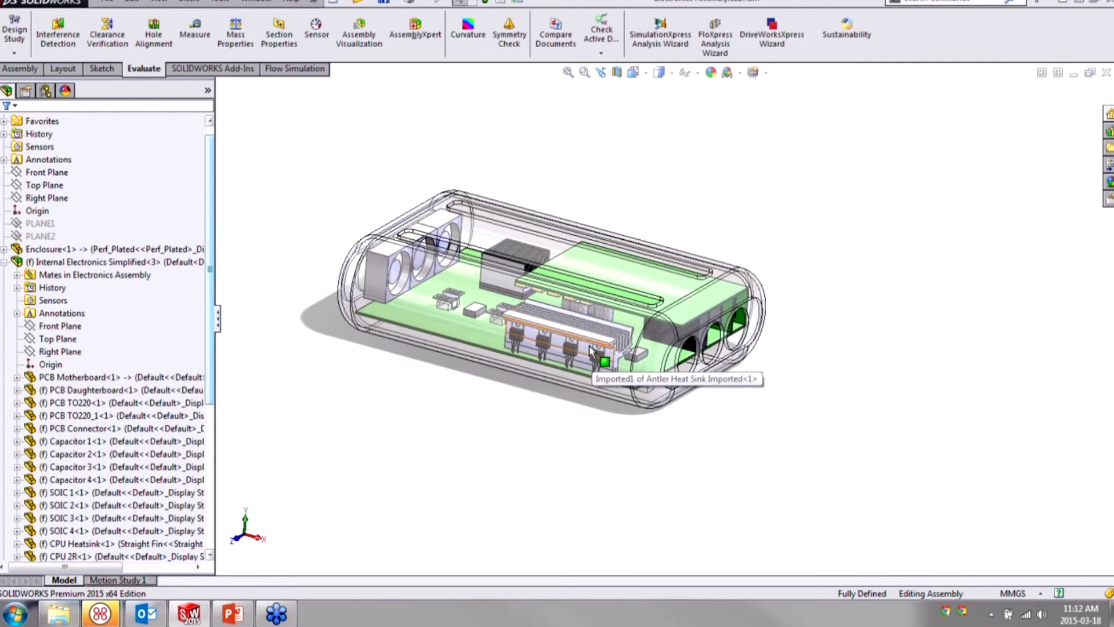
pyautogui.scroll(-2, 577, 340)
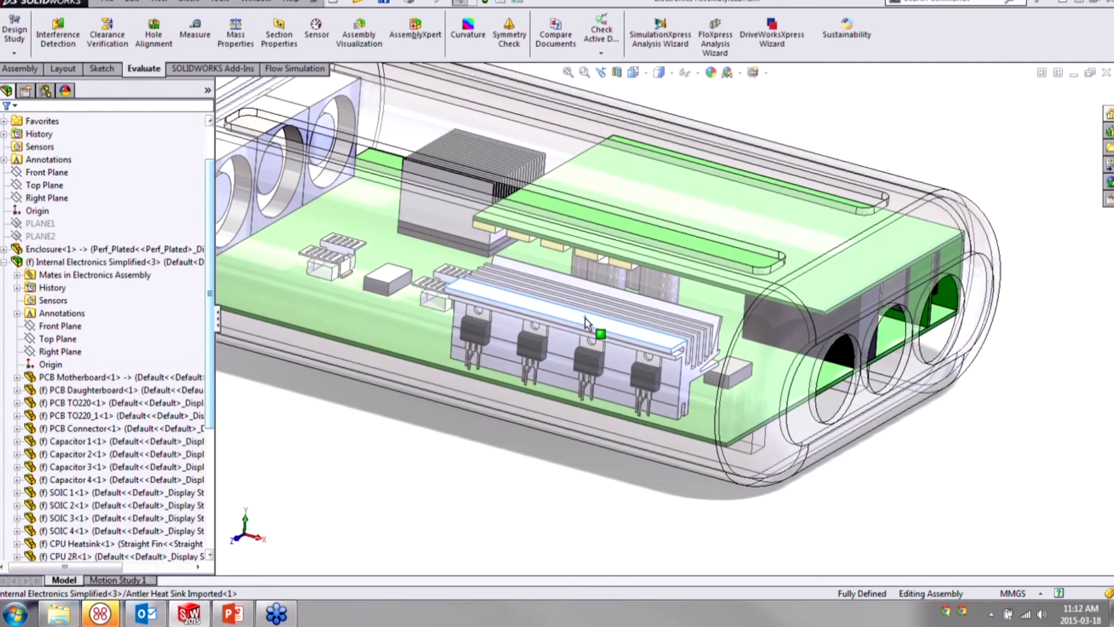
pyautogui.rightClick(587, 323)
pyautogui.click(593, 117)
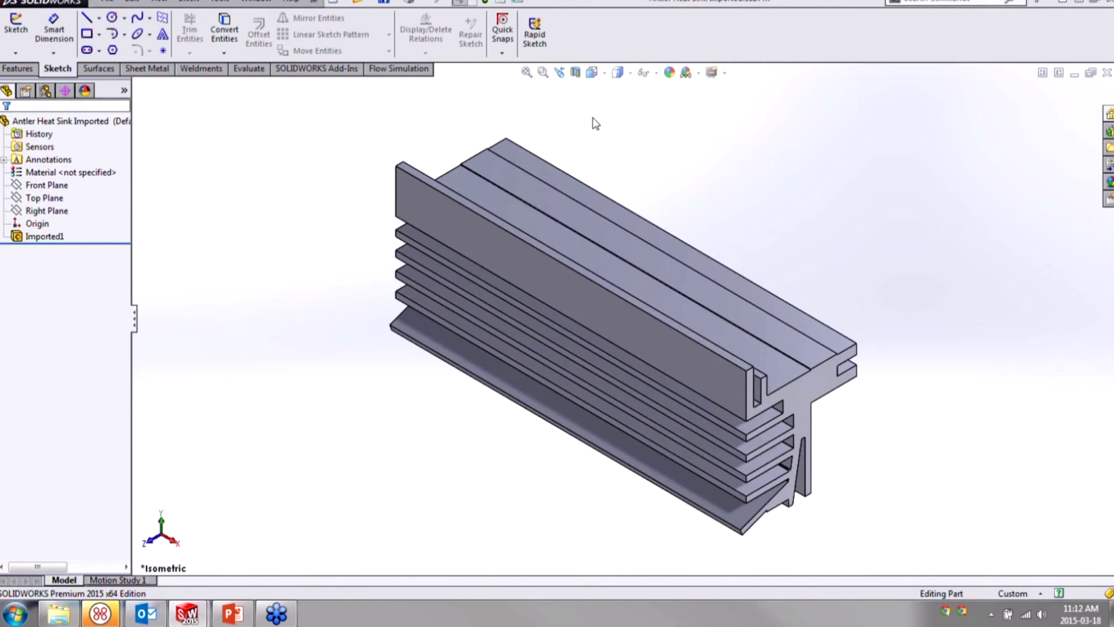
# Step: Run Import Diagnostics on the heat sink's Imported1 feature and inspect the faulty end face up close
pyautogui.click(65, 237)
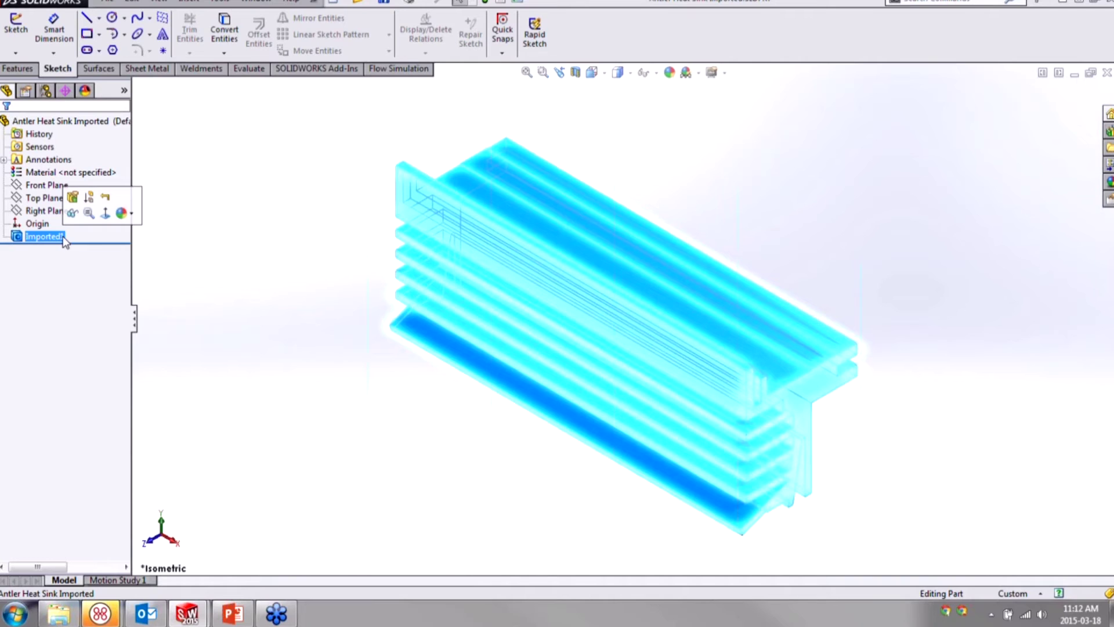
pyautogui.rightClick(62, 239)
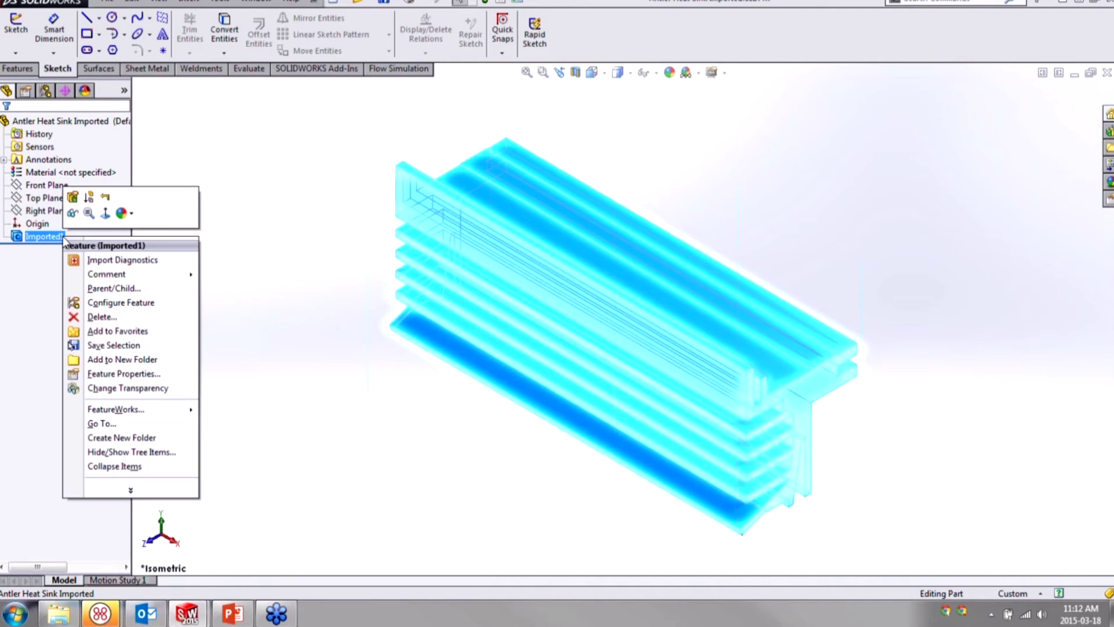
pyautogui.click(117, 261)
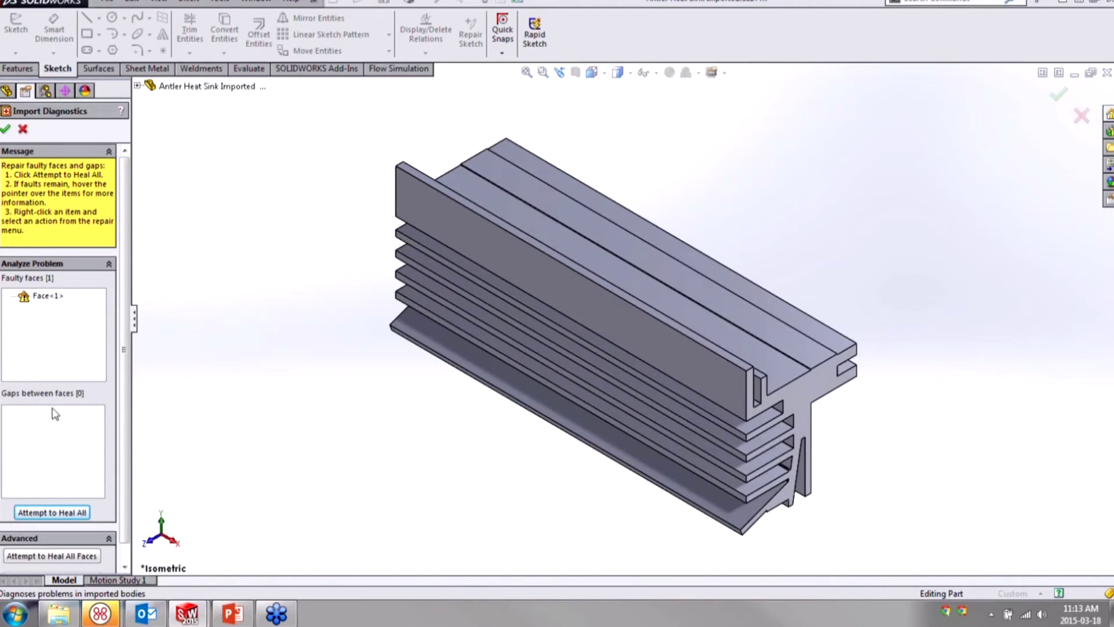
pyautogui.click(63, 297)
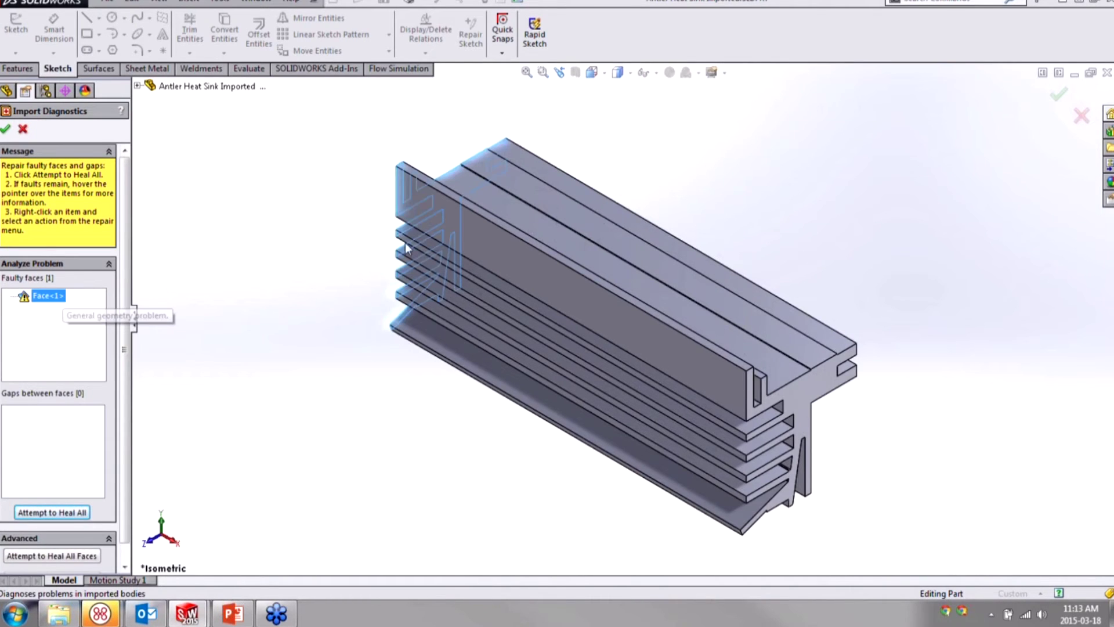
pyautogui.scroll(-5, 413, 176)
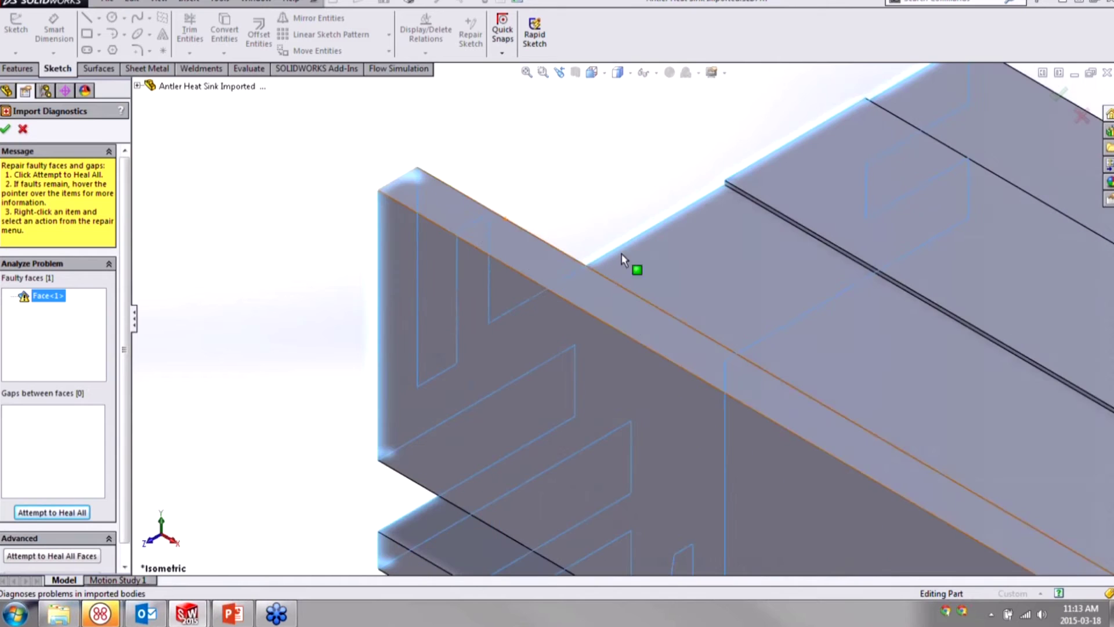
pyautogui.scroll(6, 636, 285)
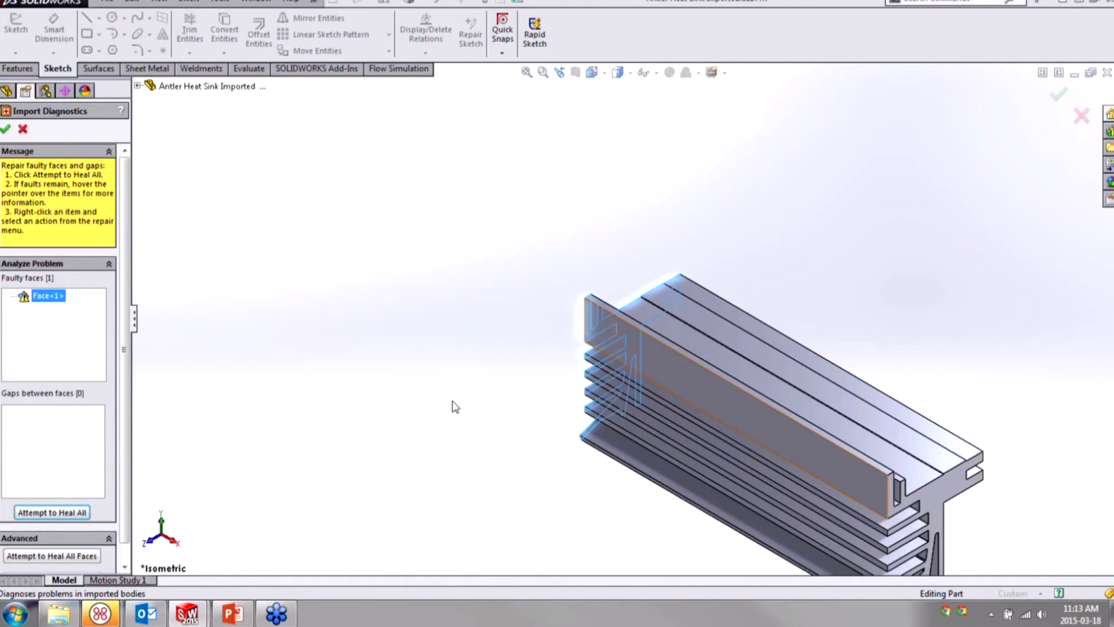
pyautogui.scroll(-1, 124, 383)
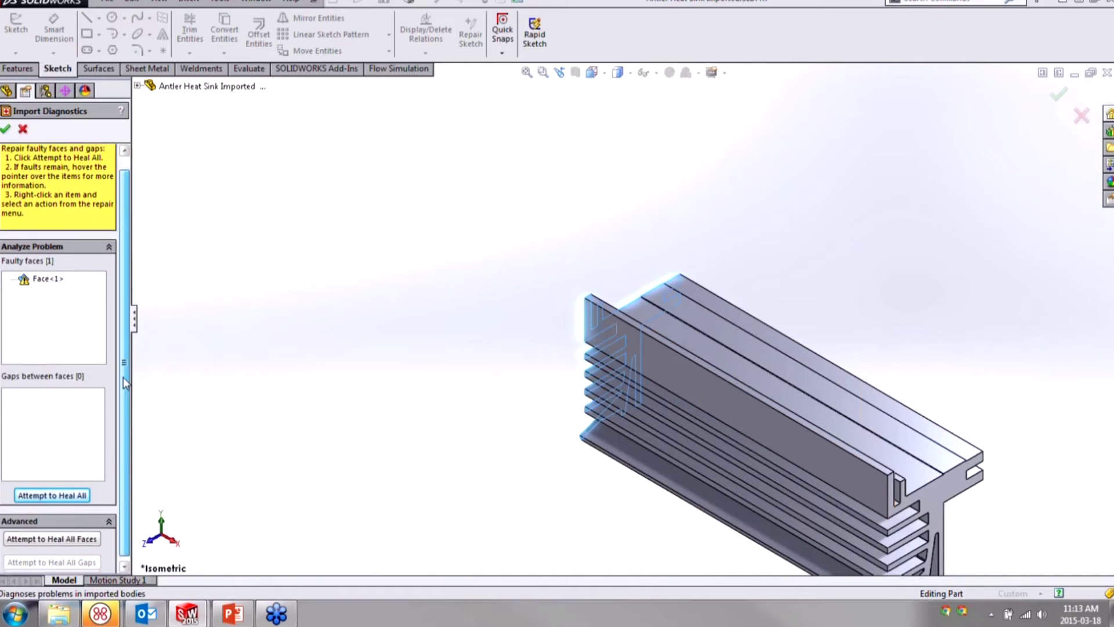
# Step: Heal all the faulty geometry, accept the diagnostics and close the heat sink part to return to the assembly
pyautogui.click(61, 495)
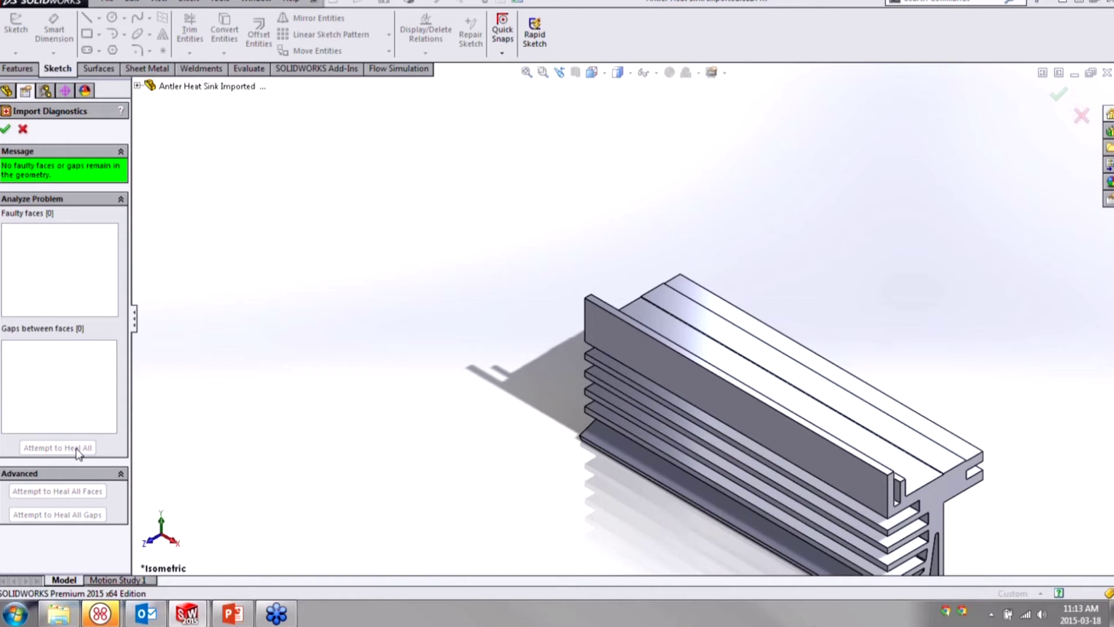
pyautogui.click(6, 130)
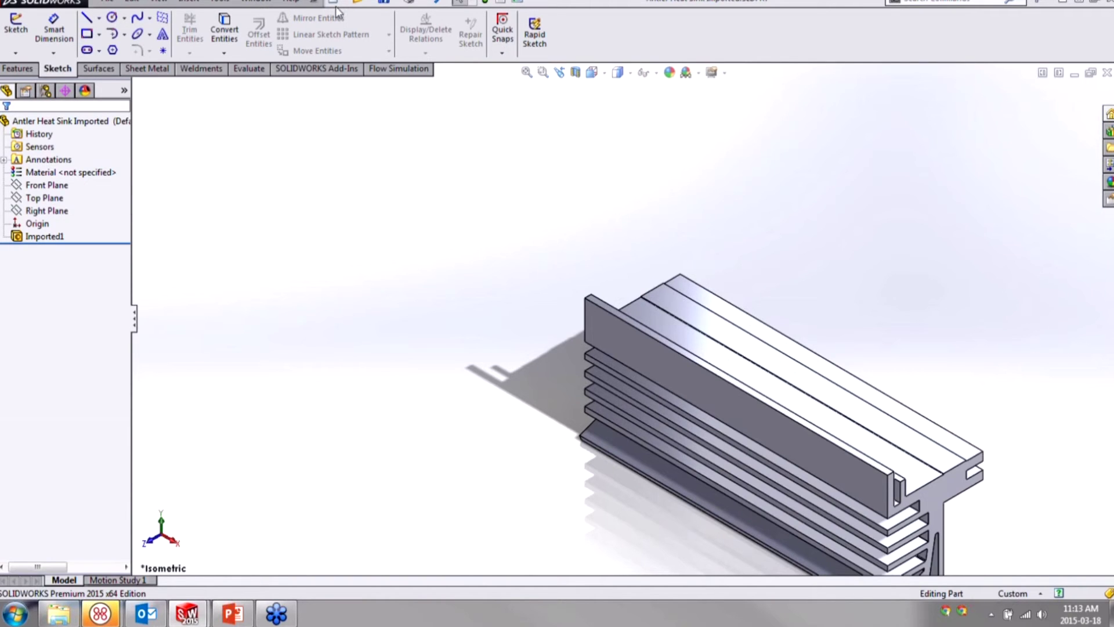
pyautogui.click(1107, 72)
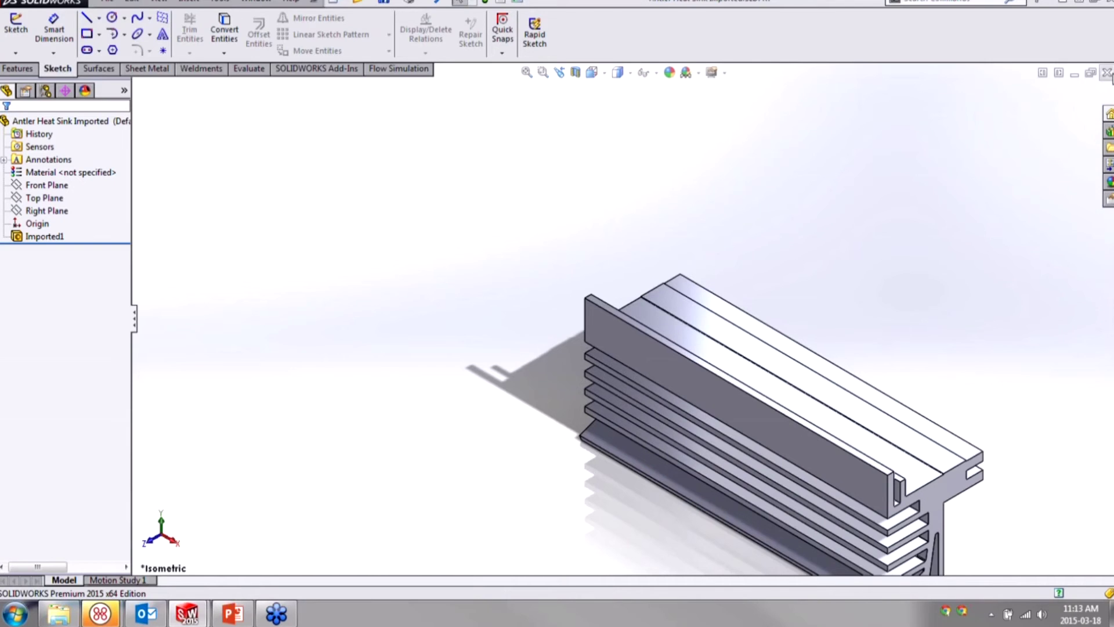
pyautogui.click(117, 54)
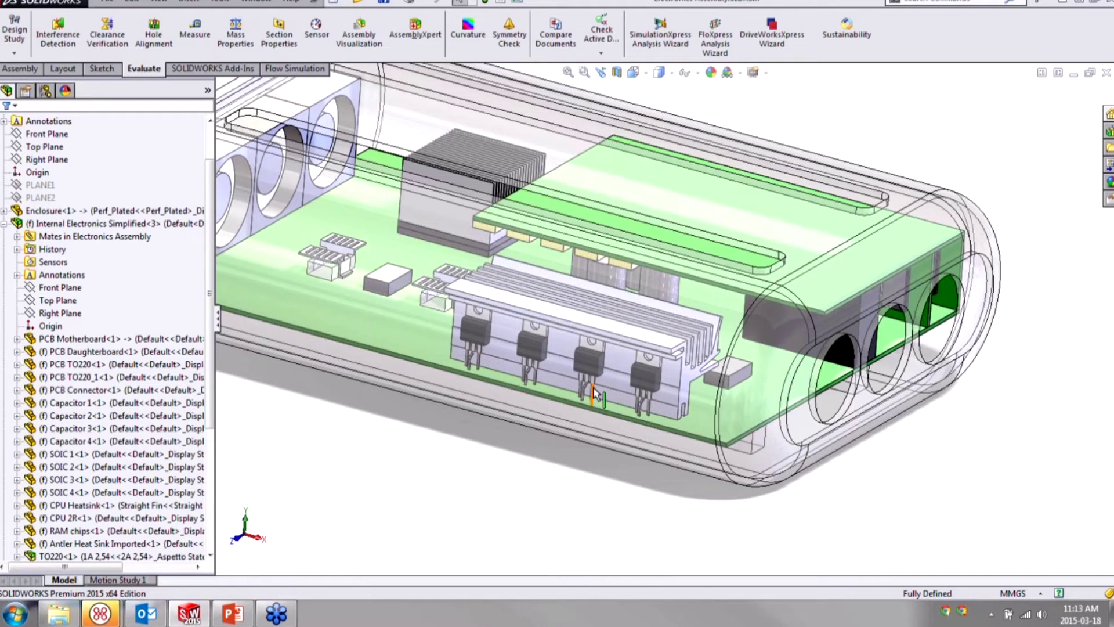
# Step: Turn off the Enclosure's transparency so it displays as solid
pyautogui.press('f')
pyautogui.moveTo(595, 395); pyautogui.dragTo(556, 292, button='middle')
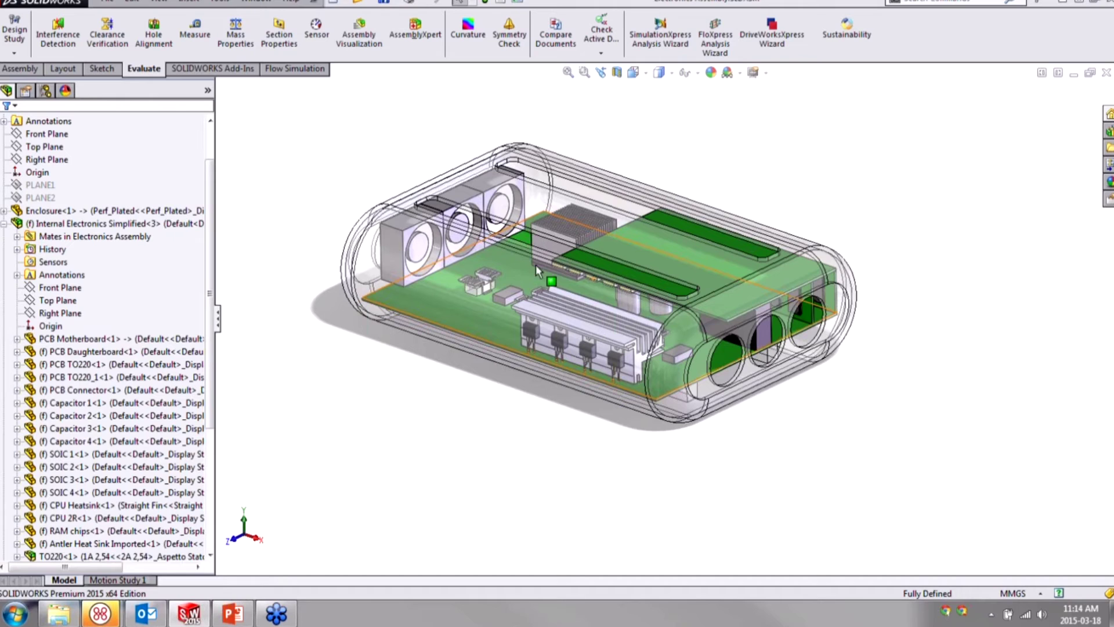
pyautogui.click(306, 70)
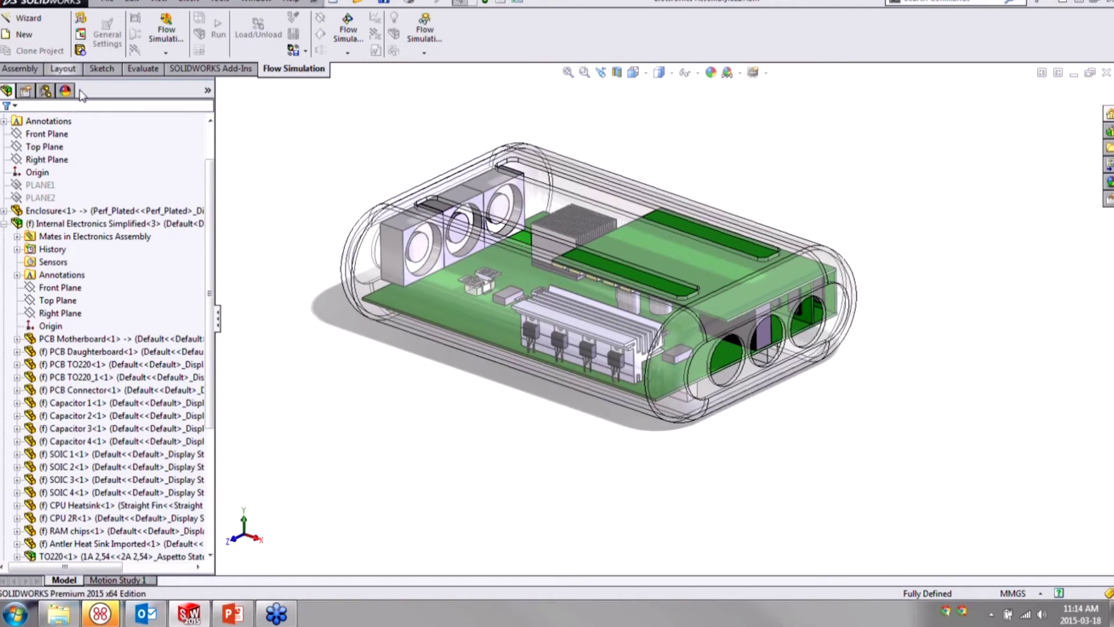
pyautogui.click(74, 218)
pyautogui.click(156, 172)
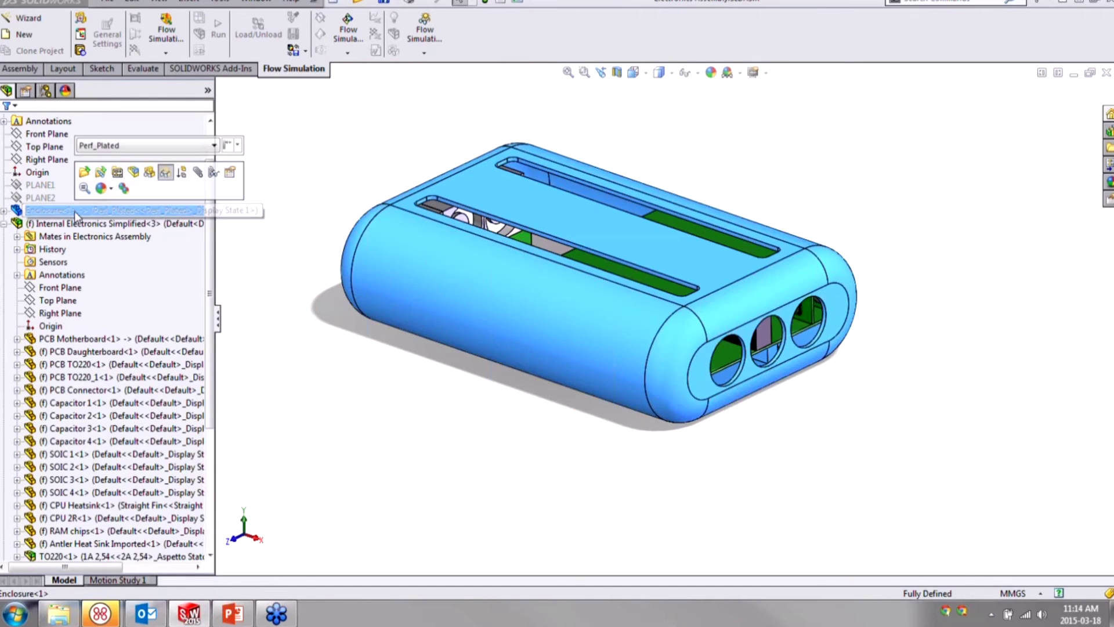
# Step: Use Flow Simulation's Create Lids to close the three round openings on each end face of the Enclosure
pyautogui.click(81, 50)
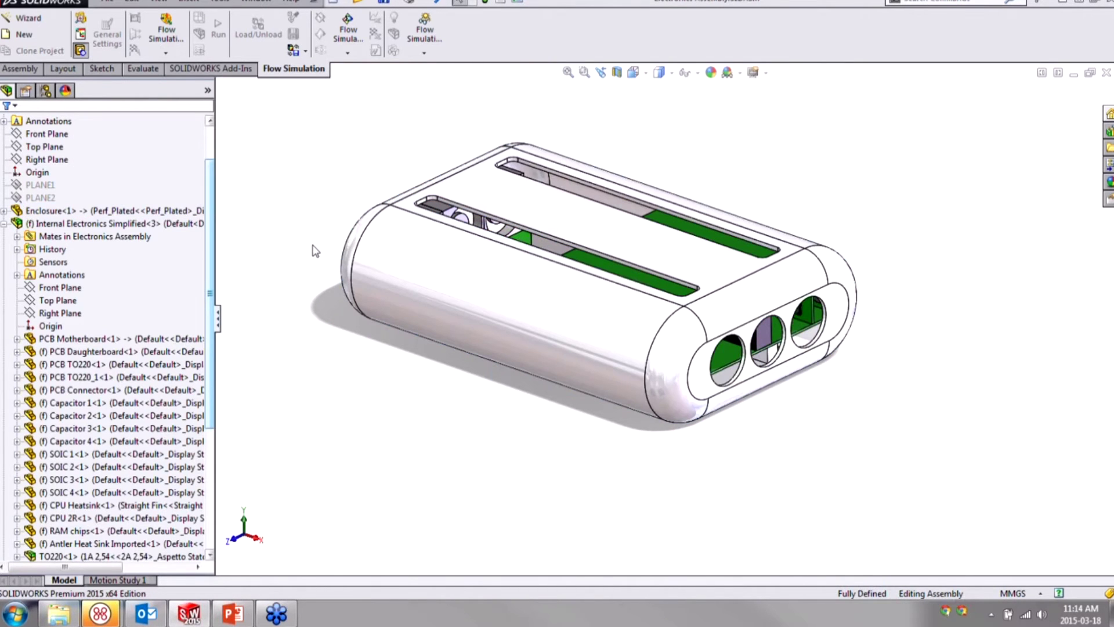
pyautogui.moveTo(315, 235); pyautogui.dragTo(502, 329, button='middle')
pyautogui.click(501, 330)
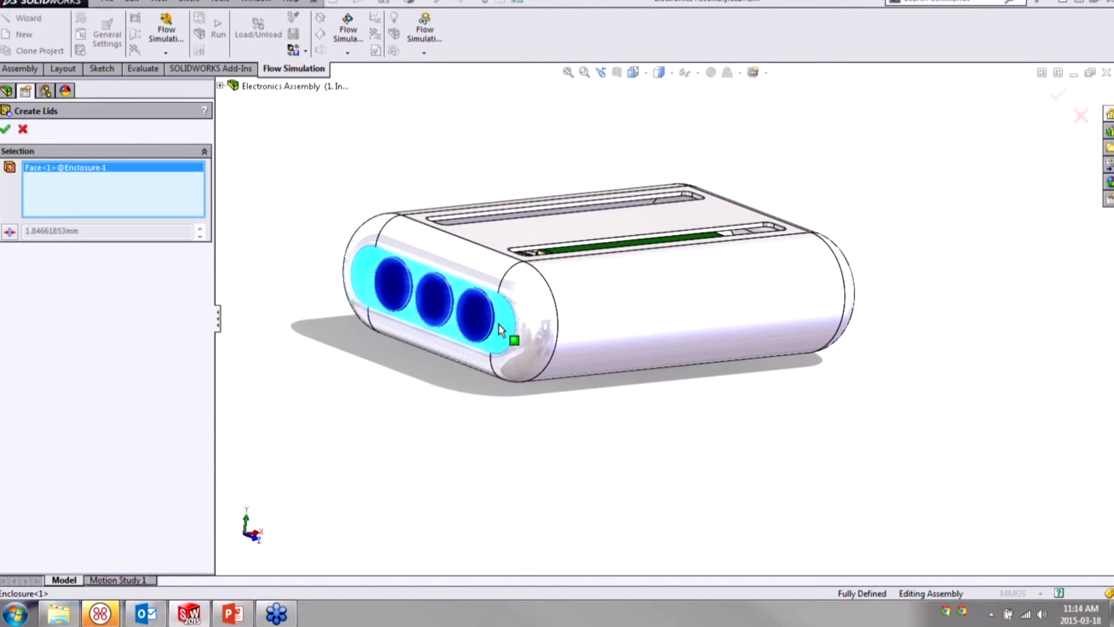
pyautogui.moveTo(681, 340); pyautogui.dragTo(557, 325, button='middle')
pyautogui.click(558, 325)
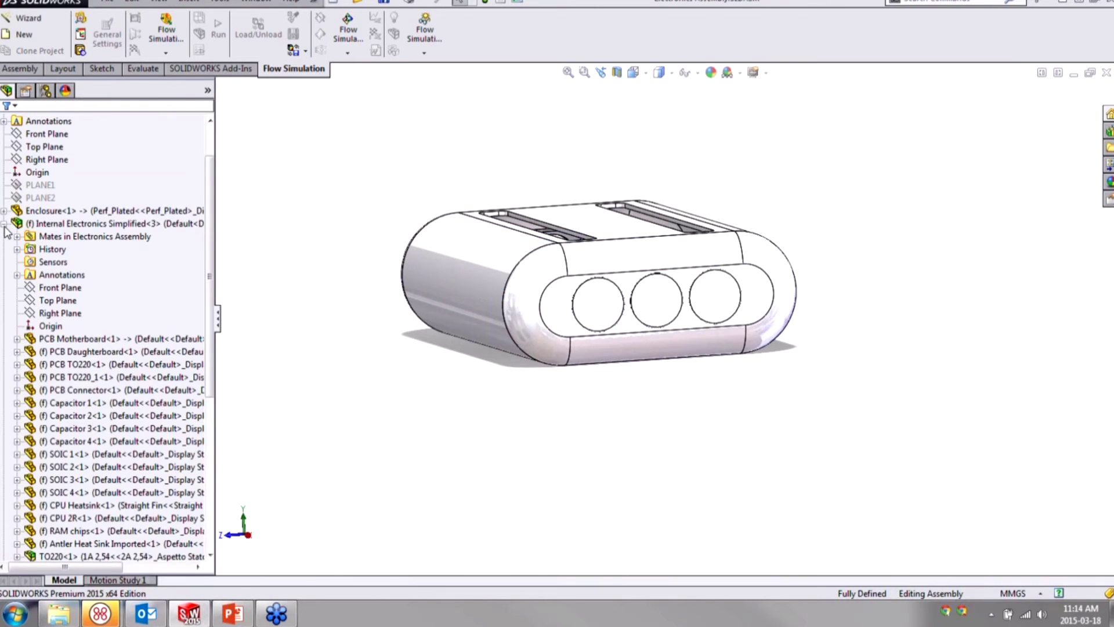
pyautogui.click(4, 224)
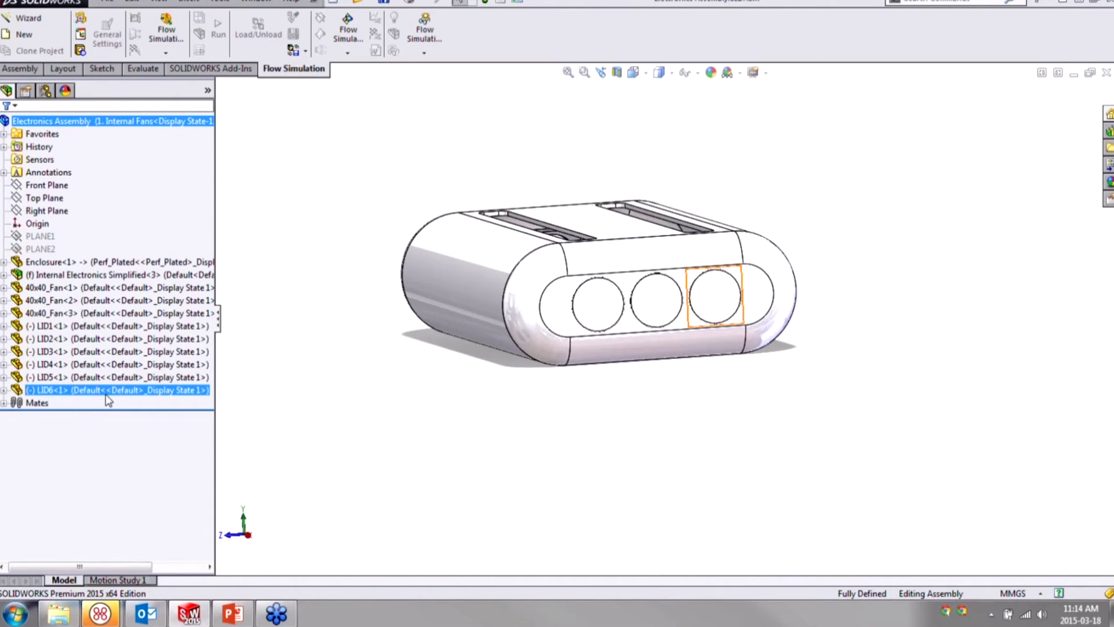
pyautogui.moveTo(321, 182); pyautogui.dragTo(326, 235, button='middle')
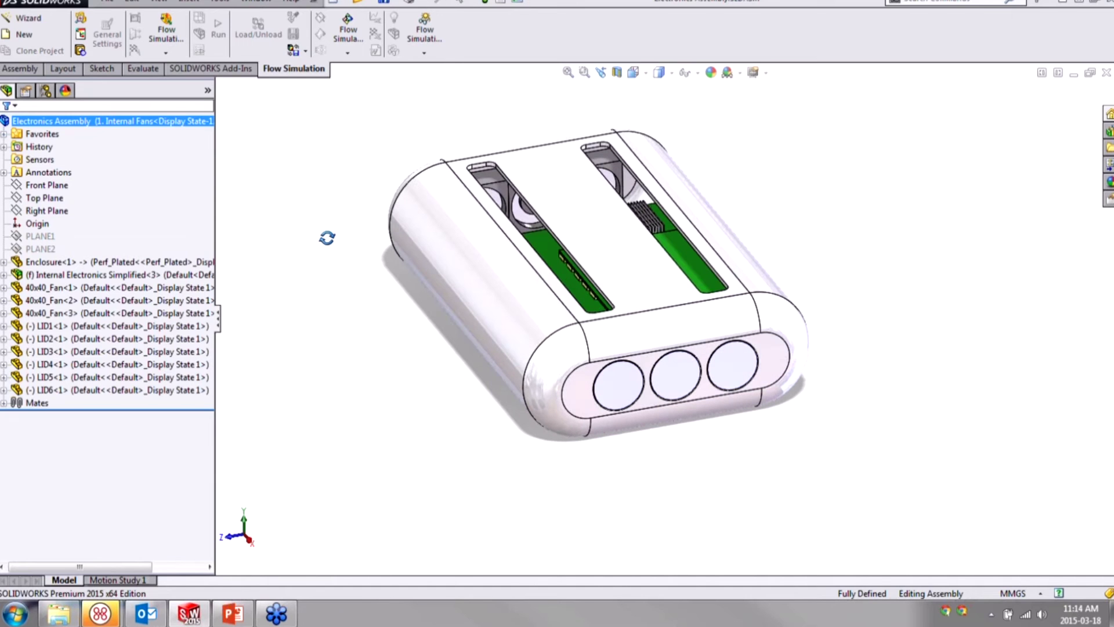
# Step: Insert a new part into the assembly, placing its sketch on the Enclosure's flat top face
pyautogui.click(20, 68)
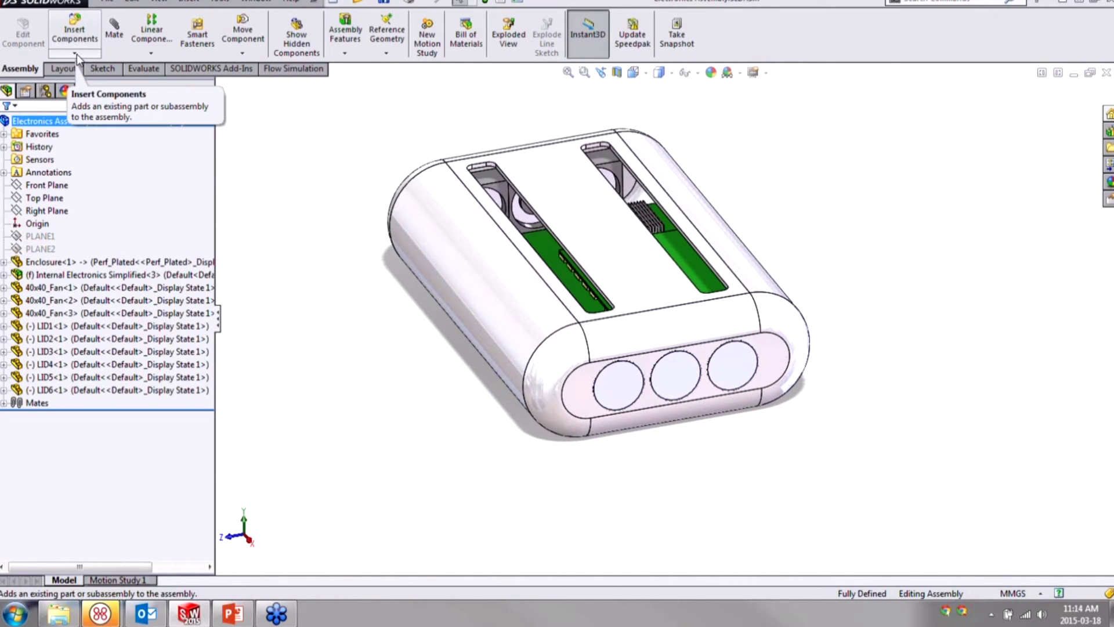
pyautogui.click(75, 53)
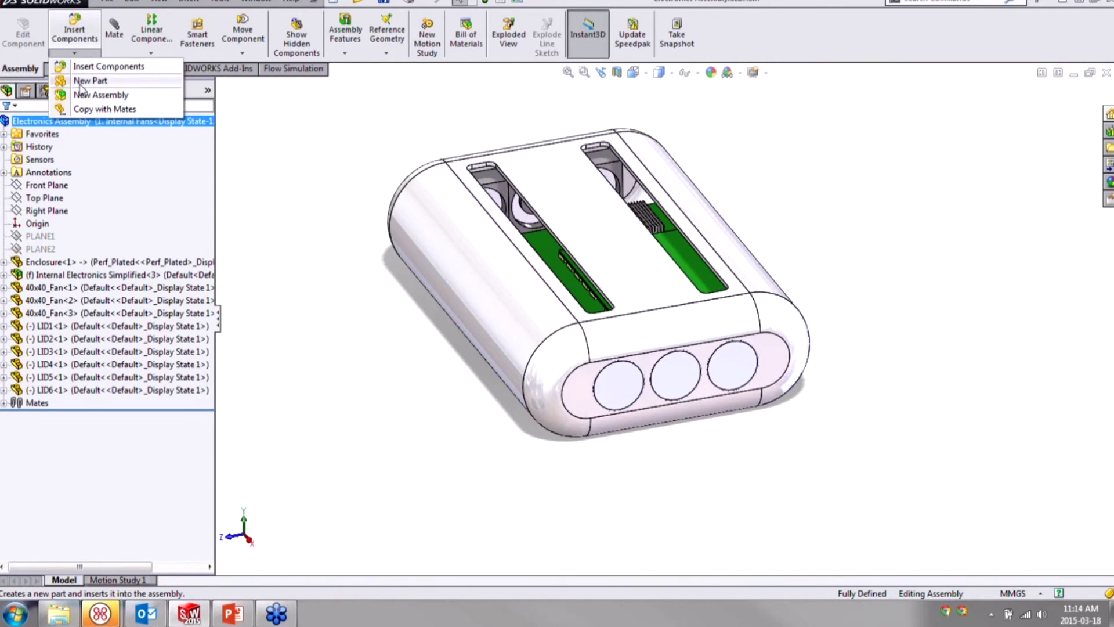
pyautogui.click(81, 82)
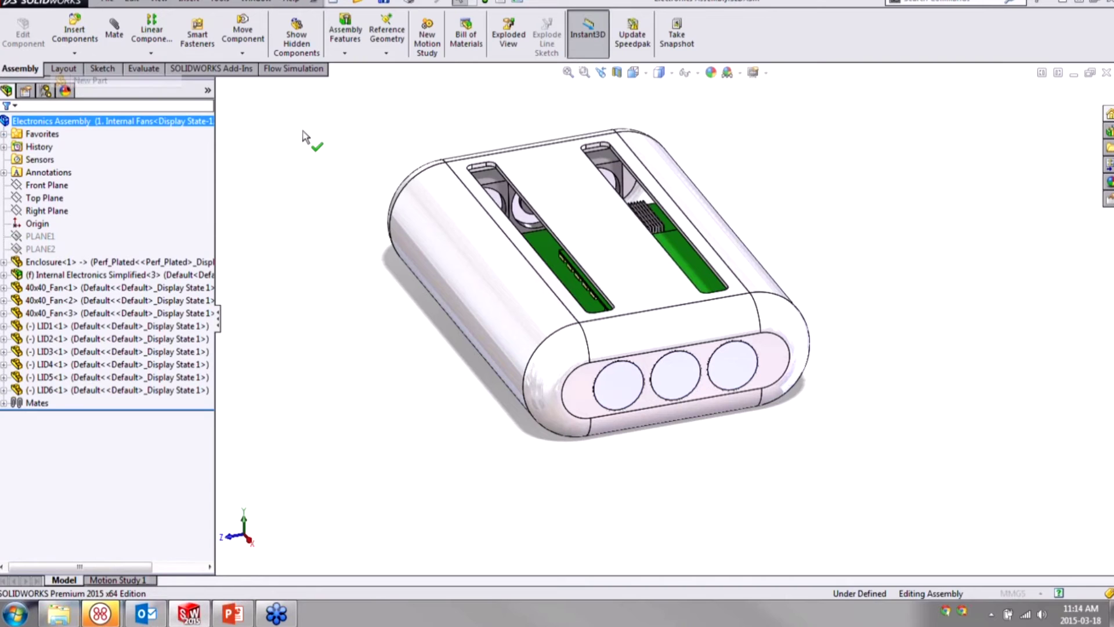
pyautogui.click(587, 213)
# Step: Convert the outlines of both long slots in the Enclosure's top face into the new part's sketch
pyautogui.click(623, 232)
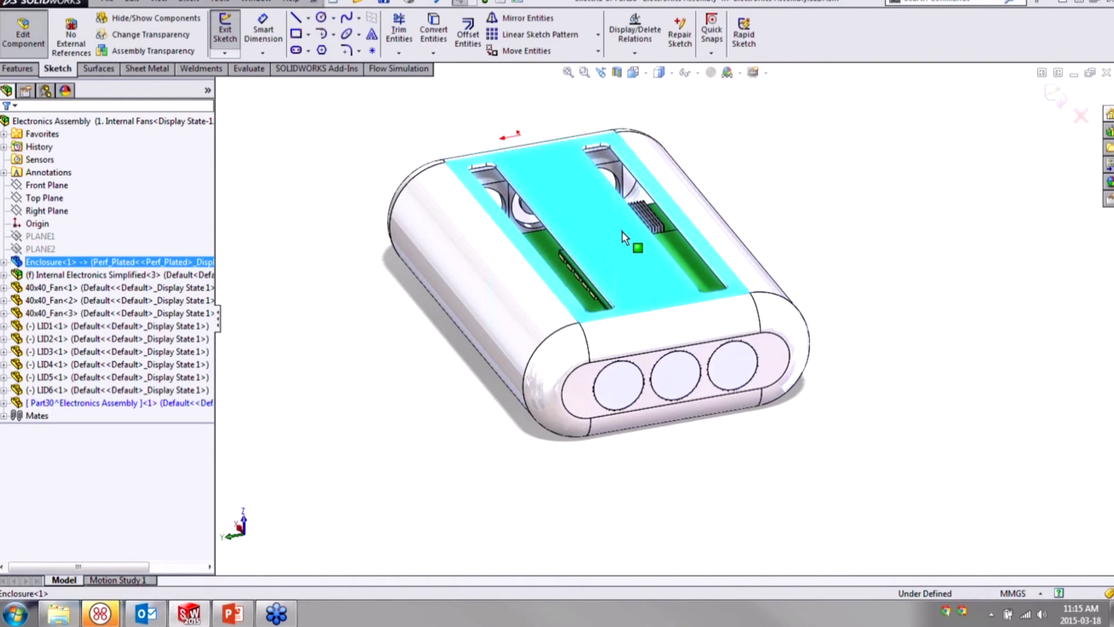
pyautogui.scroll(-2, 622, 232)
pyautogui.scroll(-2, 623, 238)
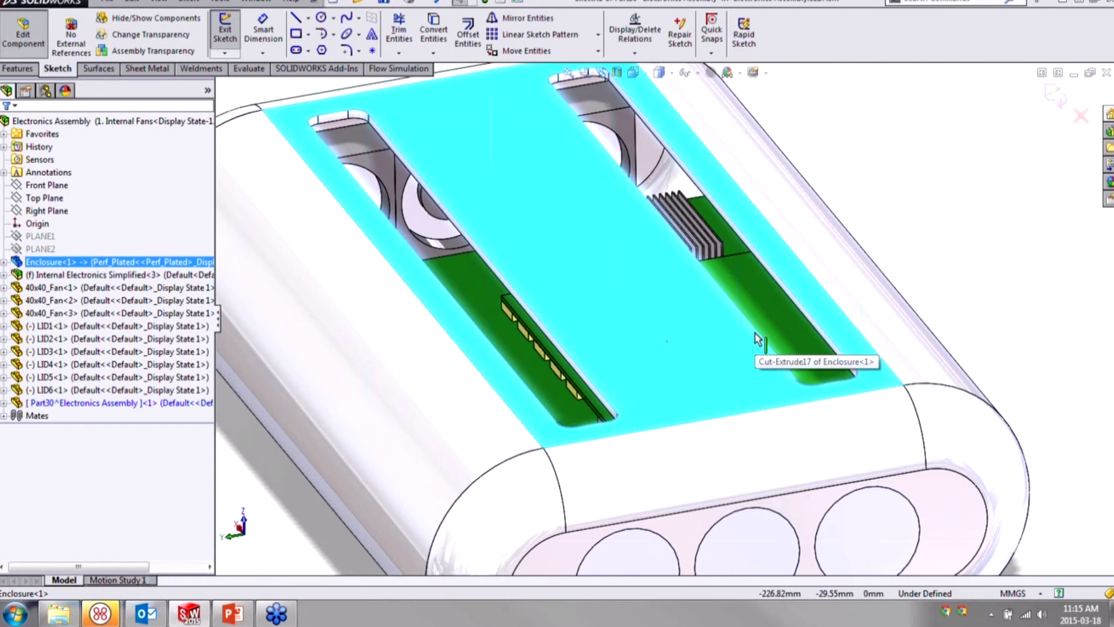
pyautogui.scroll(3, 760, 330)
pyautogui.moveTo(760, 330); pyautogui.dragTo(796, 374, button='middle')
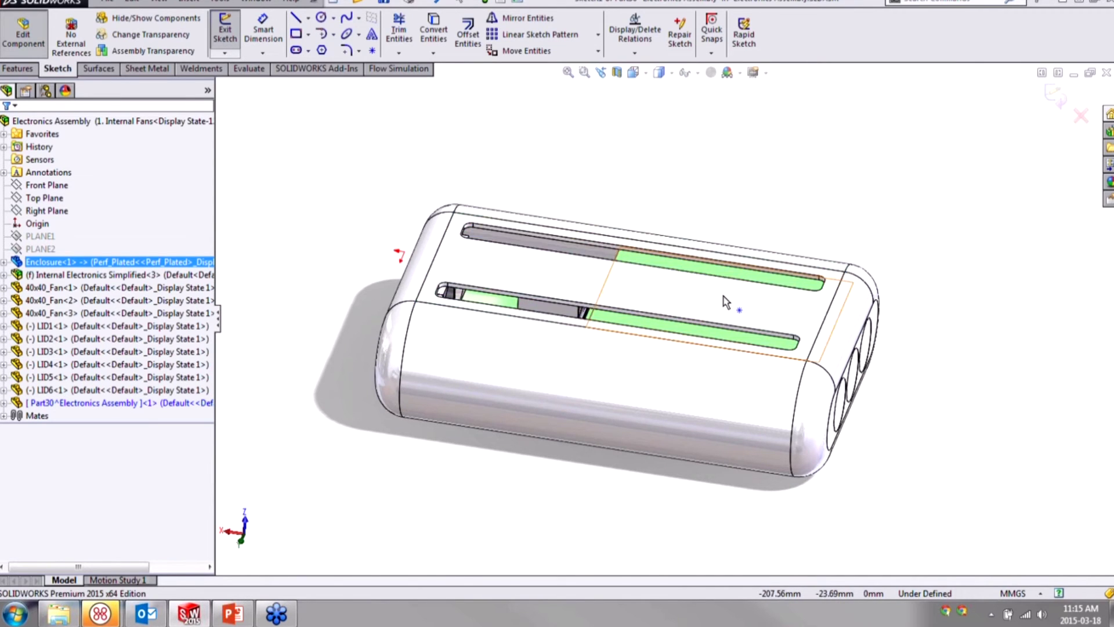
pyautogui.scroll(-3, 727, 282)
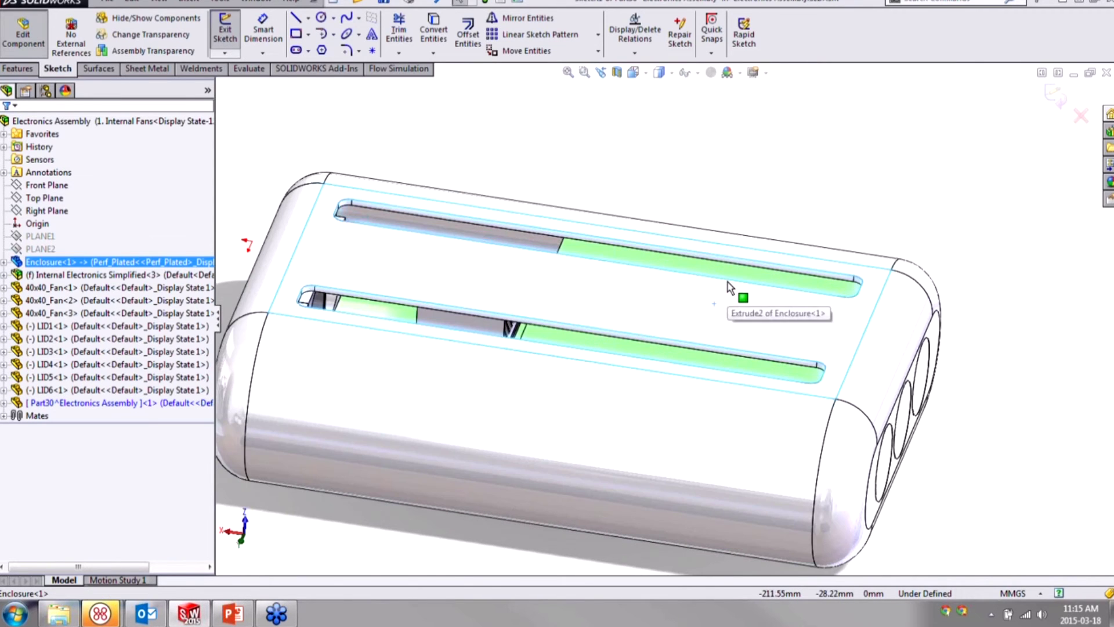
pyautogui.click(720, 353)
pyautogui.press('s')
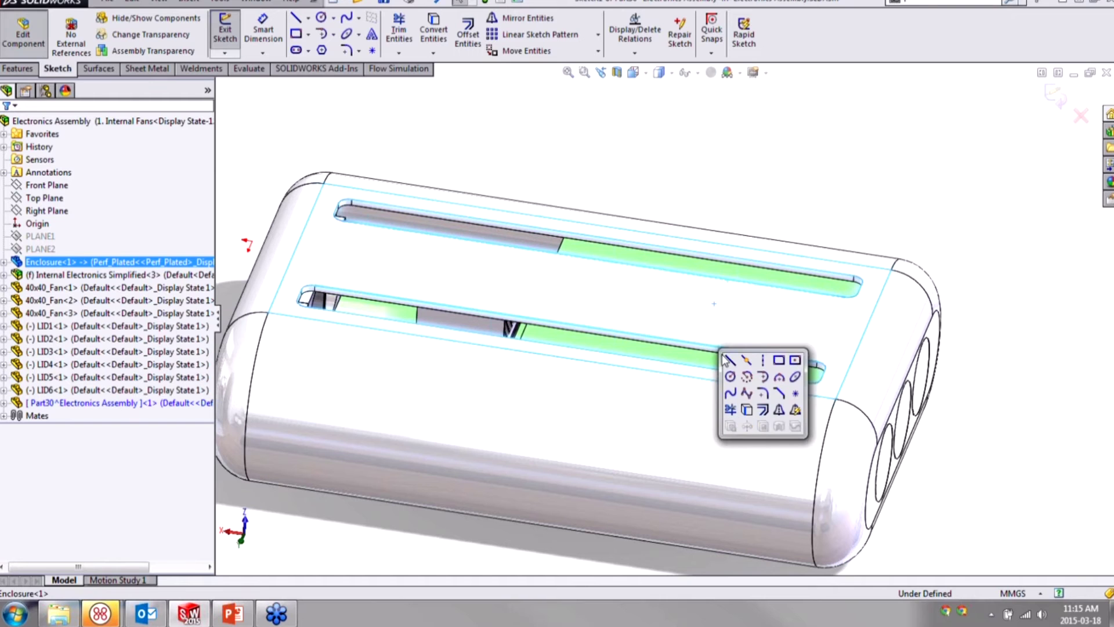
pyautogui.click(747, 409)
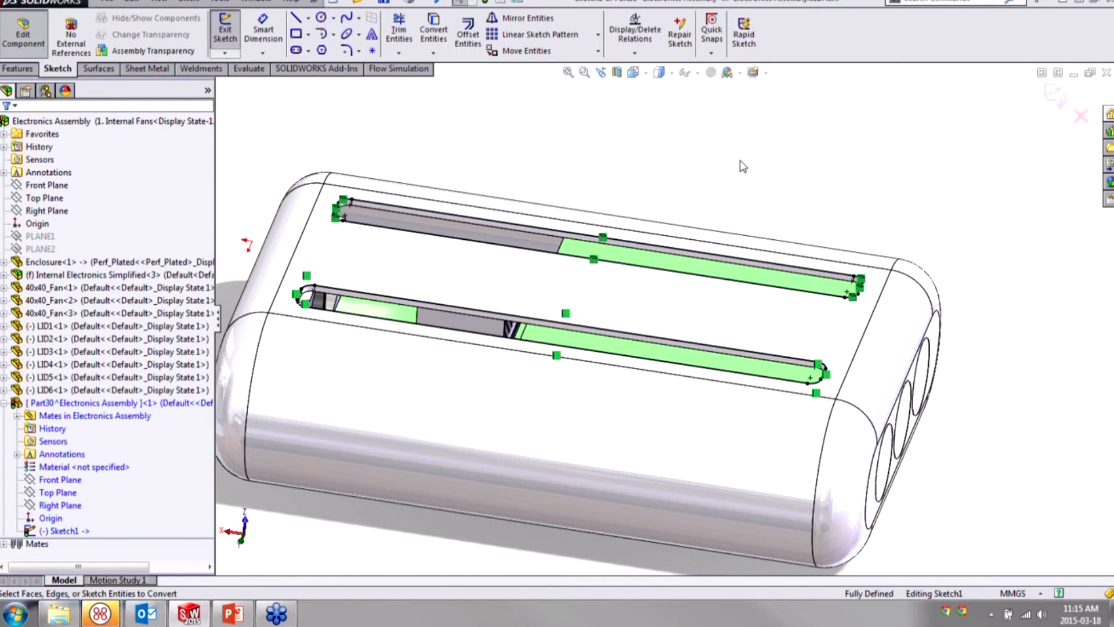
# Step: Extrude the two slot outlines 1 mm into the Enclosure with a Blind Boss-Extrude and return to editing the assembly
pyautogui.moveTo(754, 312); pyautogui.dragTo(720, 322, button='middle')
pyautogui.press('s')
pyautogui.click(729, 399)
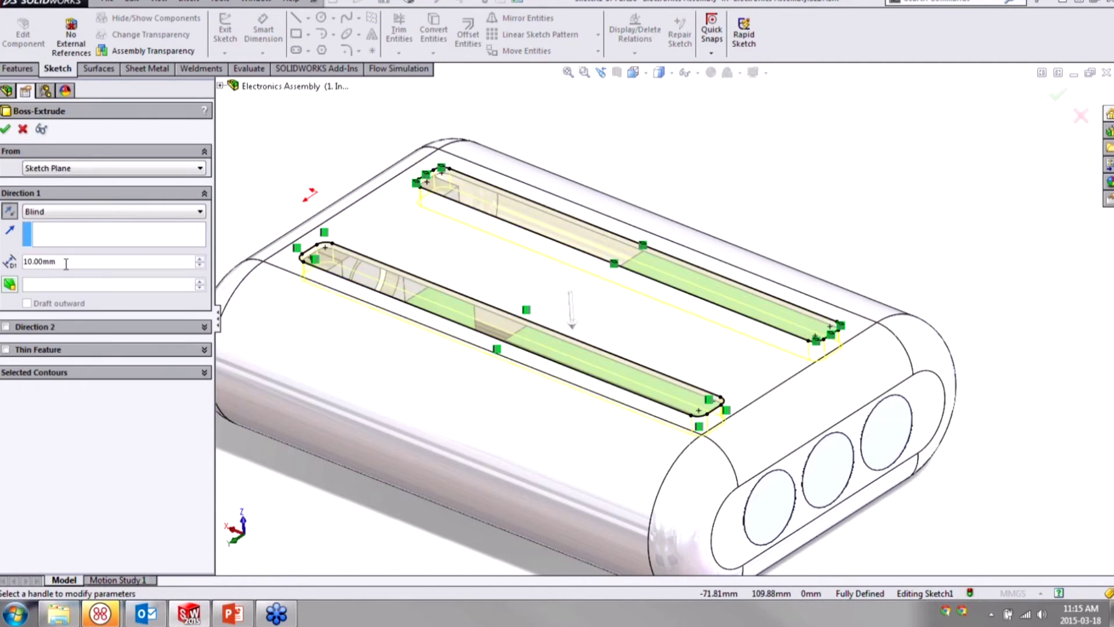
pyautogui.write('1')
pyautogui.press('Return')
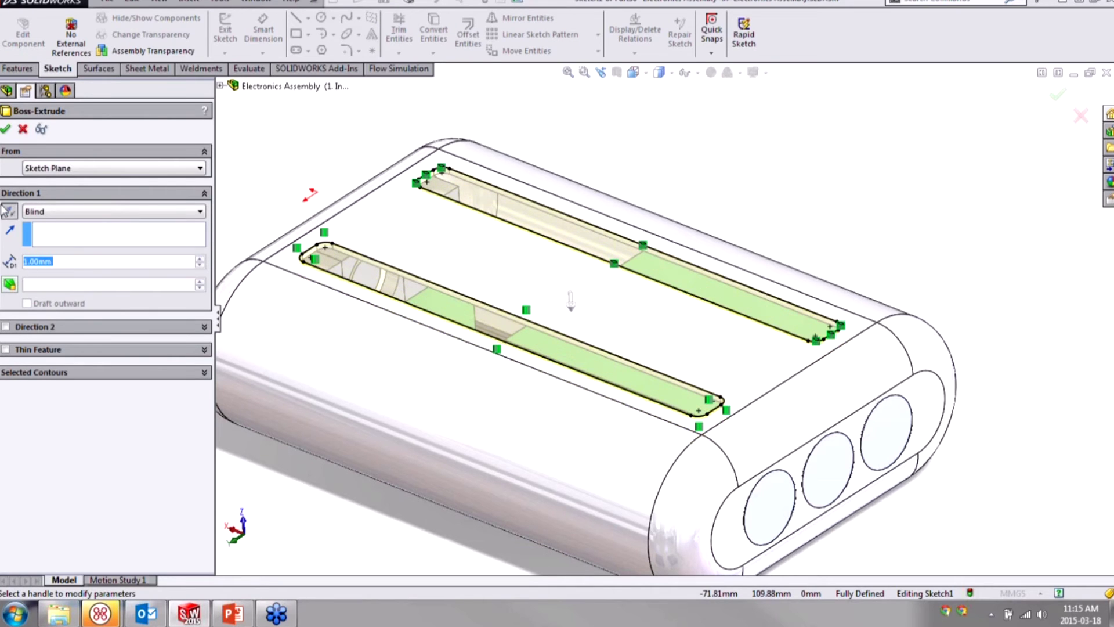
pyautogui.click(6, 130)
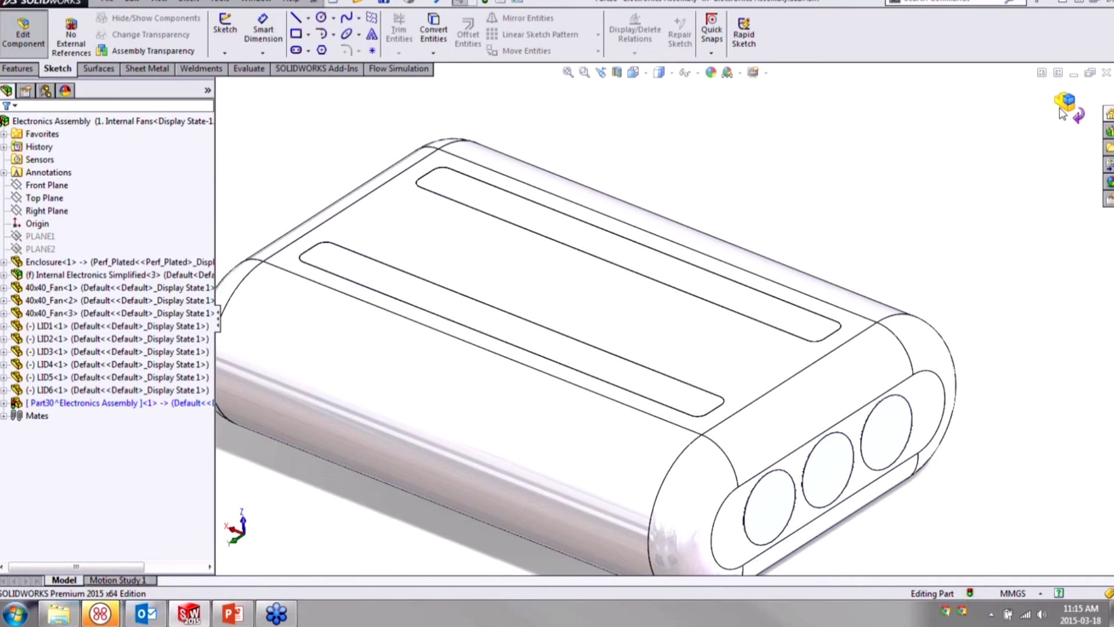
pyautogui.click(1069, 104)
pyautogui.click(106, 407)
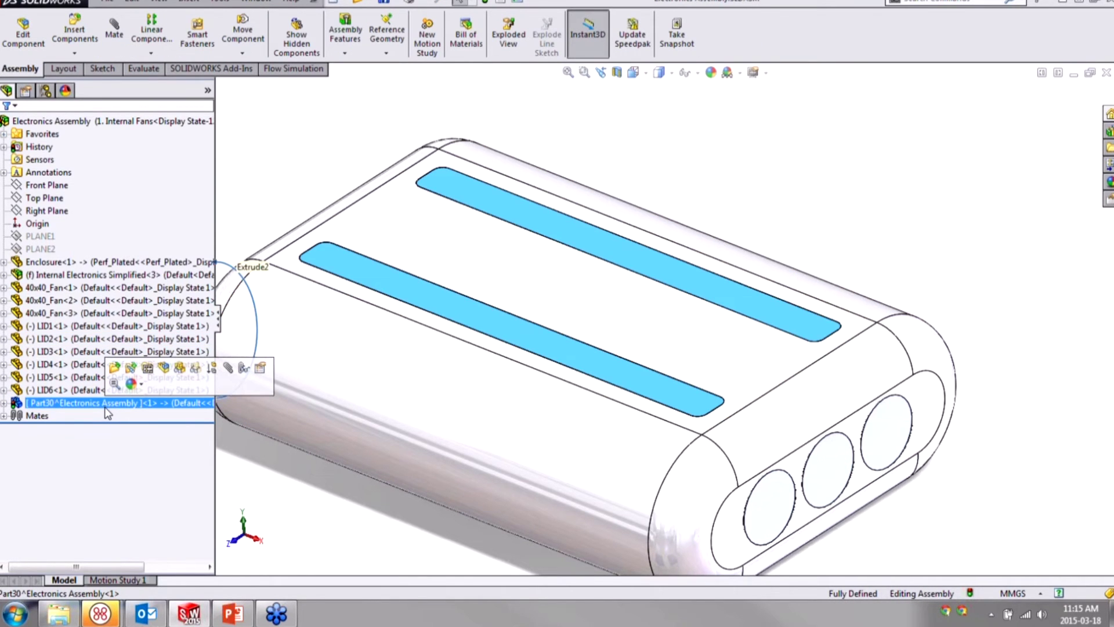
pyautogui.press('Escape')
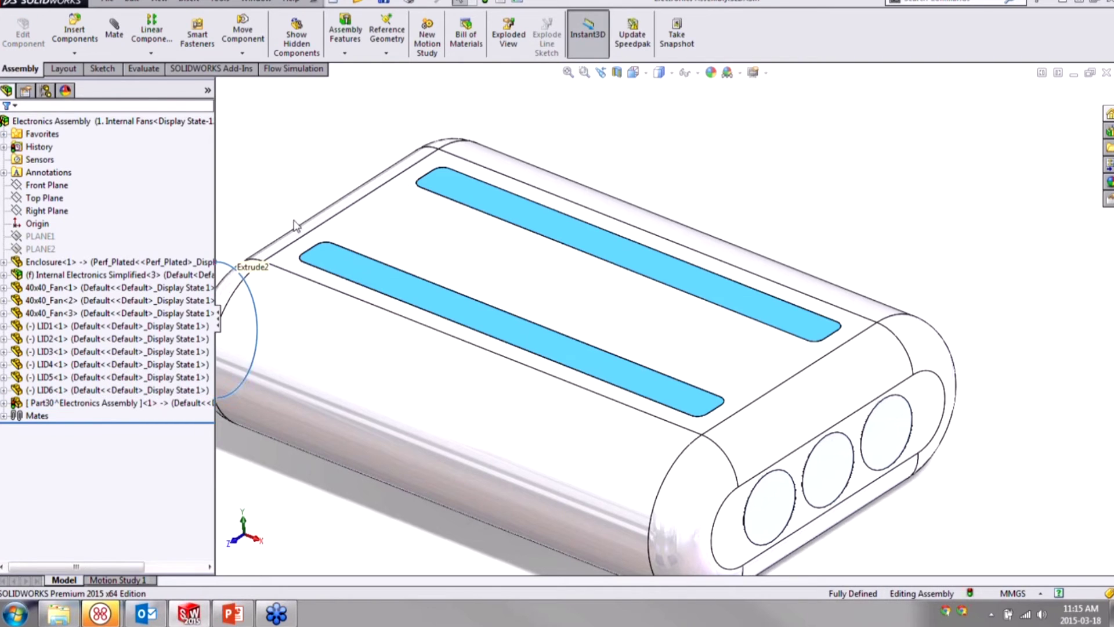
pyautogui.moveTo(299, 235); pyautogui.dragTo(561, 282, button='middle')
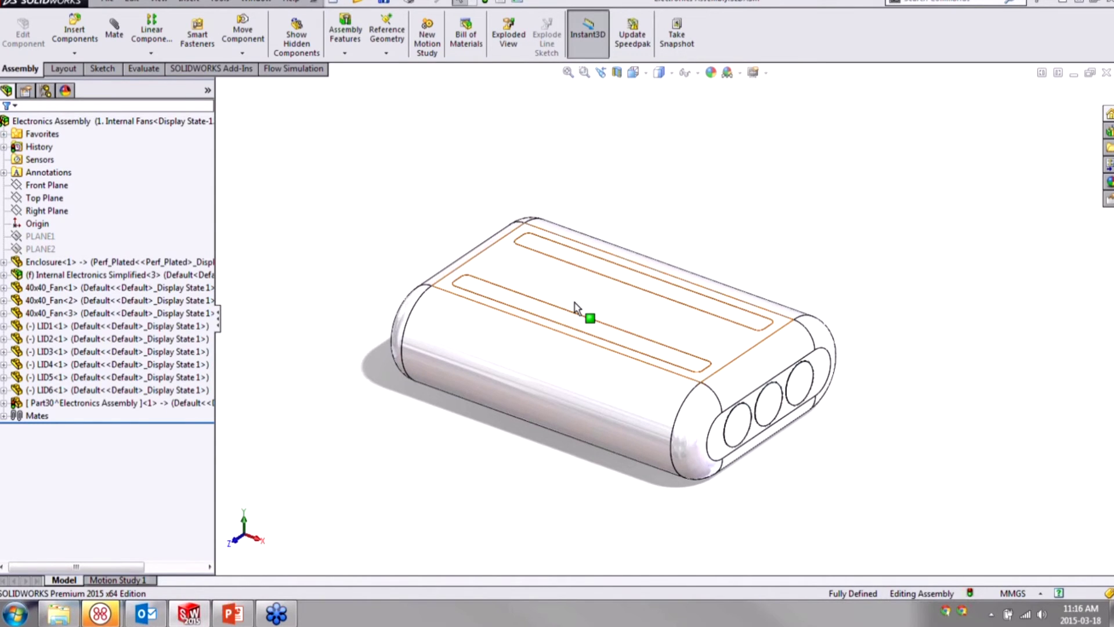
# Step: Make the Enclosure transparent so the internal electronics and all the lids can be seen
pyautogui.click(293, 68)
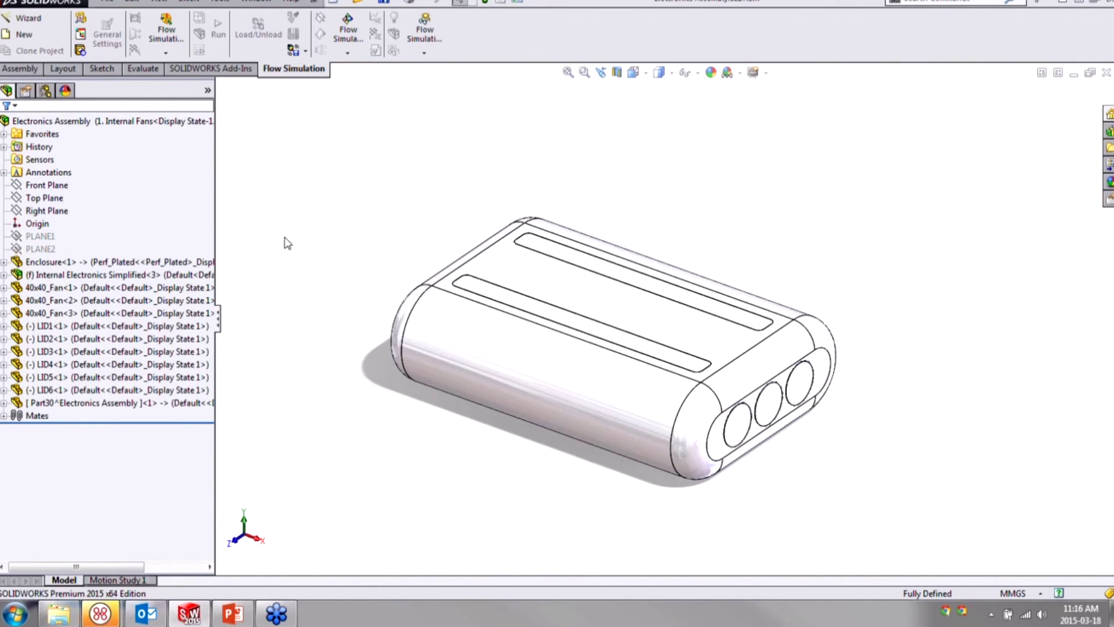
pyautogui.click(160, 261)
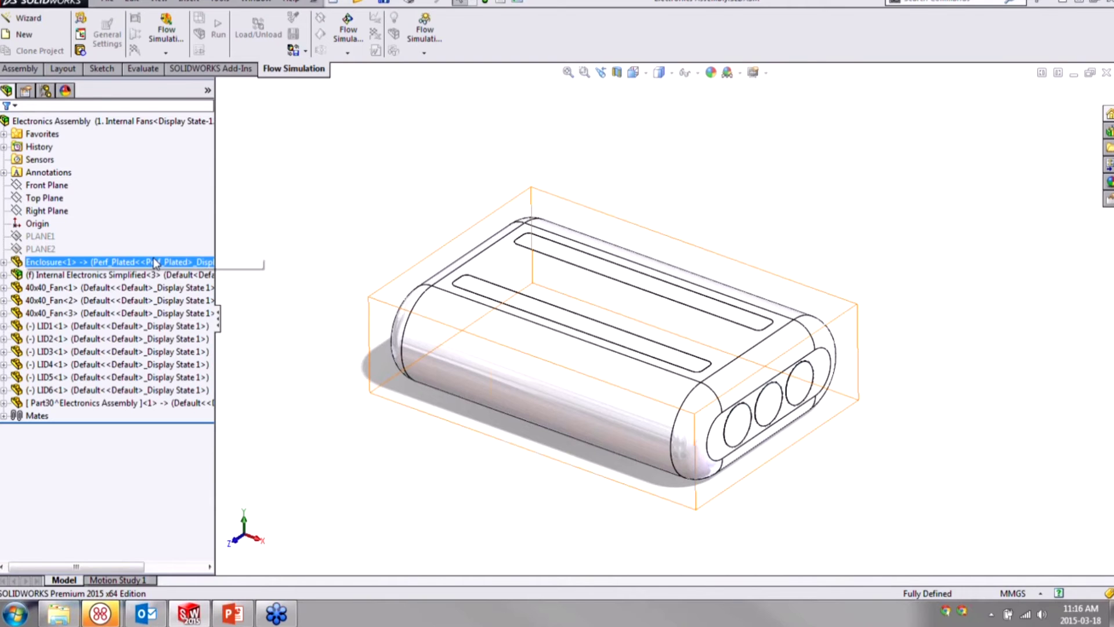
pyautogui.click(222, 224)
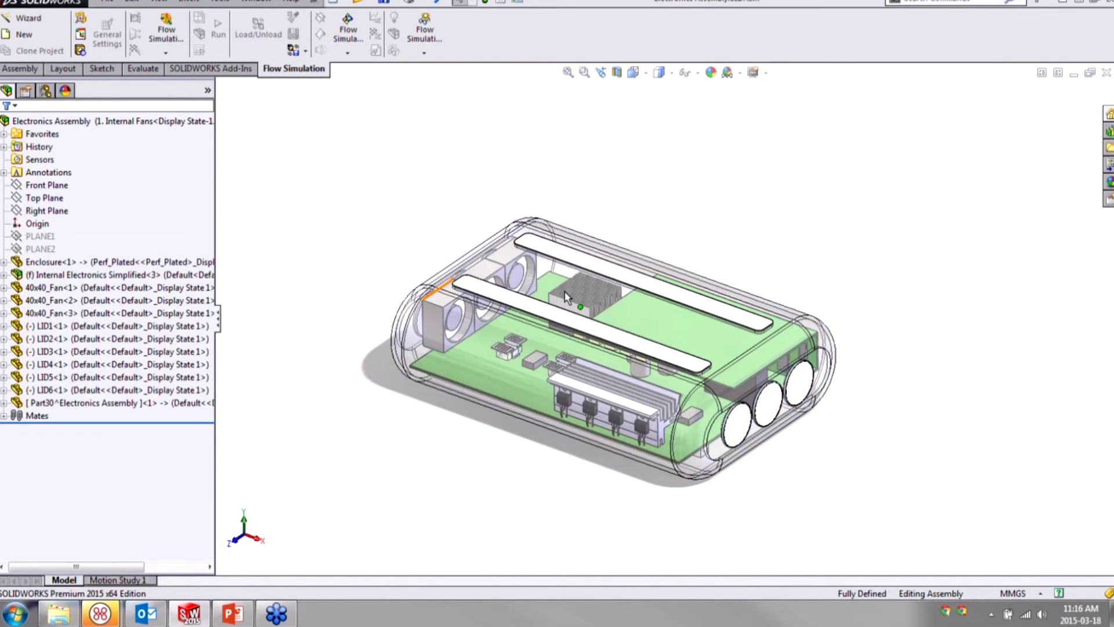
pyautogui.scroll(-2, 638, 402)
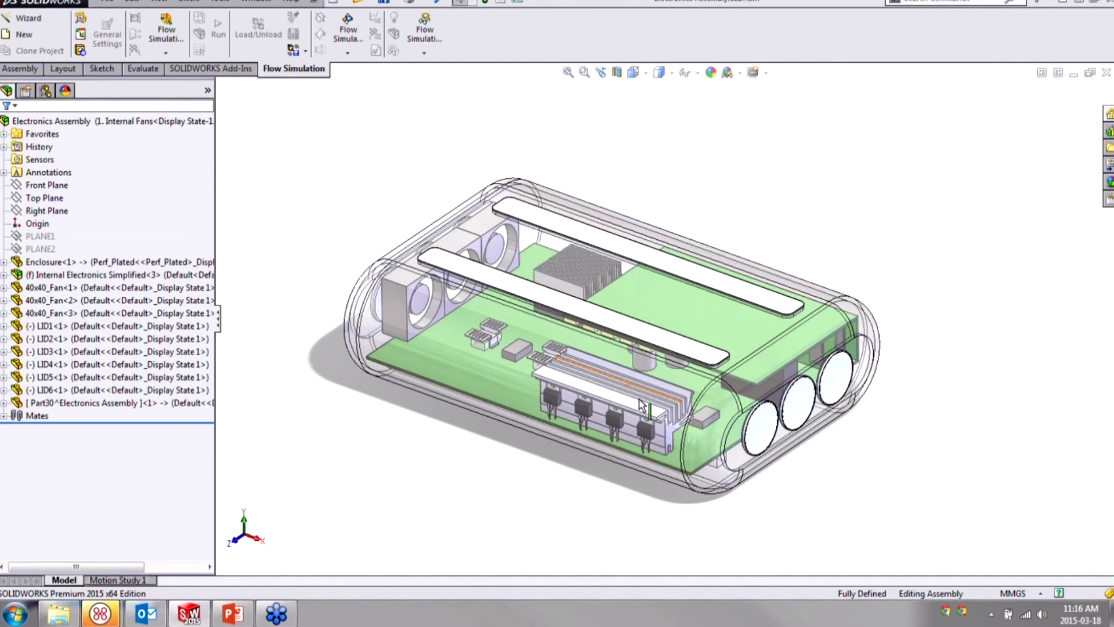
pyautogui.scroll(4, 641, 405)
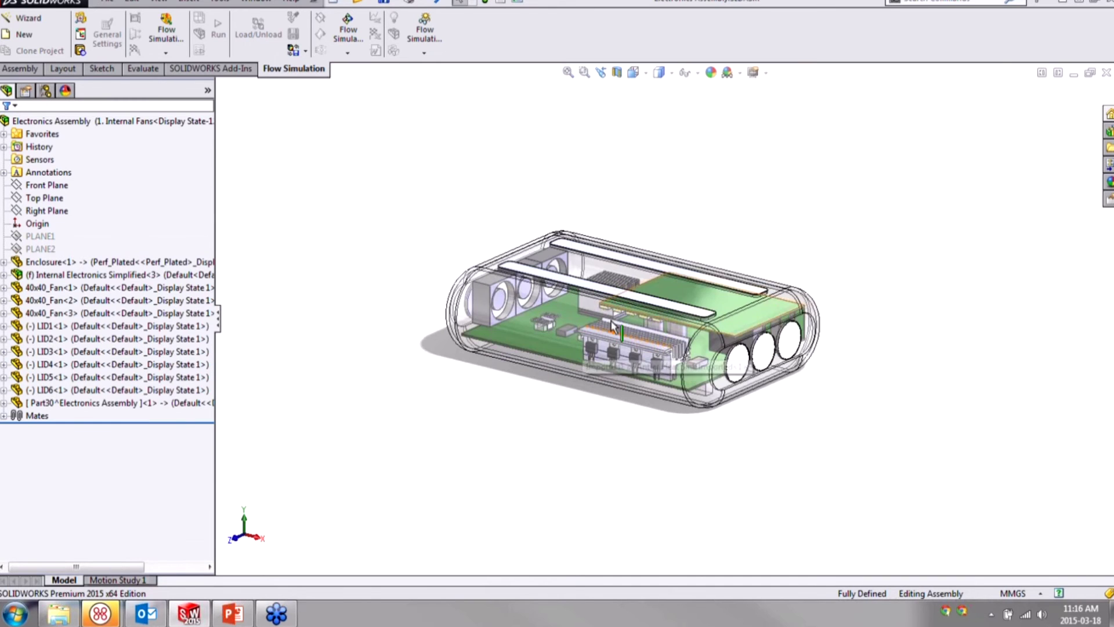
# Step: Set the diameter of the Enclosure's Cut-Extrude11 round end-face opening to 38 mm and rebuild
pyautogui.click(4, 134)
pyautogui.click(52, 159)
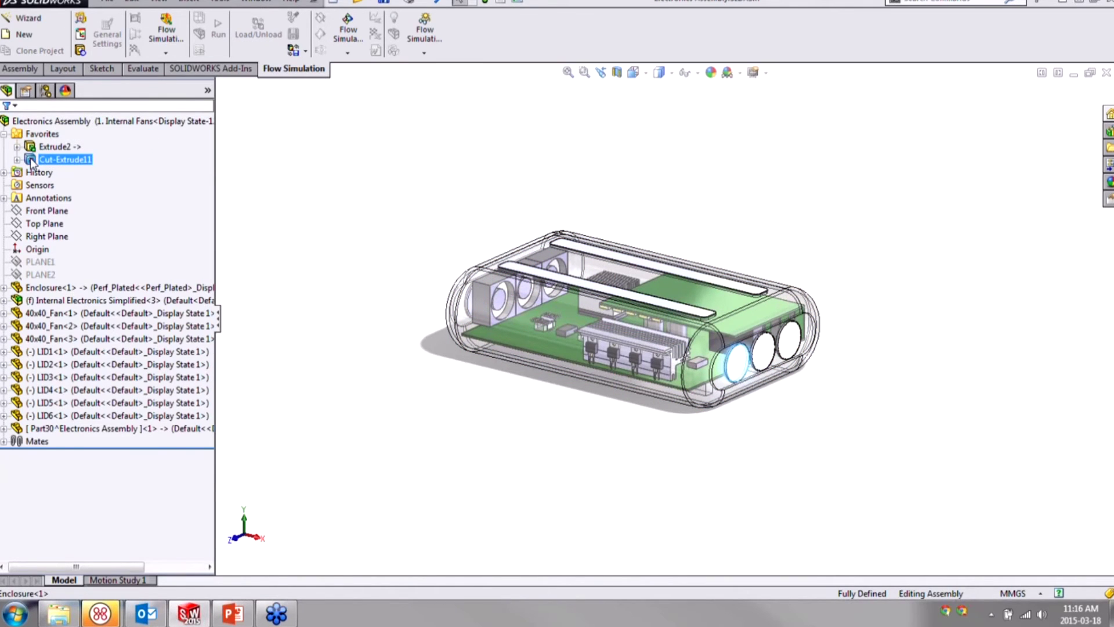
pyautogui.doubleClick(32, 163)
pyautogui.doubleClick(705, 434)
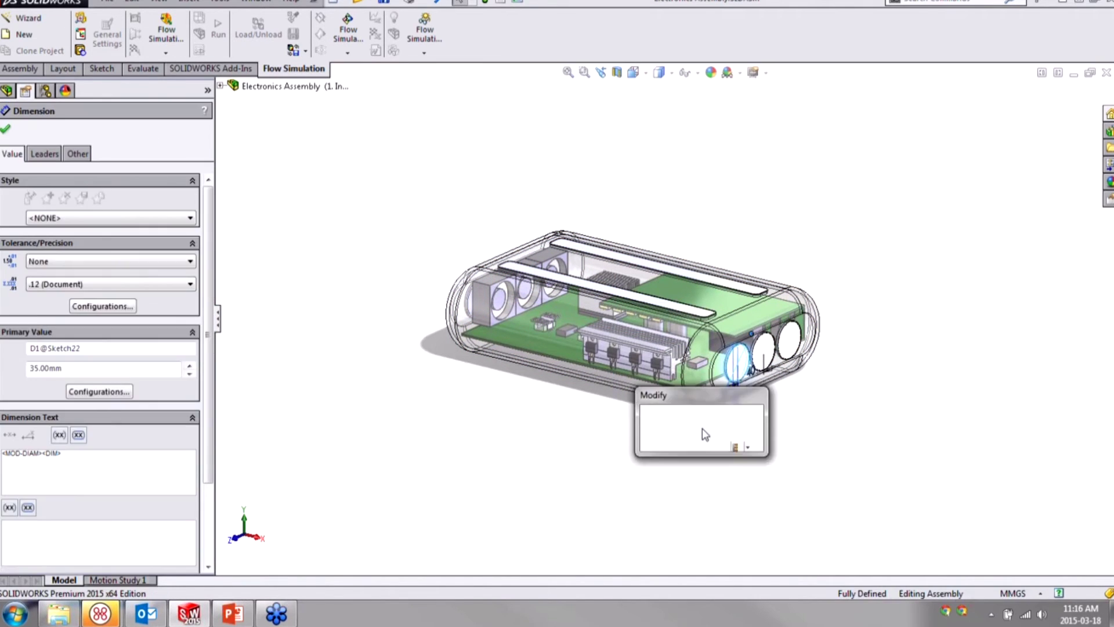
pyautogui.click(768, 444)
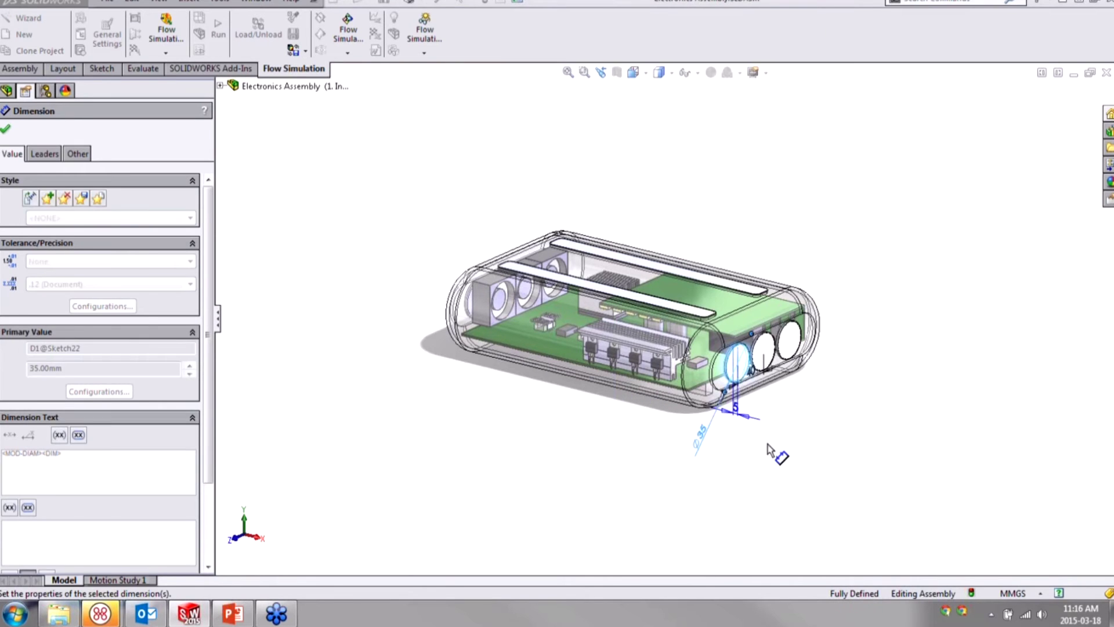
pyautogui.click(767, 446)
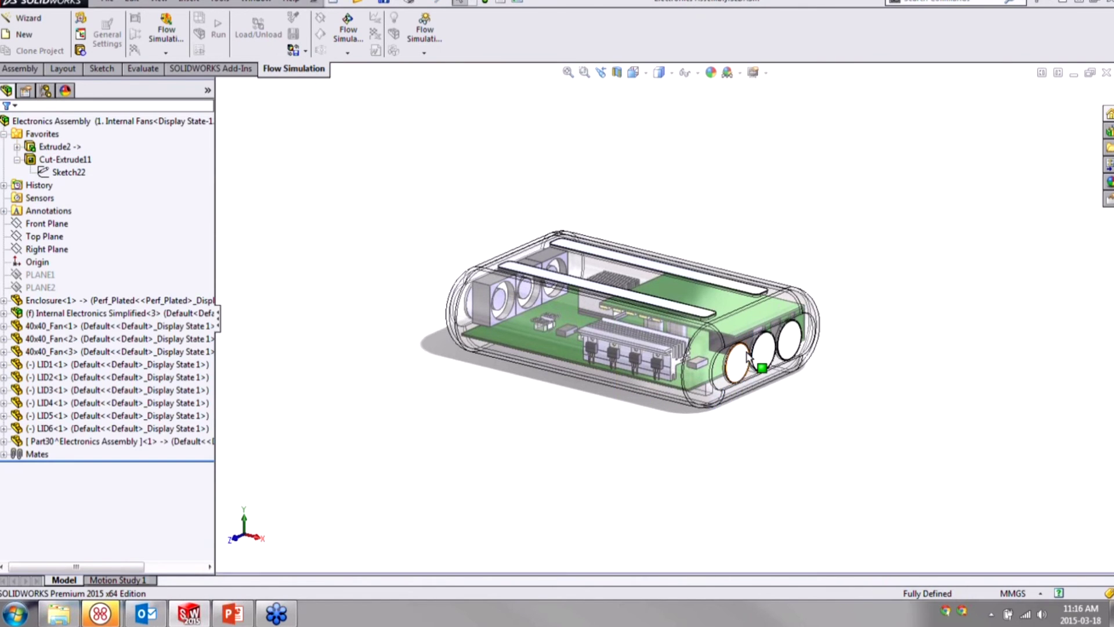
# Step: Examine the fit of the lids in the enlarged openings and restore the Cut-Extrude11 hole diameter to 35 mm
pyautogui.scroll(6, 748, 355)
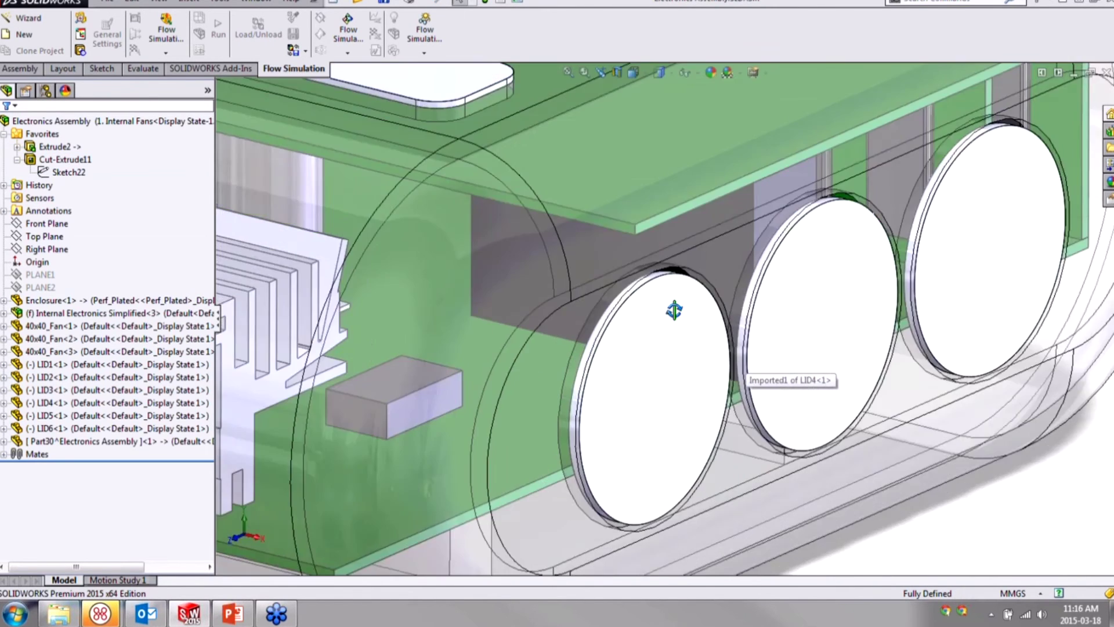
pyautogui.moveTo(673, 311); pyautogui.dragTo(630, 277, button='middle')
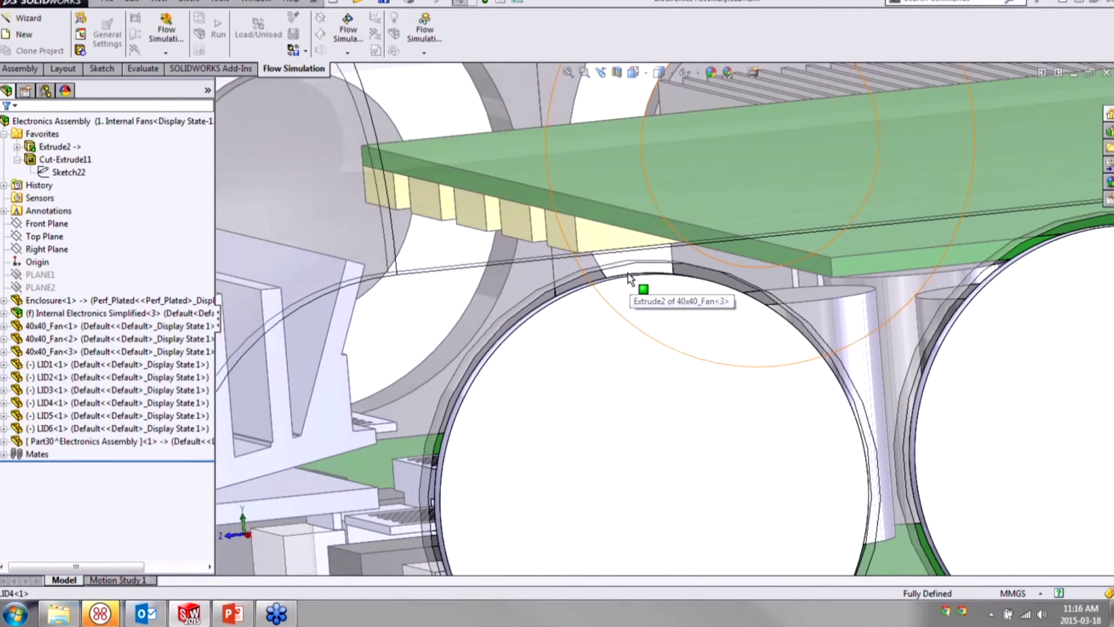
pyautogui.scroll(-7, 628, 274)
pyautogui.moveTo(628, 274); pyautogui.dragTo(644, 328, button='middle')
pyautogui.click(64, 159)
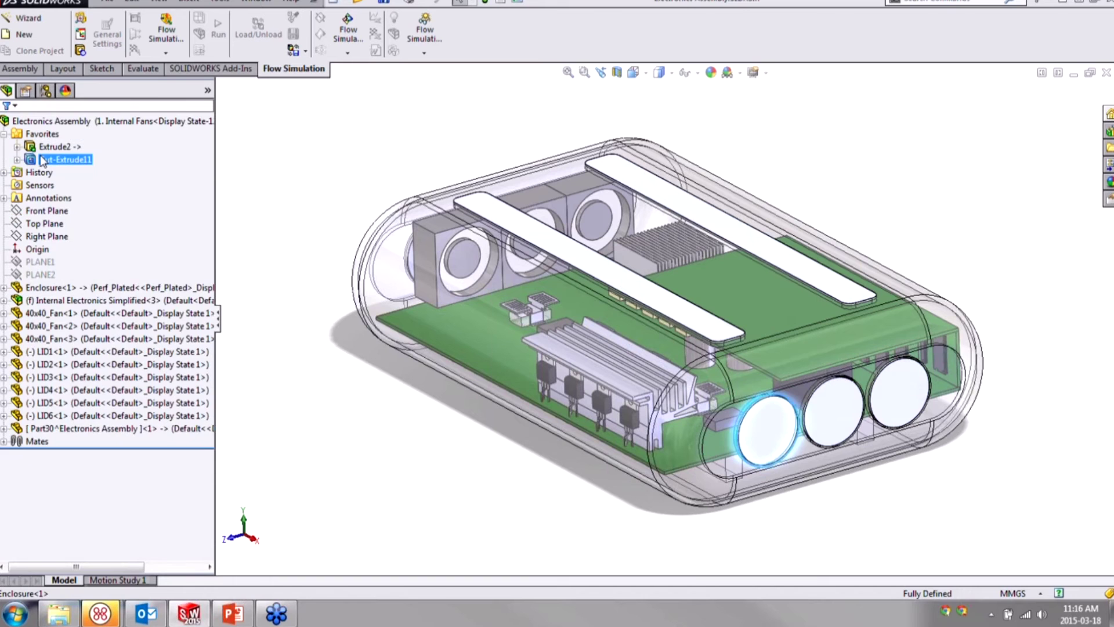
pyautogui.doubleClick(680, 572)
pyautogui.write('35')
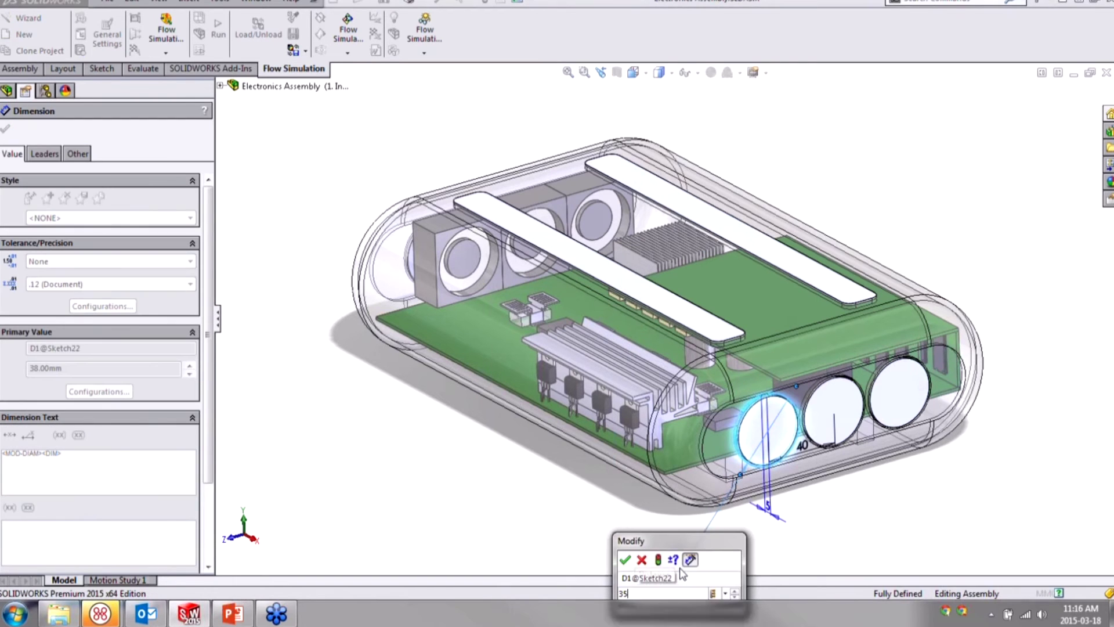
pyautogui.press('Return')
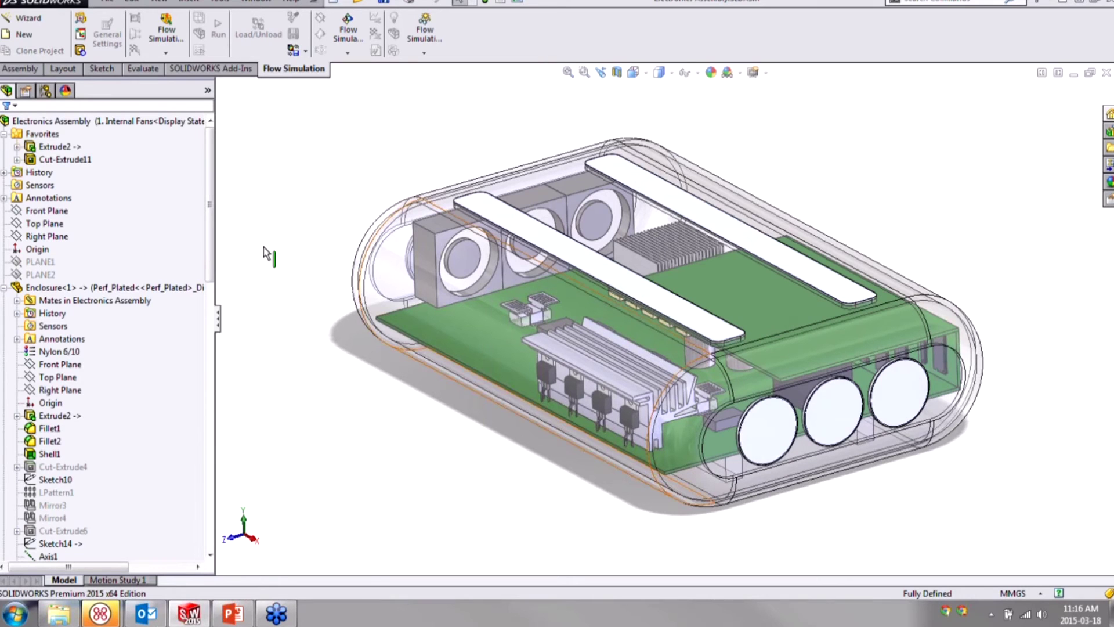
# Step: Set the Enclosure's Extrude2 length to 320 mm and rebuild the assembly
pyautogui.click(49, 158)
pyautogui.click(49, 147)
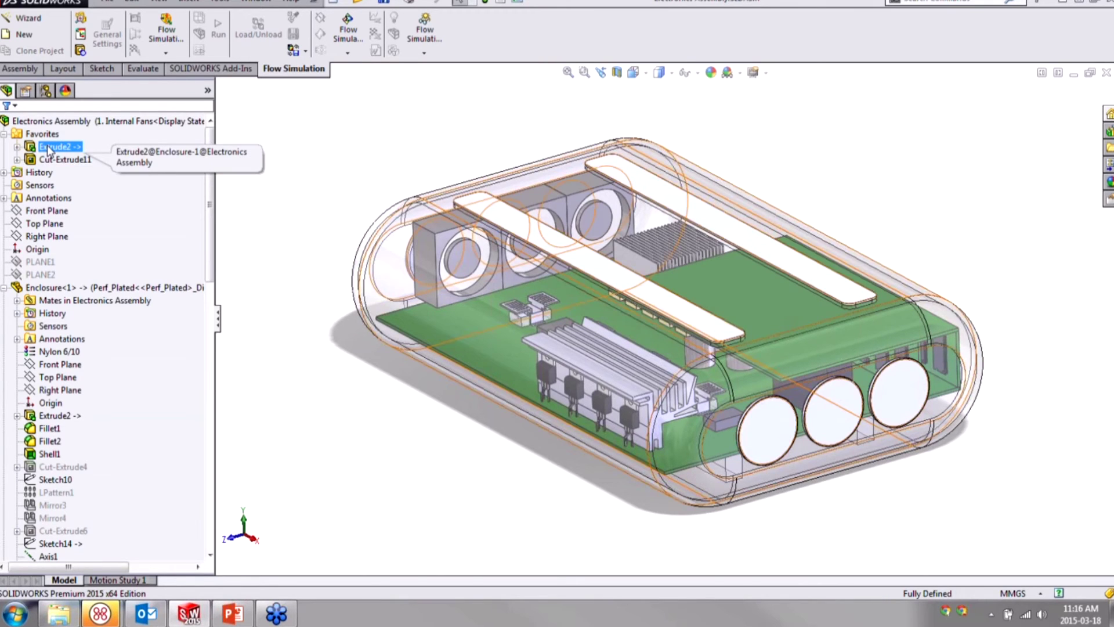
pyautogui.doubleClick(49, 149)
pyautogui.moveTo(806, 224); pyautogui.dragTo(804, 195, button='middle')
pyautogui.scroll(3, 804, 195)
pyautogui.moveTo(712, 269); pyautogui.dragTo(717, 209)
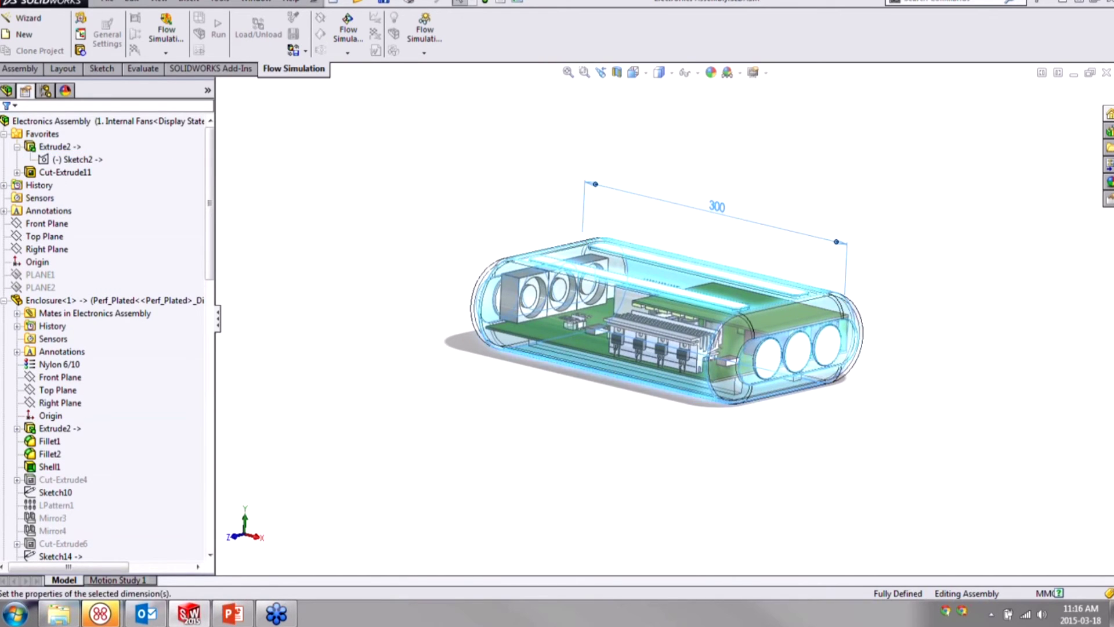
pyautogui.doubleClick(717, 209)
pyautogui.write('330')
pyautogui.press('Return')
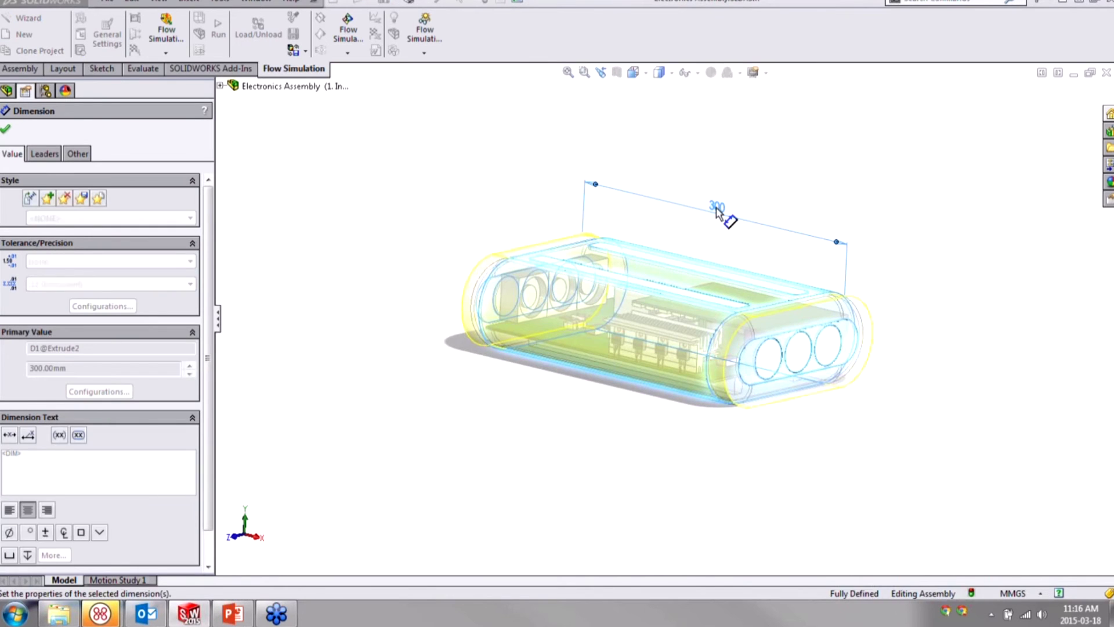
pyautogui.click(858, 463)
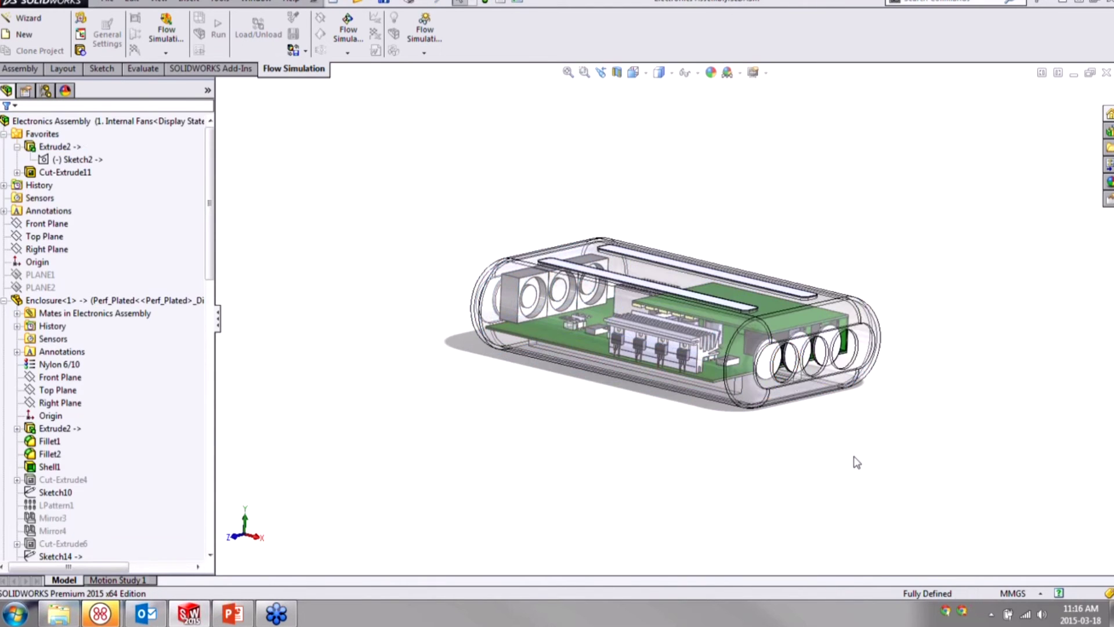
# Step: Inspect the lids against the lengthened Enclosure's end face, and restore the Extrude2 length to 300 mm
pyautogui.scroll(-5, 777, 362)
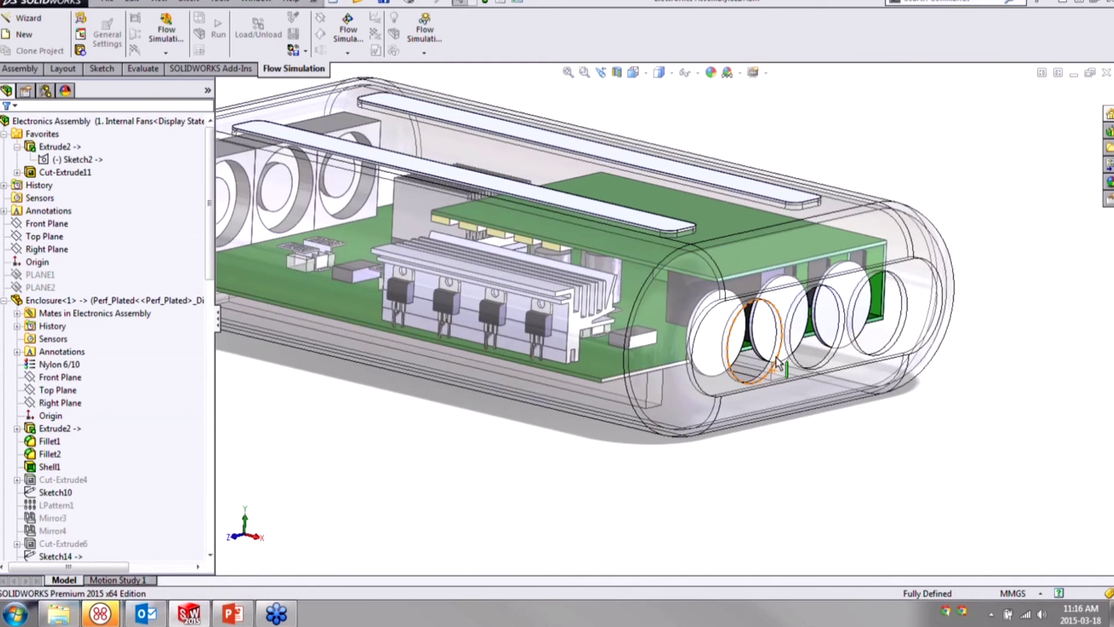
pyautogui.scroll(-5, 778, 363)
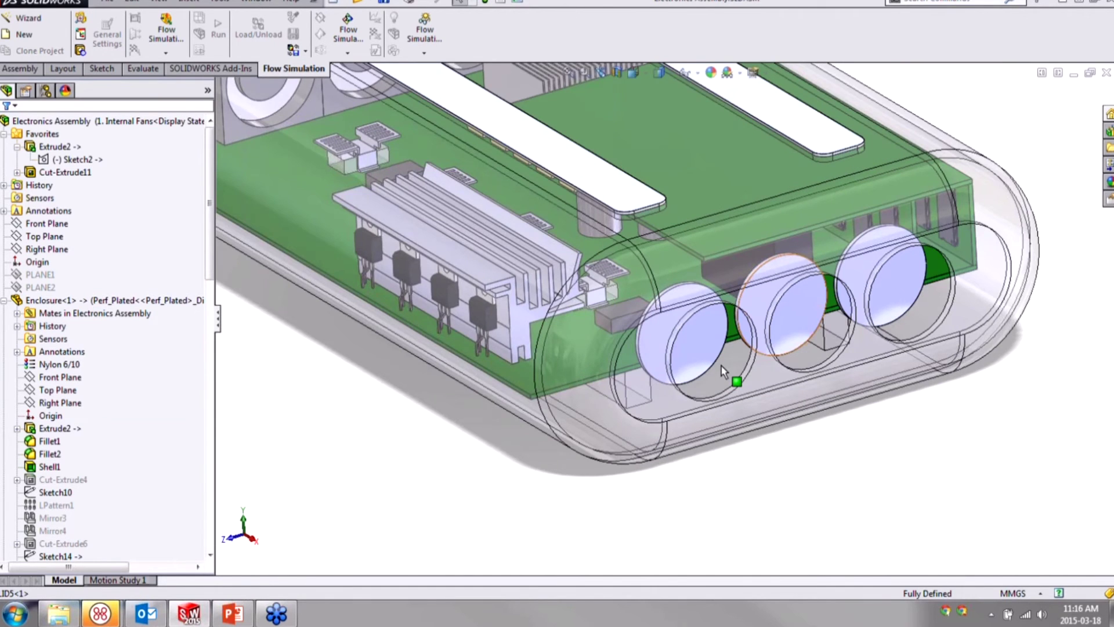
pyautogui.scroll(8, 722, 366)
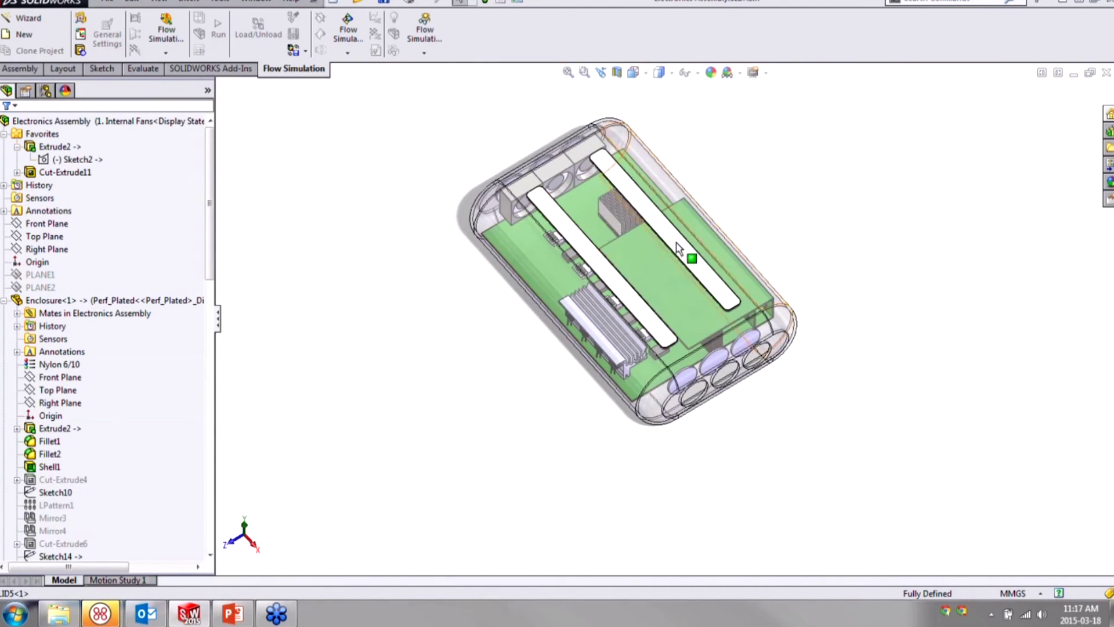
pyautogui.moveTo(656, 275); pyautogui.dragTo(591, 275, button='middle')
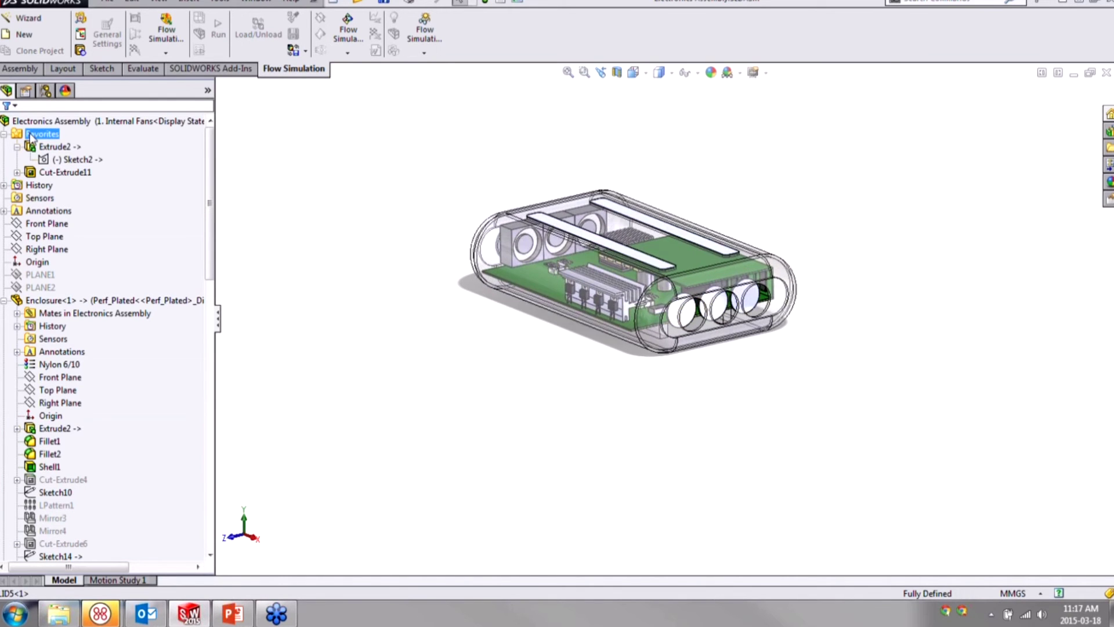
pyautogui.scroll(-4, 555, 235)
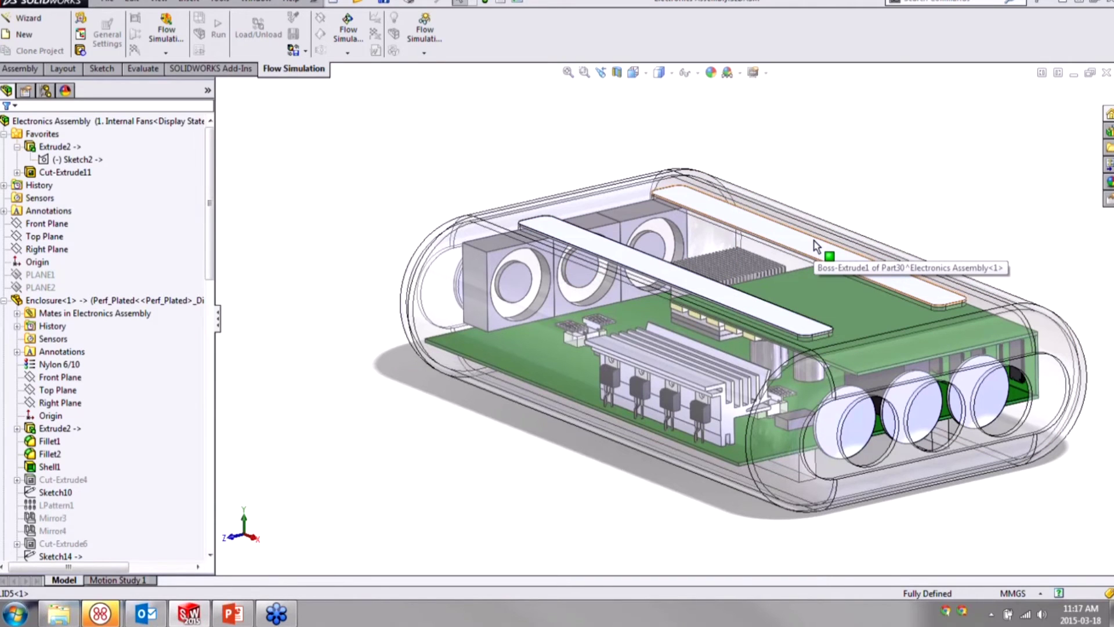
pyautogui.click(79, 160)
pyautogui.click(58, 146)
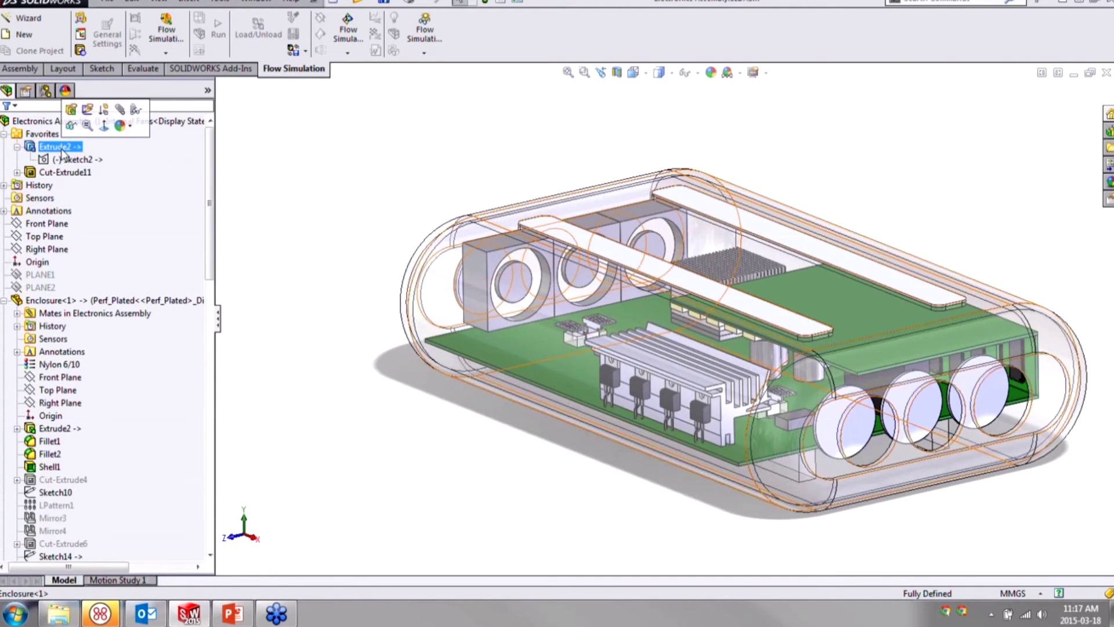
pyautogui.doubleClick(840, 137)
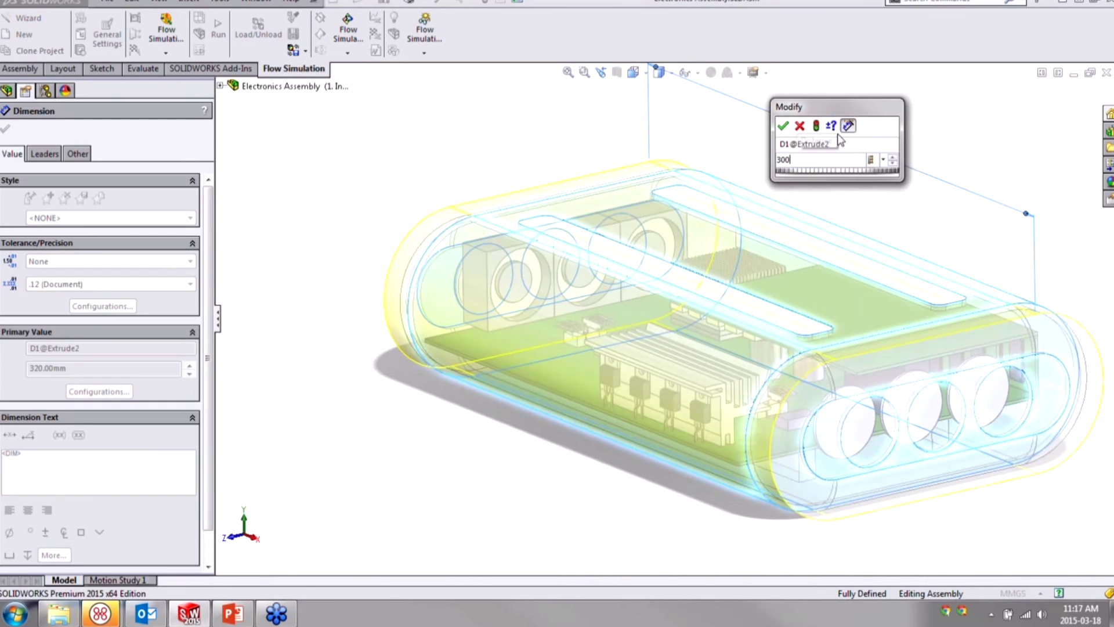
pyautogui.press('Return')
pyautogui.press('Escape')
pyautogui.click(428, 179)
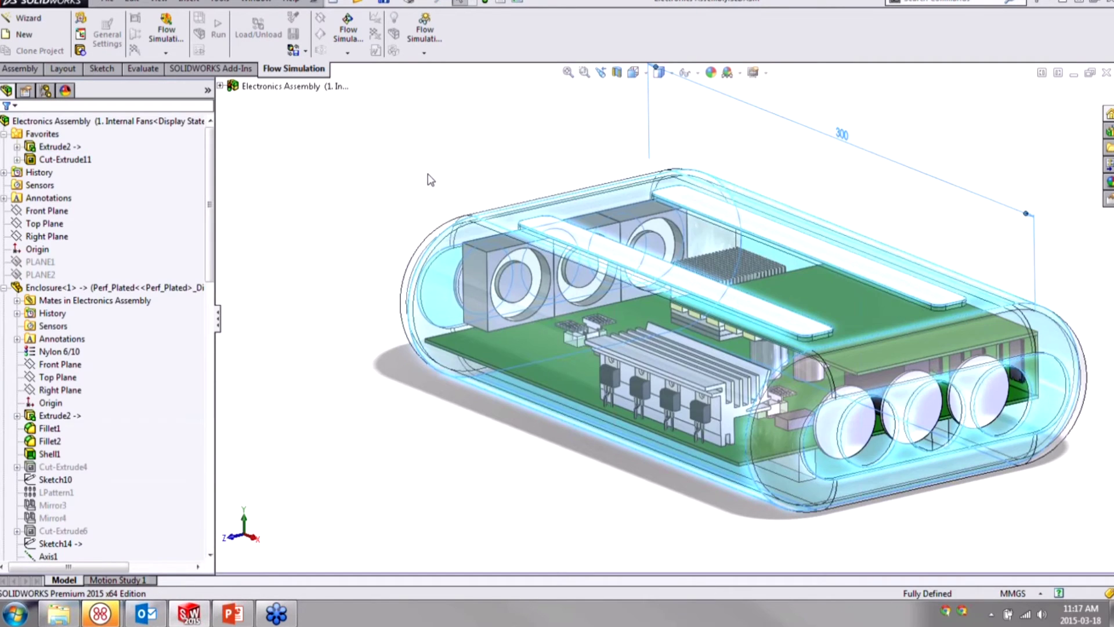
# Step: Move the under-constrained LID3 sideways off its round opening on the fan-side end face of the Enclosure
pyautogui.moveTo(445, 299)
pyautogui.mouseDown(button='middle')
pyautogui.moveTo(433, 321)
pyautogui.moveTo(505, 254)
pyautogui.moveTo(574, 263)
pyautogui.moveTo(676, 391)
pyautogui.moveTo(655, 378)
pyautogui.moveTo(554, 387)
pyautogui.mouseUp(button='middle')
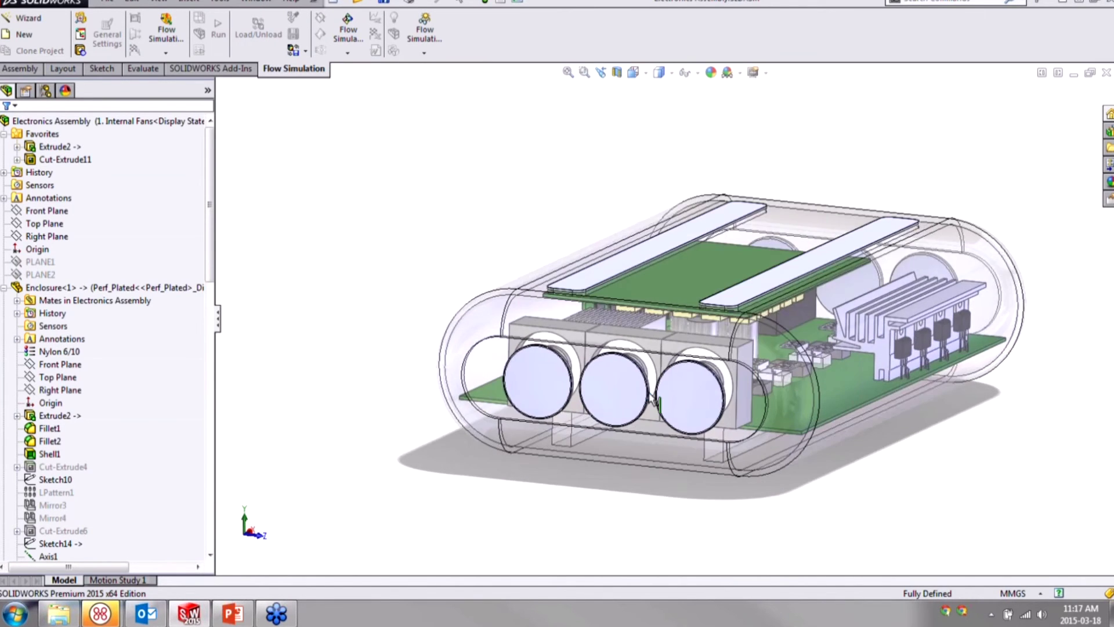
pyautogui.scroll(-3, 554, 387)
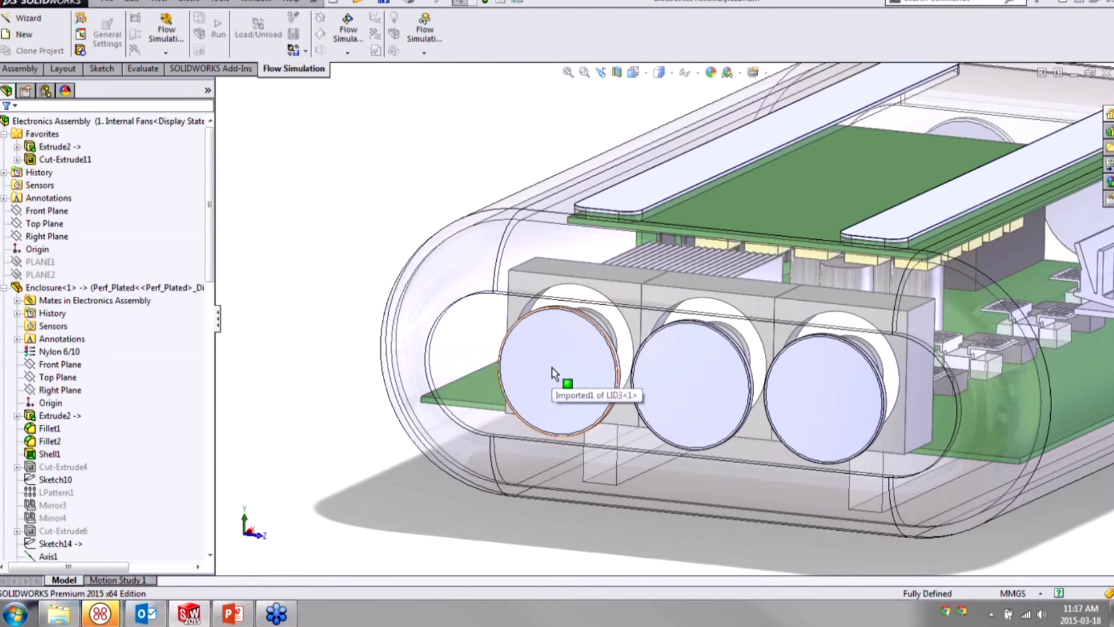
pyautogui.click(552, 374)
pyautogui.moveTo(551, 367); pyautogui.dragTo(546, 370)
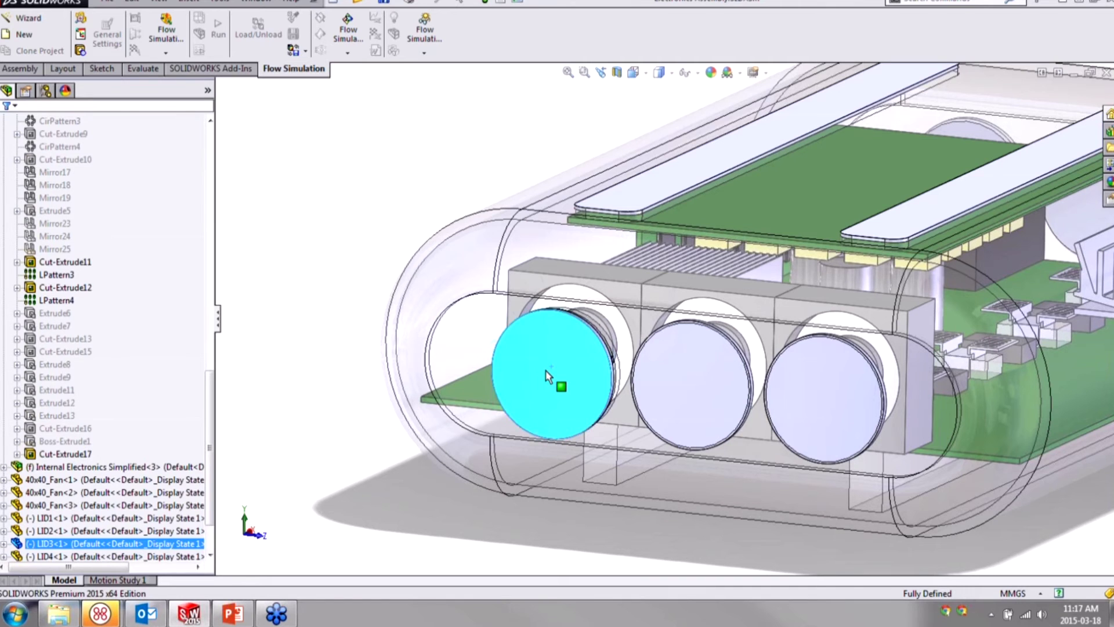
pyautogui.scroll(-5, 557, 378)
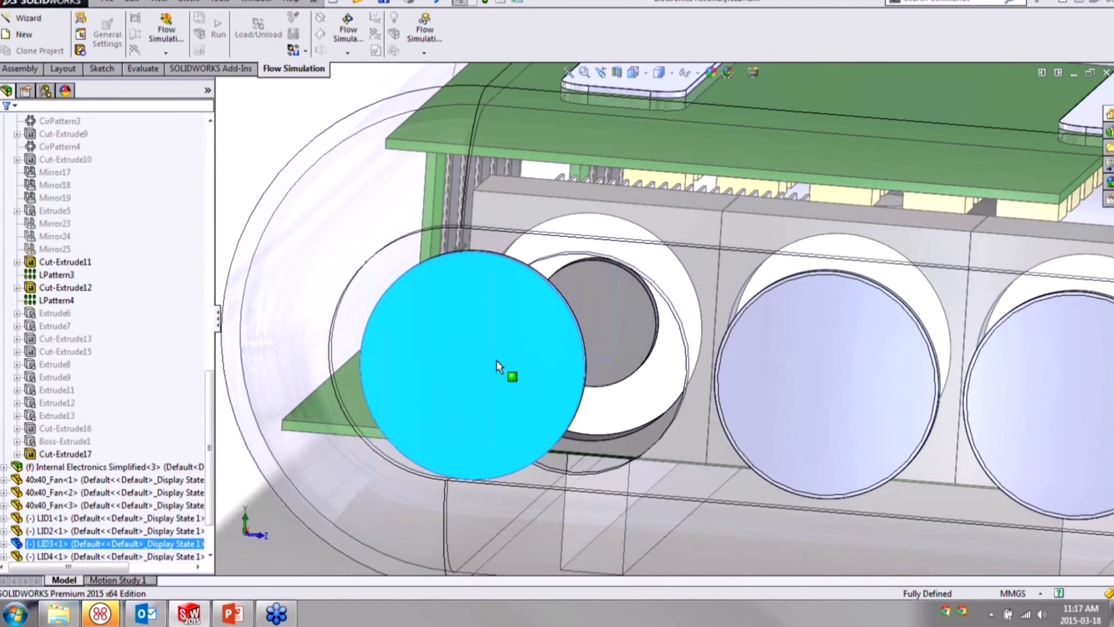
pyautogui.moveTo(609, 372); pyautogui.dragTo(493, 416, button='middle')
pyautogui.scroll(8, 558, 388)
pyautogui.moveTo(724, 348); pyautogui.dragTo(651, 400, button='middle')
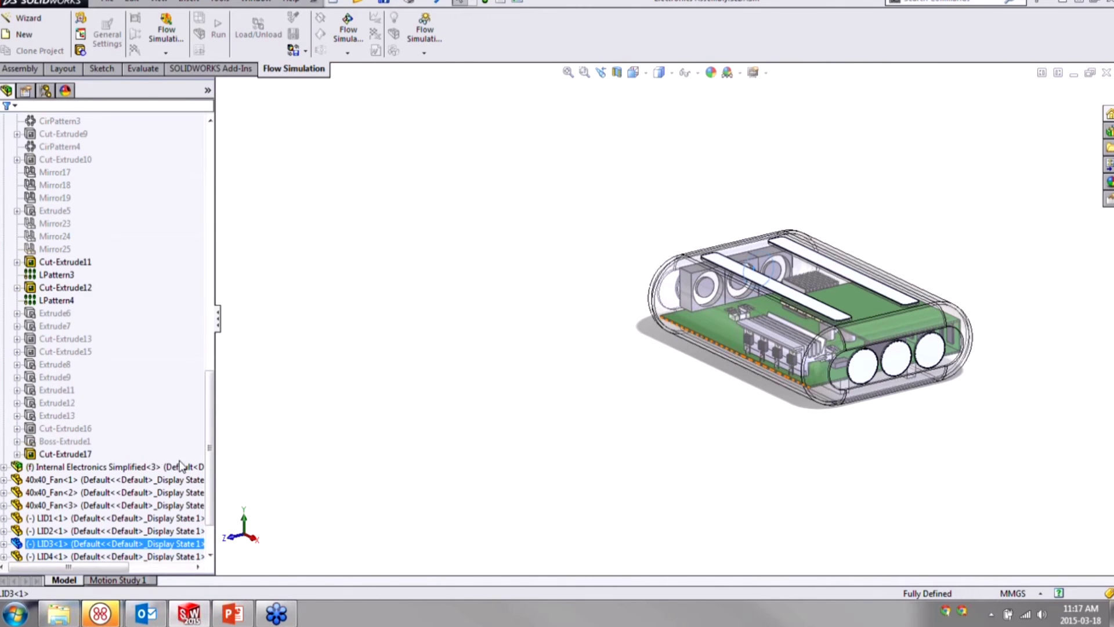
# Step: Collapse all expanded items in the assembly's feature tree, including the Favorites folder
pyautogui.moveTo(207, 476); pyautogui.dragTo(209, 232)
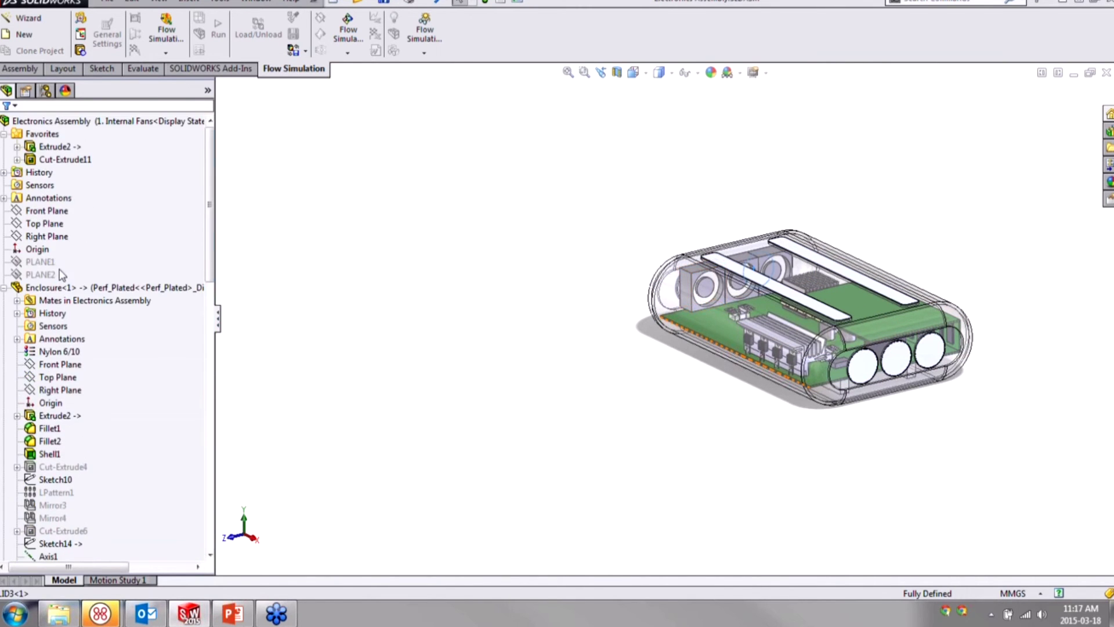
pyautogui.hotkey('shift', 'c')
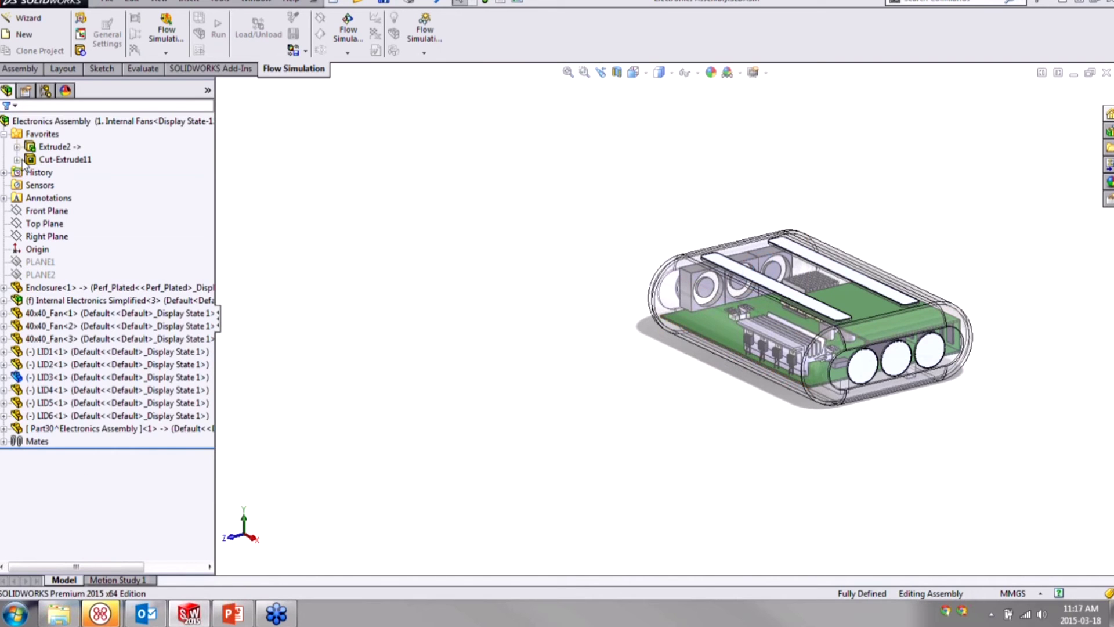
pyautogui.click(4, 134)
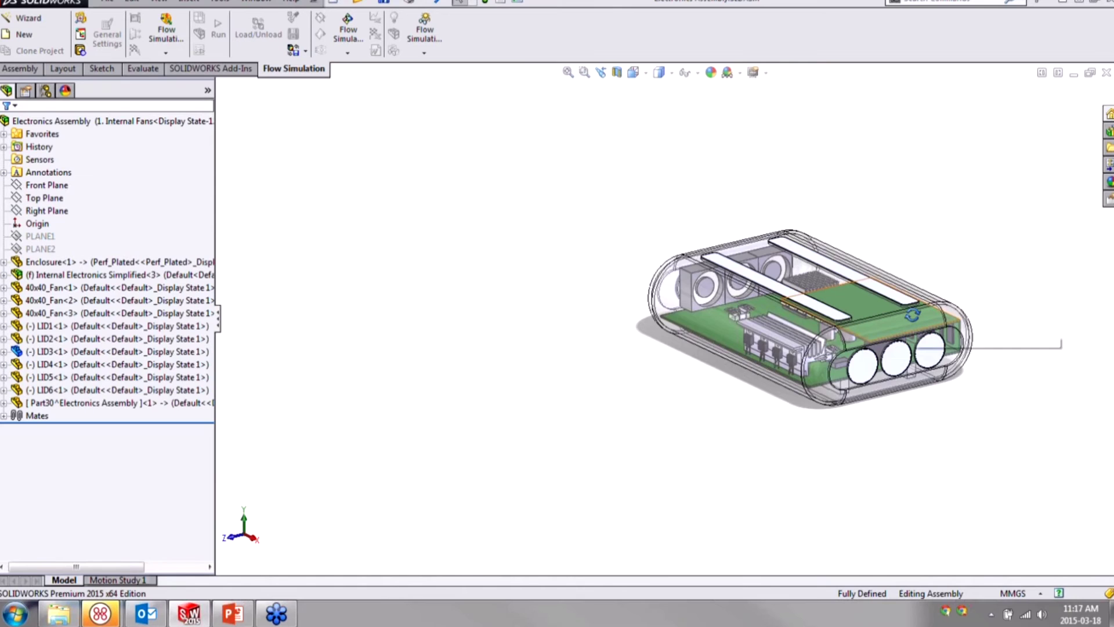
pyautogui.moveTo(909, 315); pyautogui.dragTo(921, 335, button='middle')
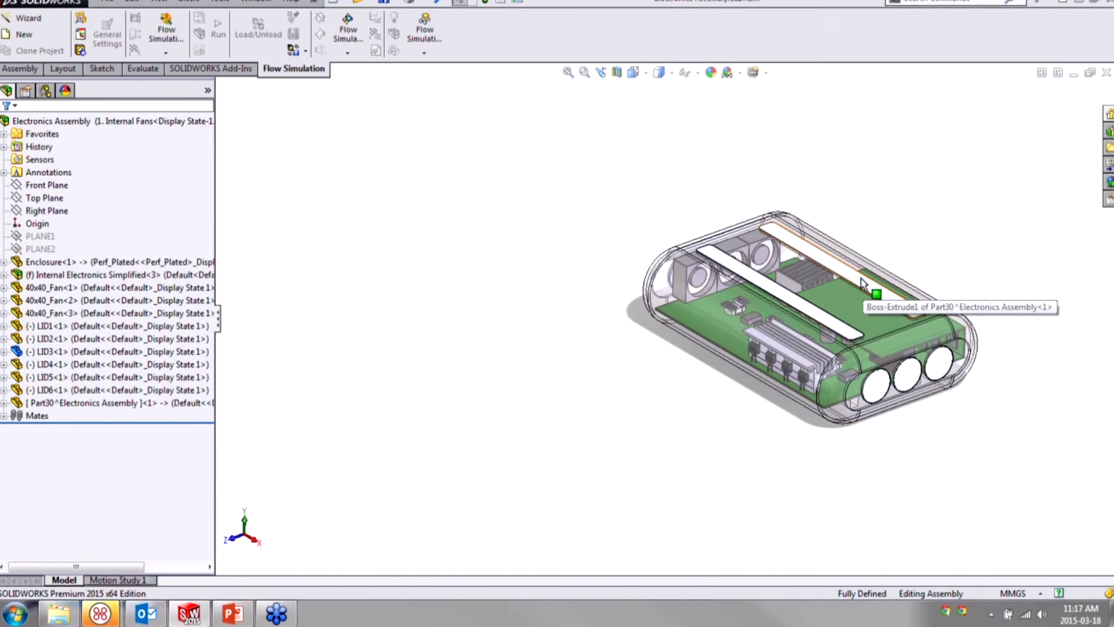
# Step: Reverse the 1 mm Boss-Extrude1 direction of Part30, the part covering the two long slots, so it extrudes outward from its sketch plane
pyautogui.click(4, 403)
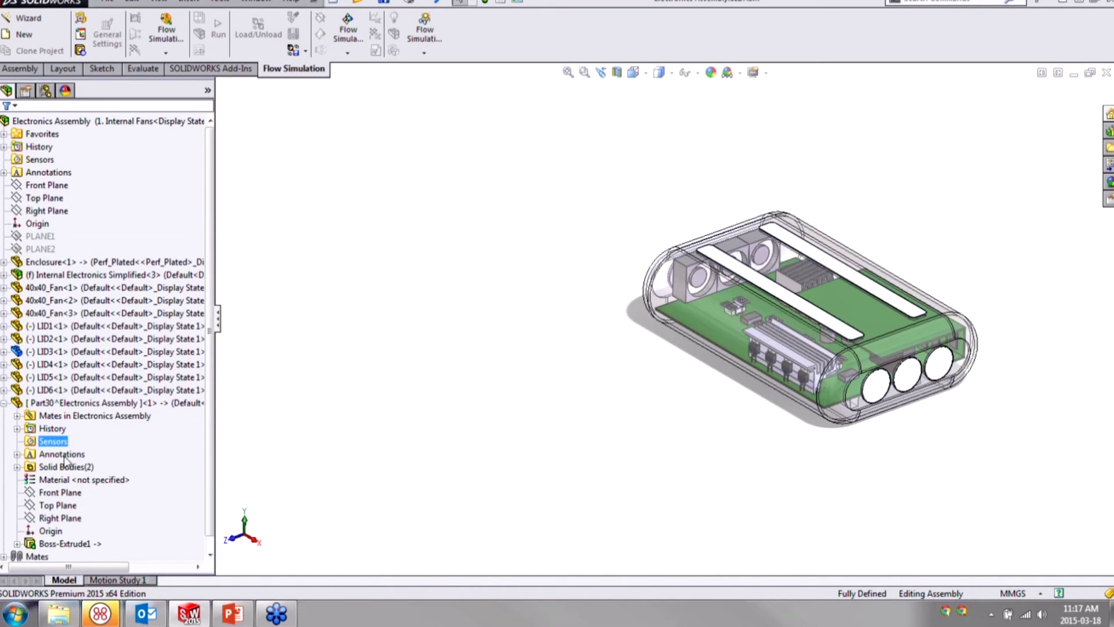
pyautogui.click(73, 543)
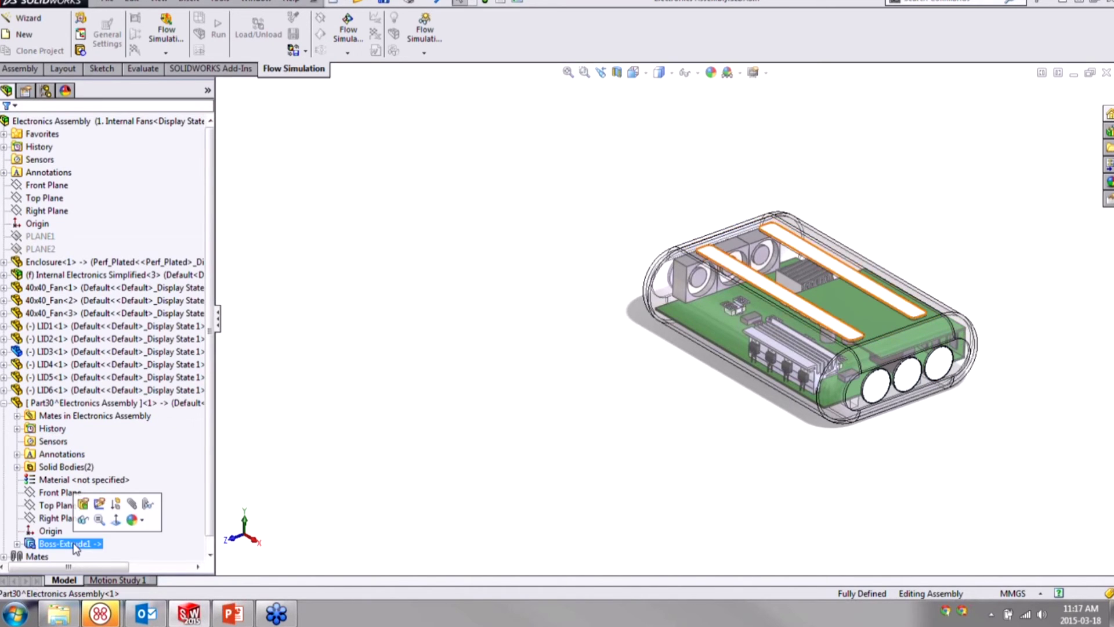
pyautogui.click(85, 504)
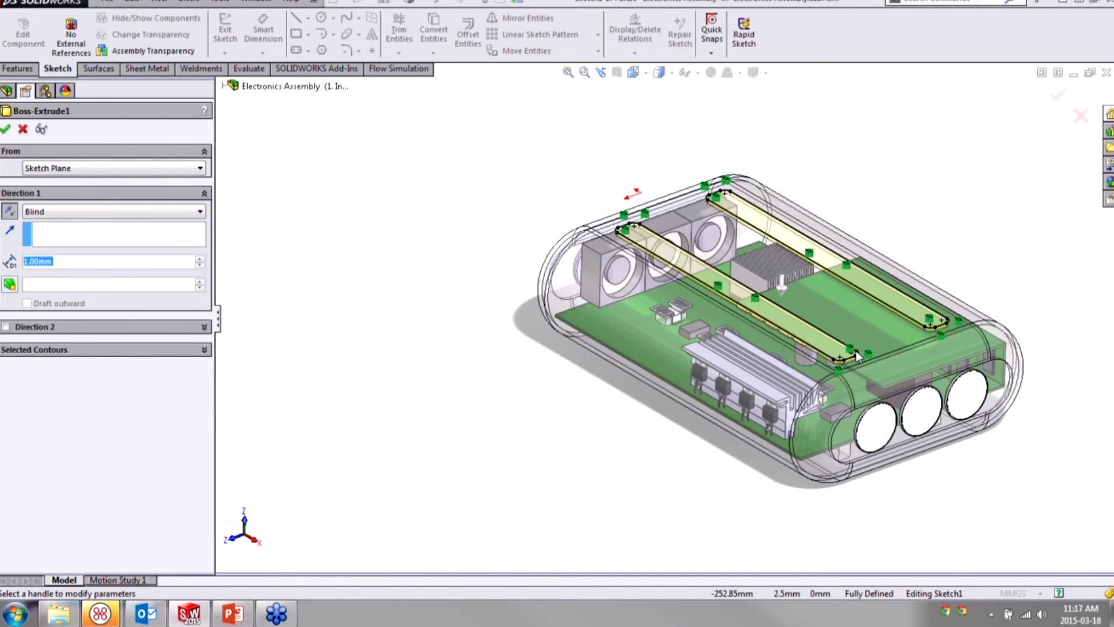
pyautogui.scroll(-8, 850, 357)
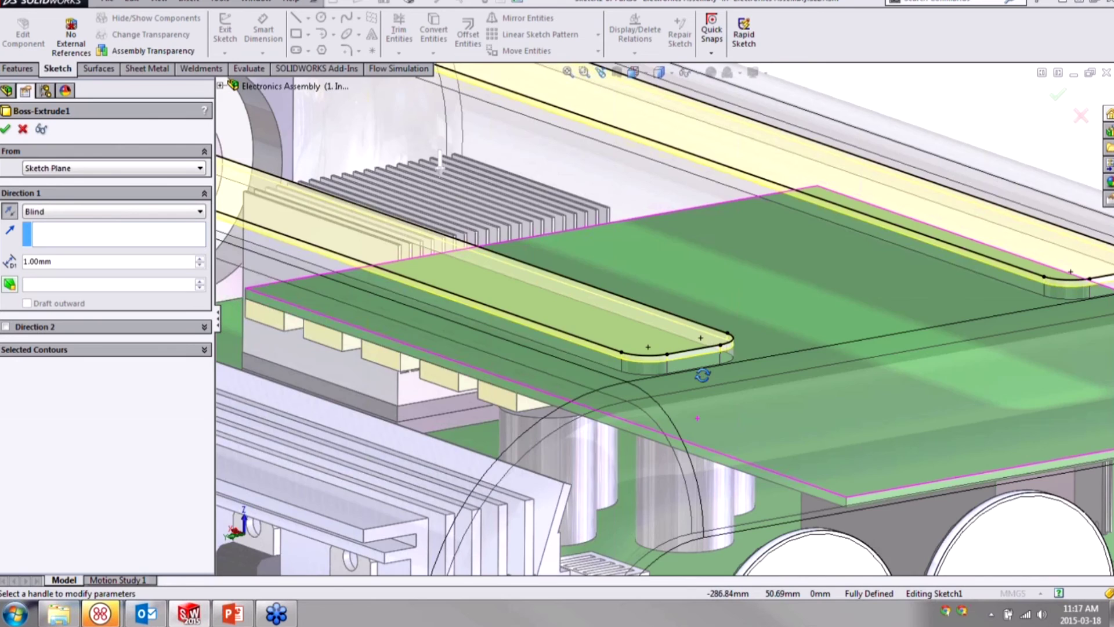
pyautogui.moveTo(464, 254); pyautogui.dragTo(489, 272, button='middle')
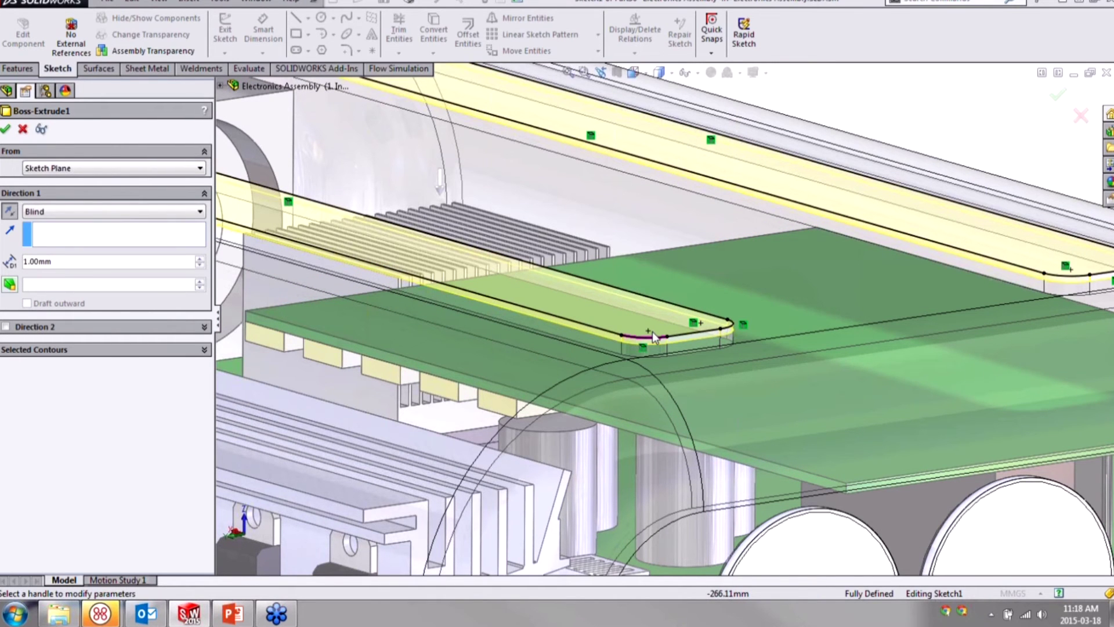
pyautogui.scroll(-5, 652, 332)
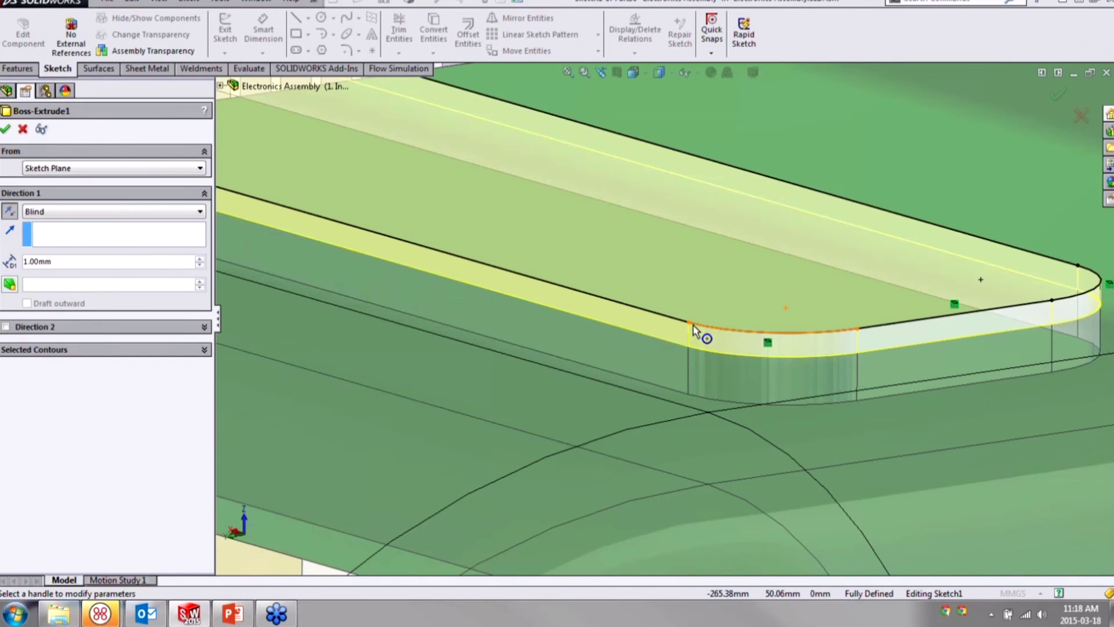
pyautogui.scroll(1, 694, 325)
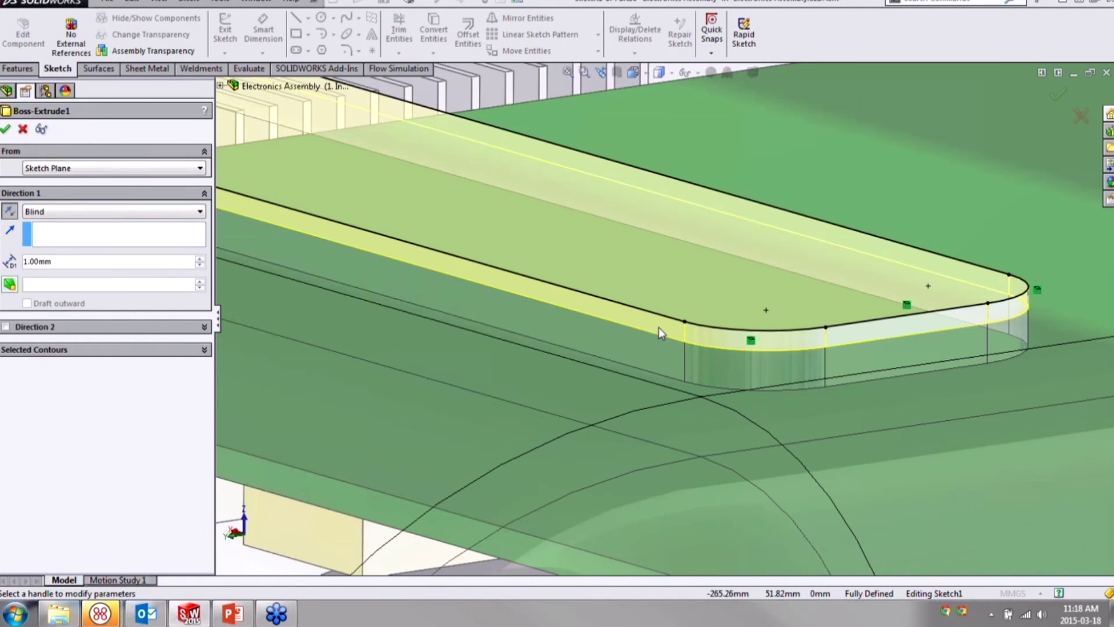
pyautogui.click(13, 215)
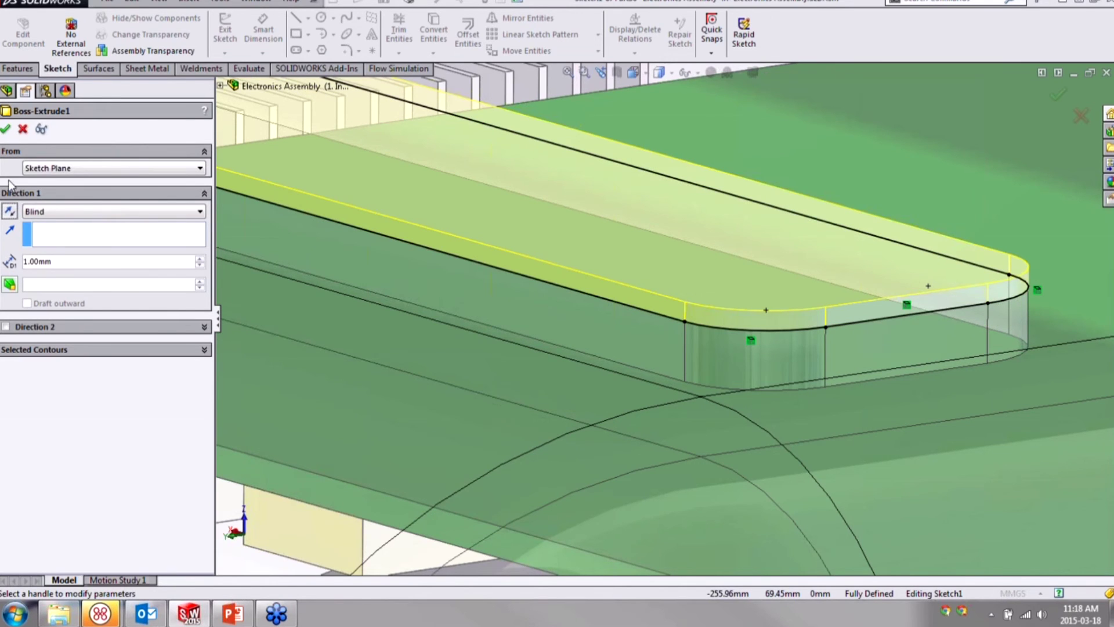
pyautogui.click(5, 129)
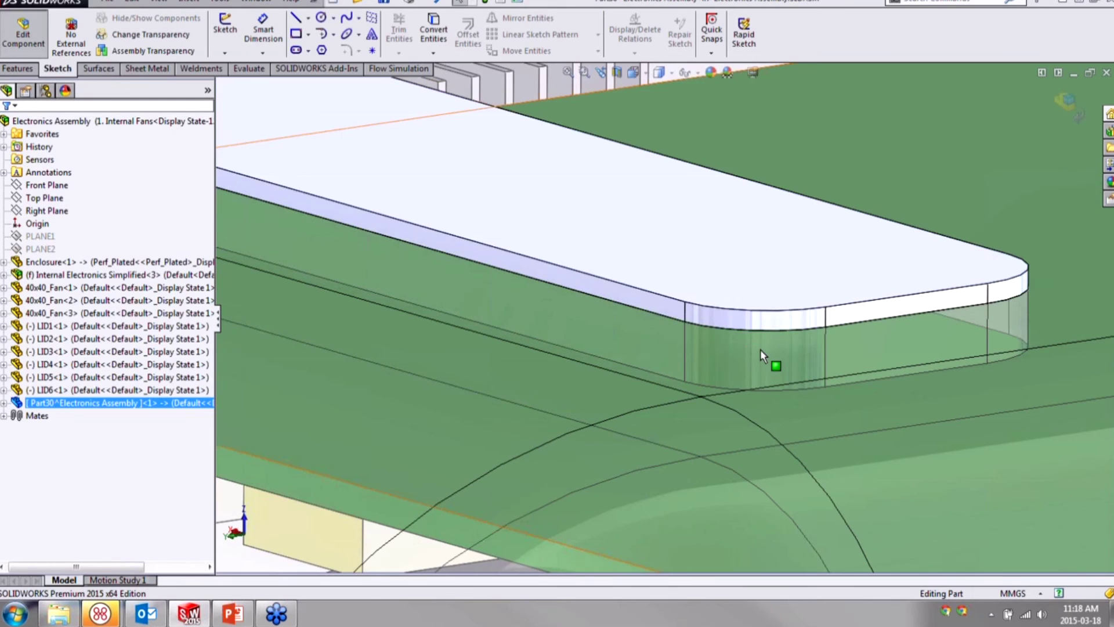
# Step: Examine the edge contact between the reversed slot lid and the enclosure slot's rounded end, and return to editing the assembly
pyautogui.scroll(-3, 722, 325)
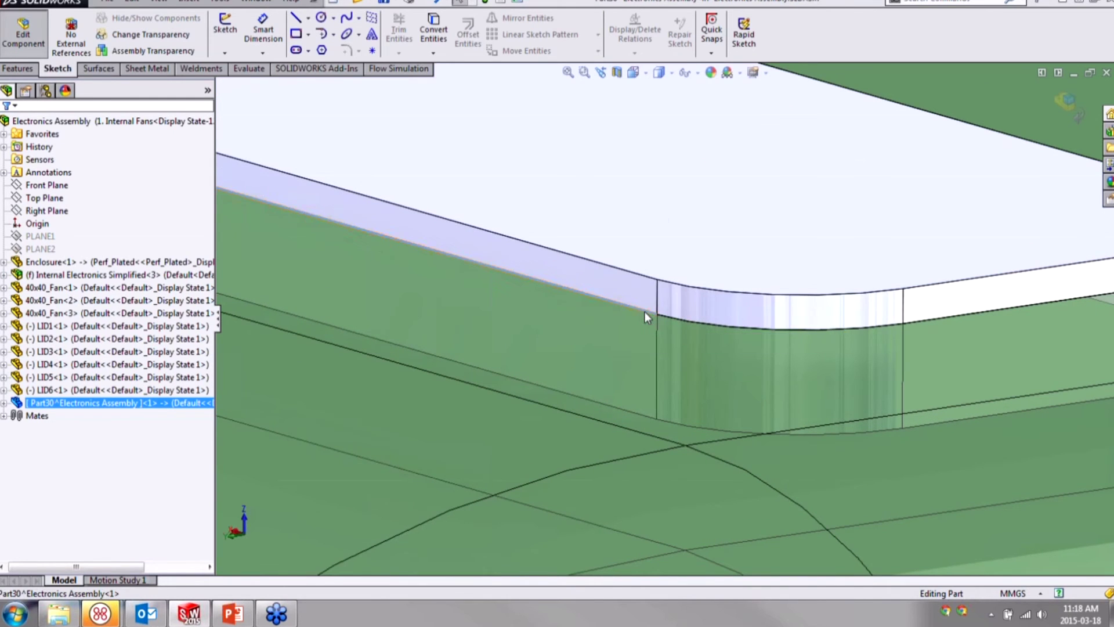
pyautogui.click(645, 311)
pyautogui.click(689, 320)
pyautogui.scroll(4, 742, 366)
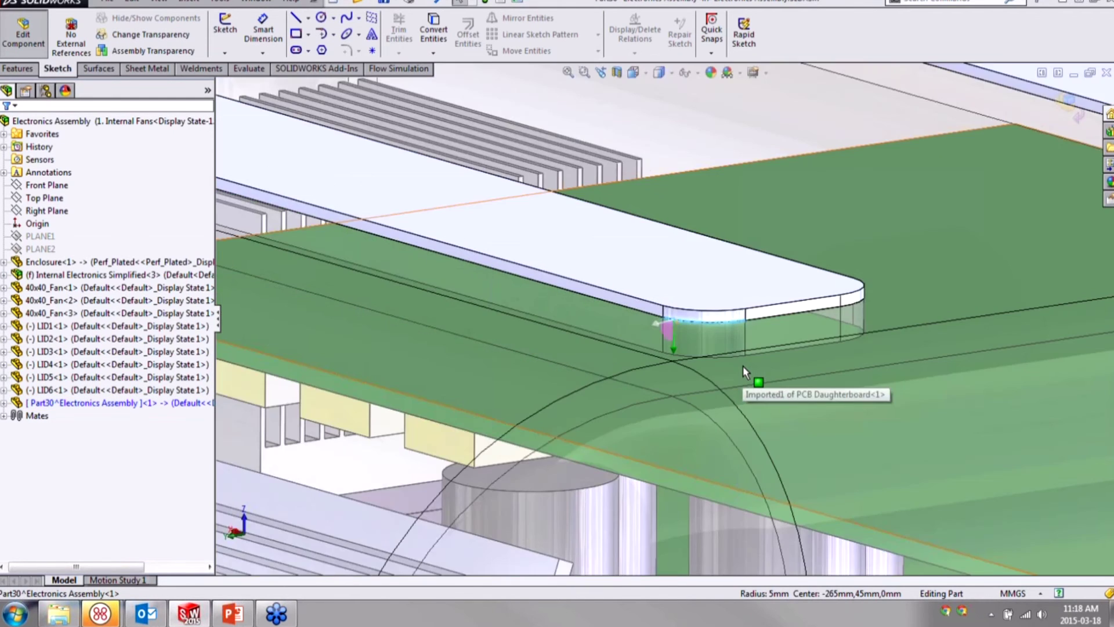
pyautogui.scroll(8, 742, 365)
pyautogui.press('Escape')
pyautogui.moveTo(589, 237); pyautogui.dragTo(587, 261, button='middle')
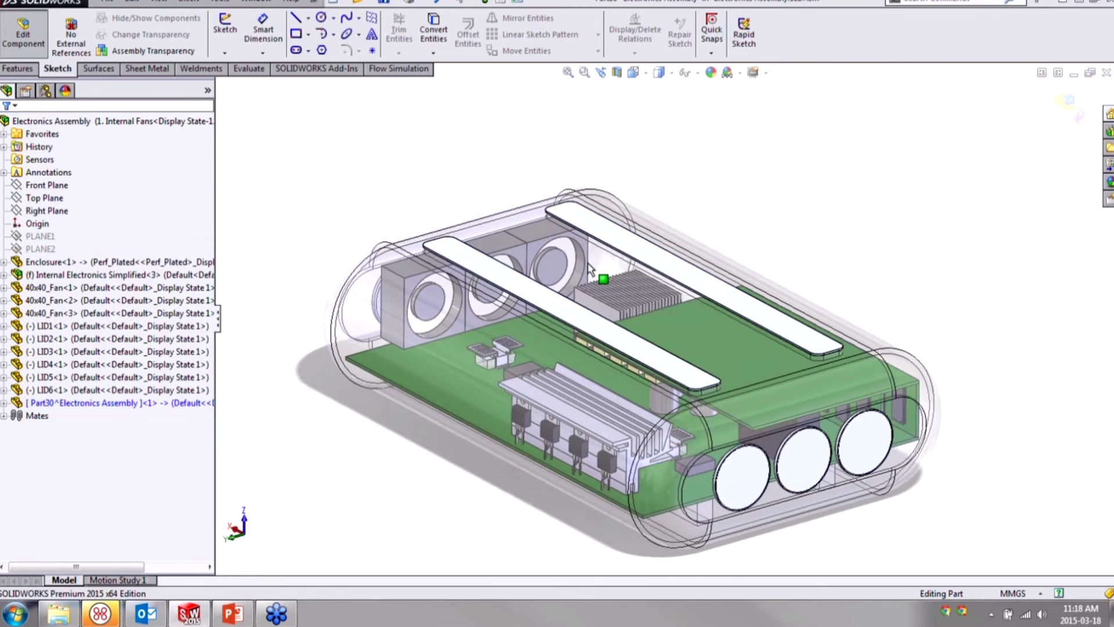
pyautogui.click(1062, 108)
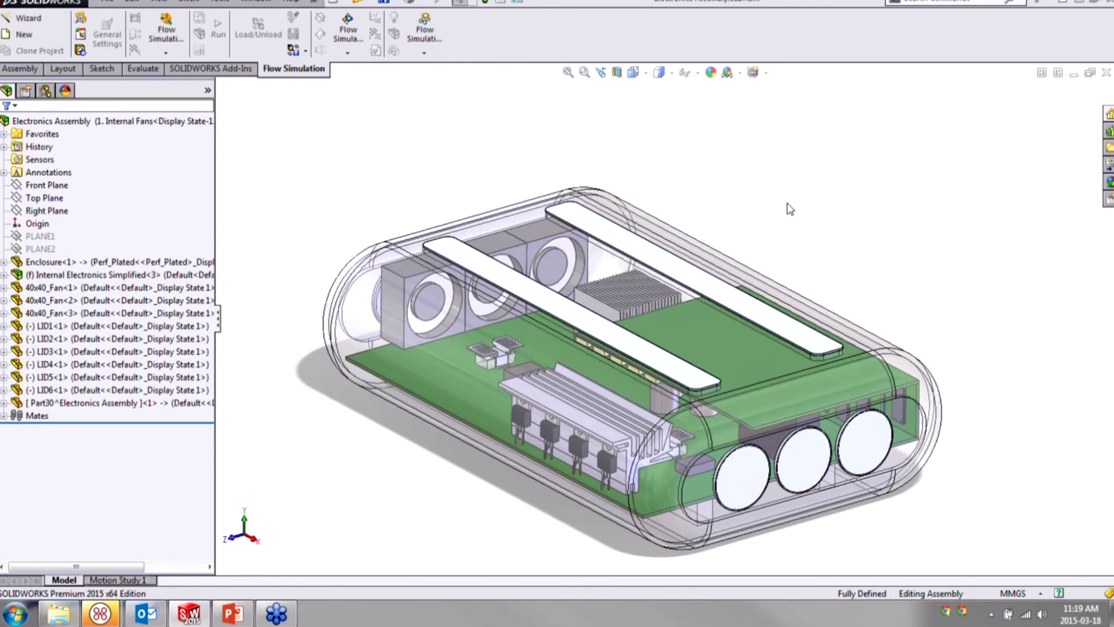
# Step: Run a Check Geometry on the whole Electronics Assembly with the analysis type set to Internal
pyautogui.click(80, 22)
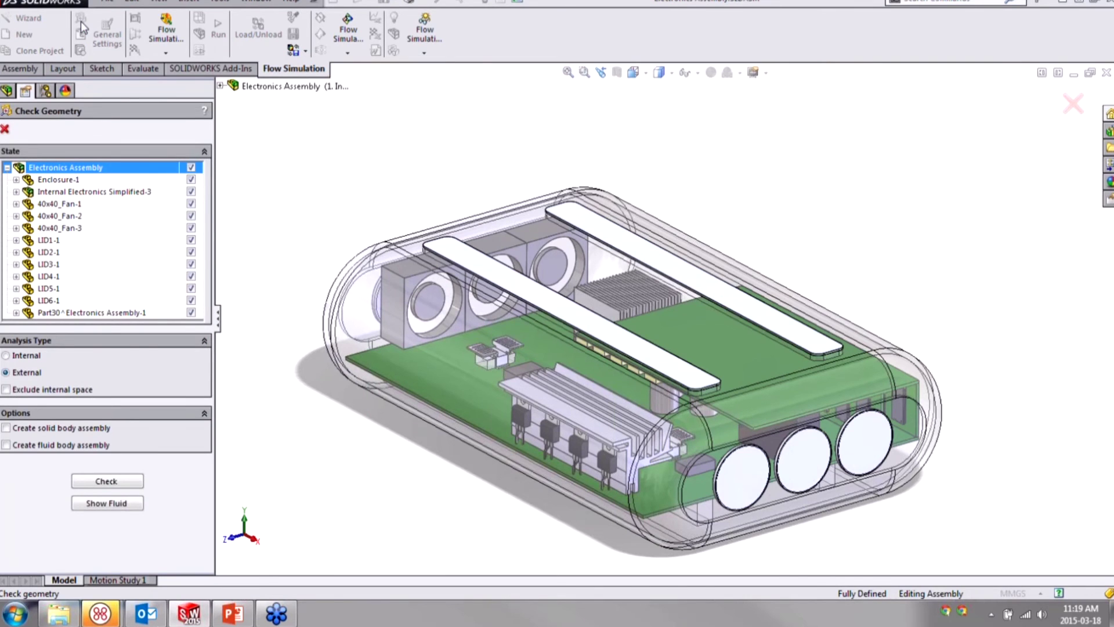
pyautogui.click(22, 363)
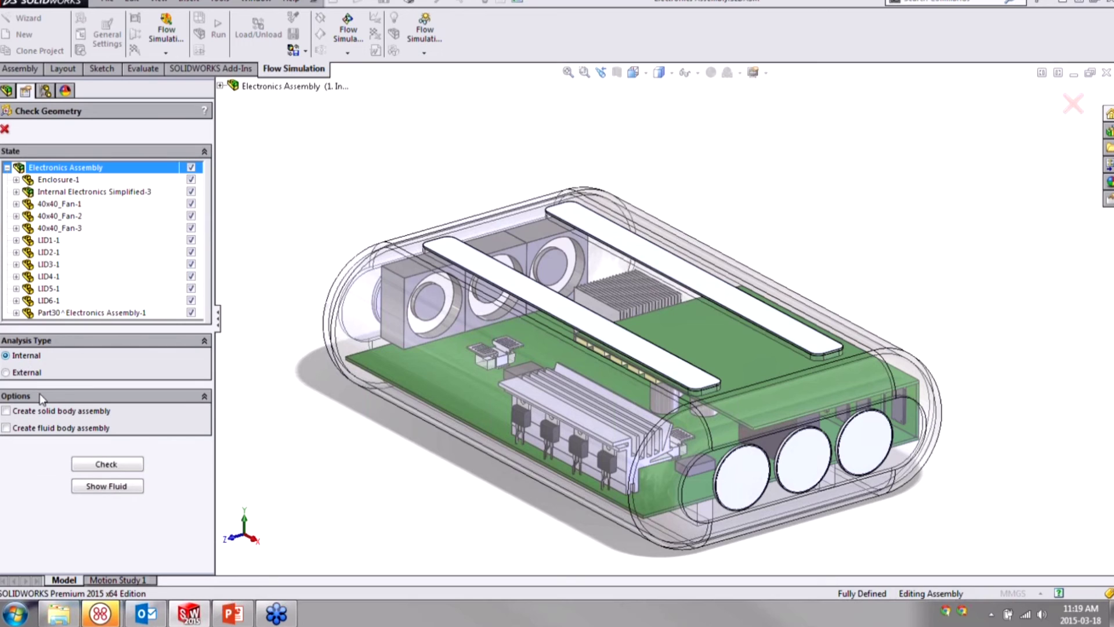
pyautogui.click(107, 464)
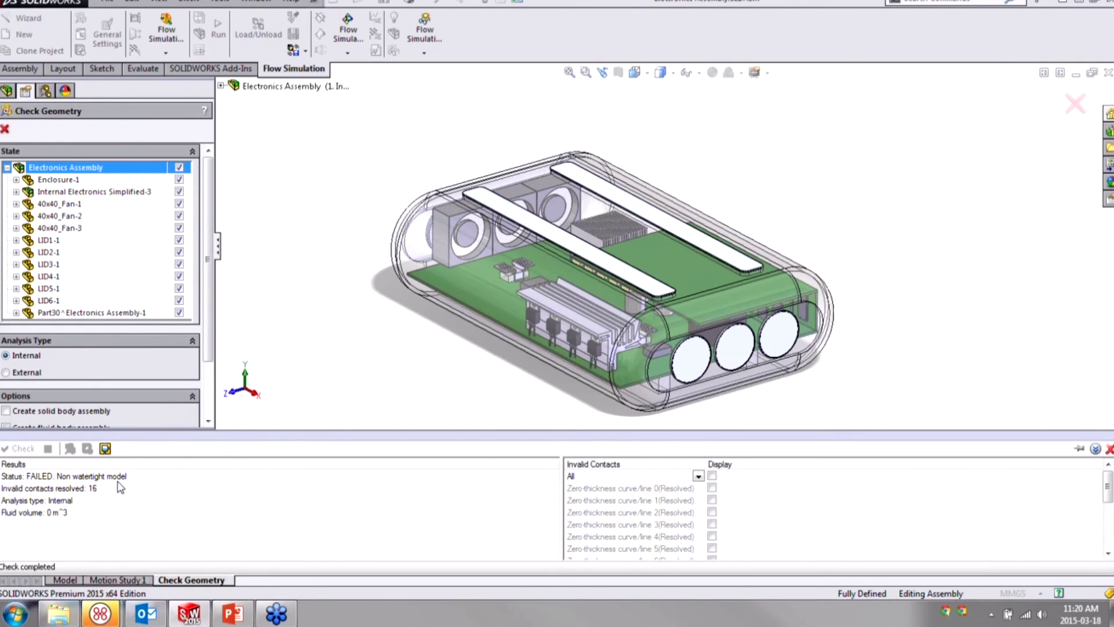
# Step: Inspect the zero-thickness curve/line contacts 0 and 1 at the slot lid ends, and close the geometry check
pyautogui.click(652, 498)
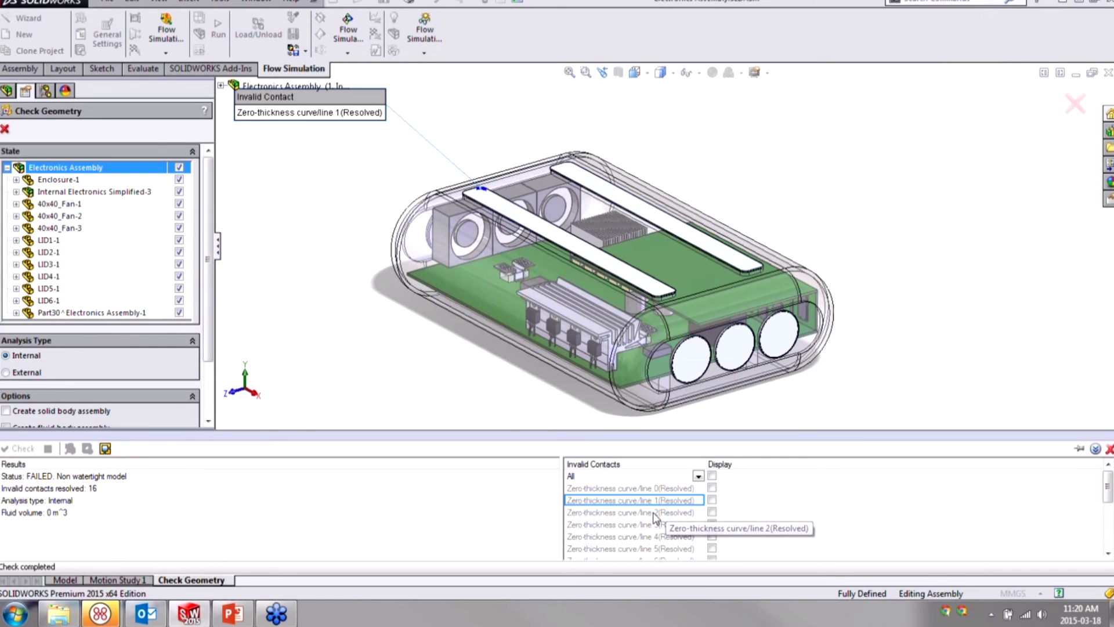
pyautogui.click(638, 488)
pyautogui.scroll(-2, 658, 365)
pyautogui.scroll(-5, 658, 270)
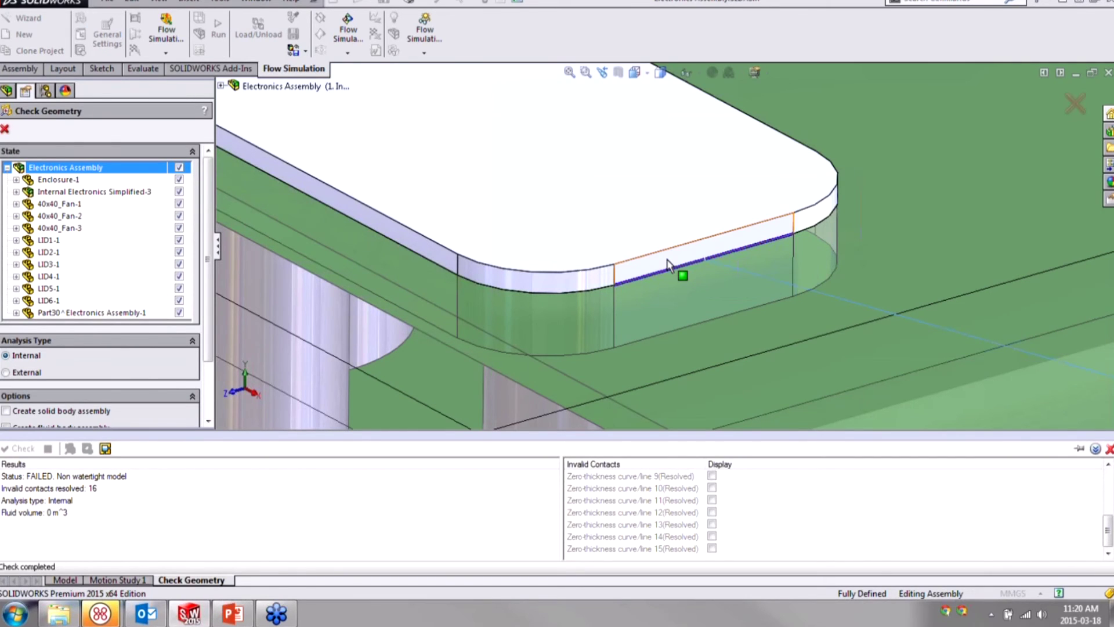
pyautogui.scroll(4, 666, 259)
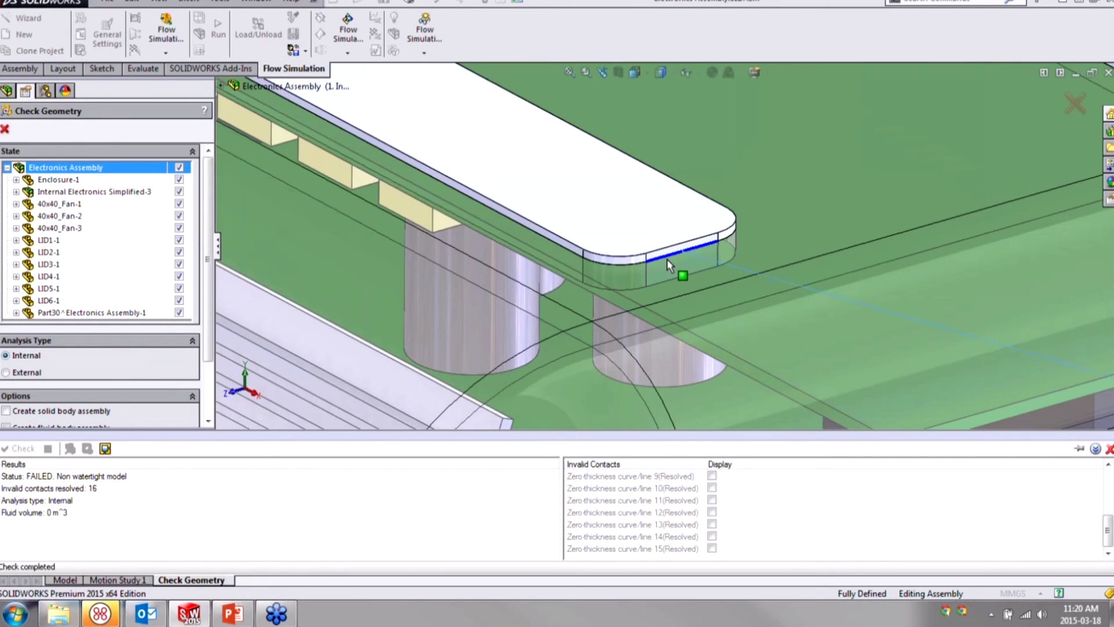
pyautogui.press('f')
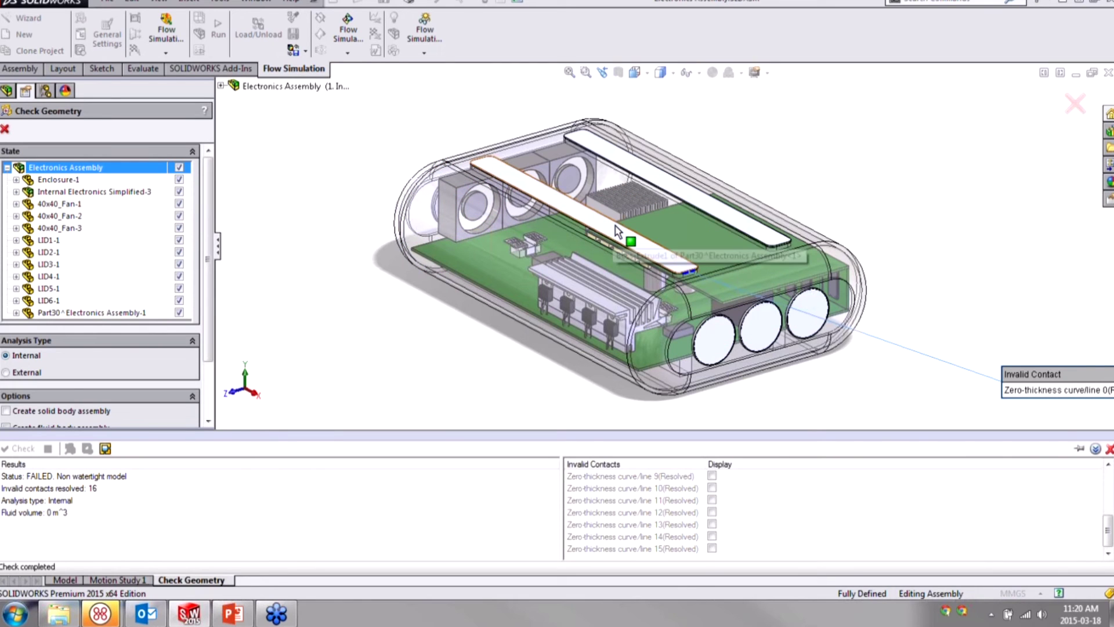
pyautogui.click(1109, 449)
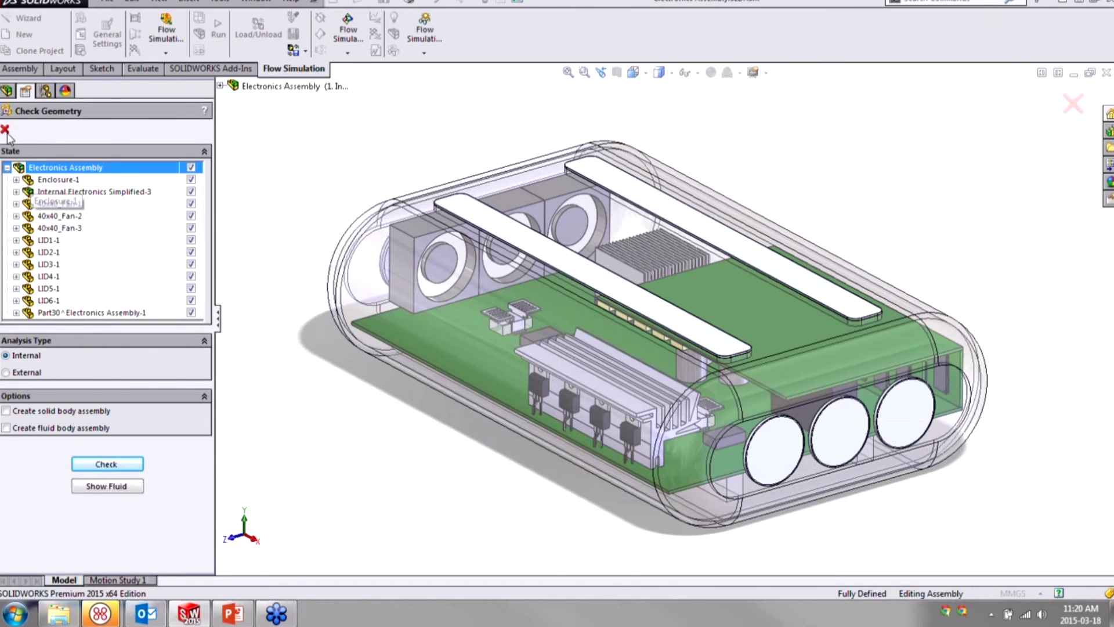
pyautogui.click(6, 130)
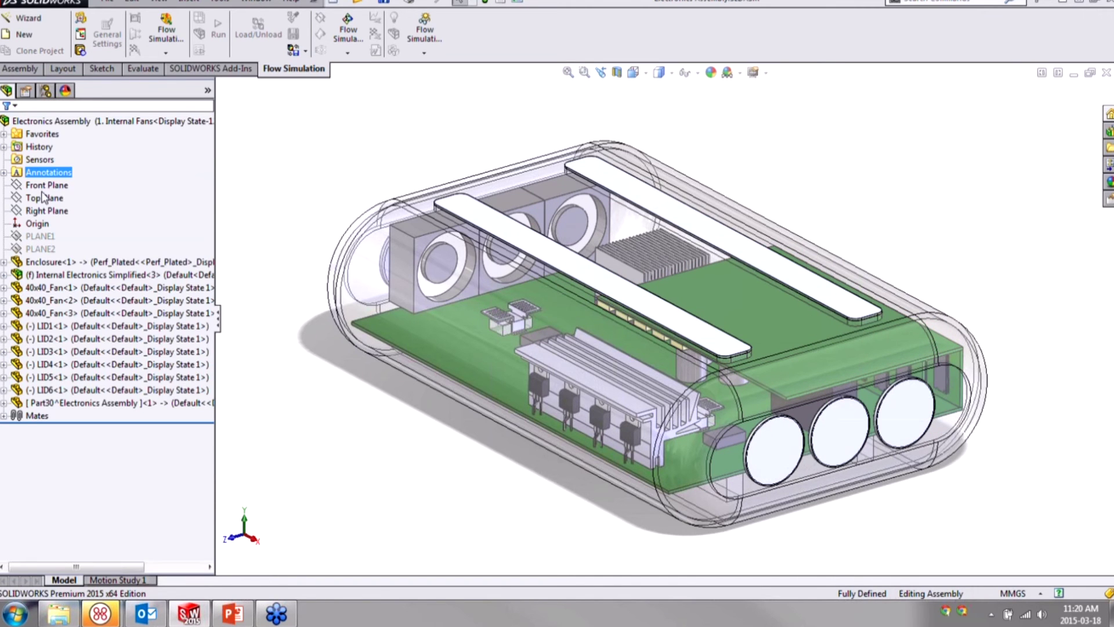
# Step: Reverse Part30's Boss-Extrude1 back into the enclosure slots, and return to editing the assembly
pyautogui.click(4, 403)
pyautogui.click(64, 543)
pyautogui.click(73, 504)
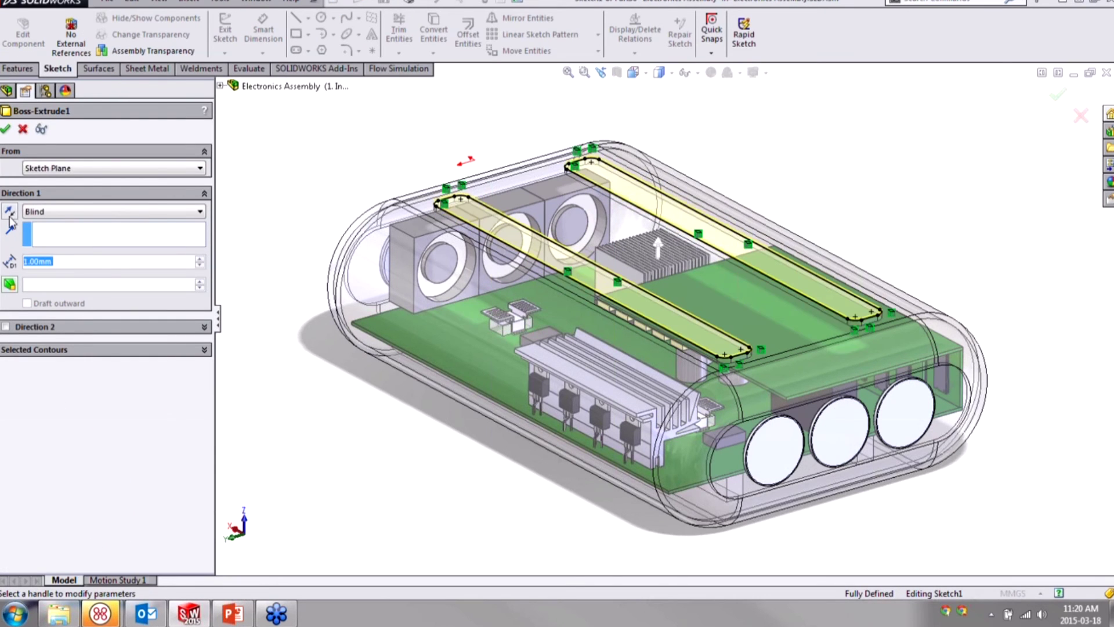
pyautogui.click(5, 129)
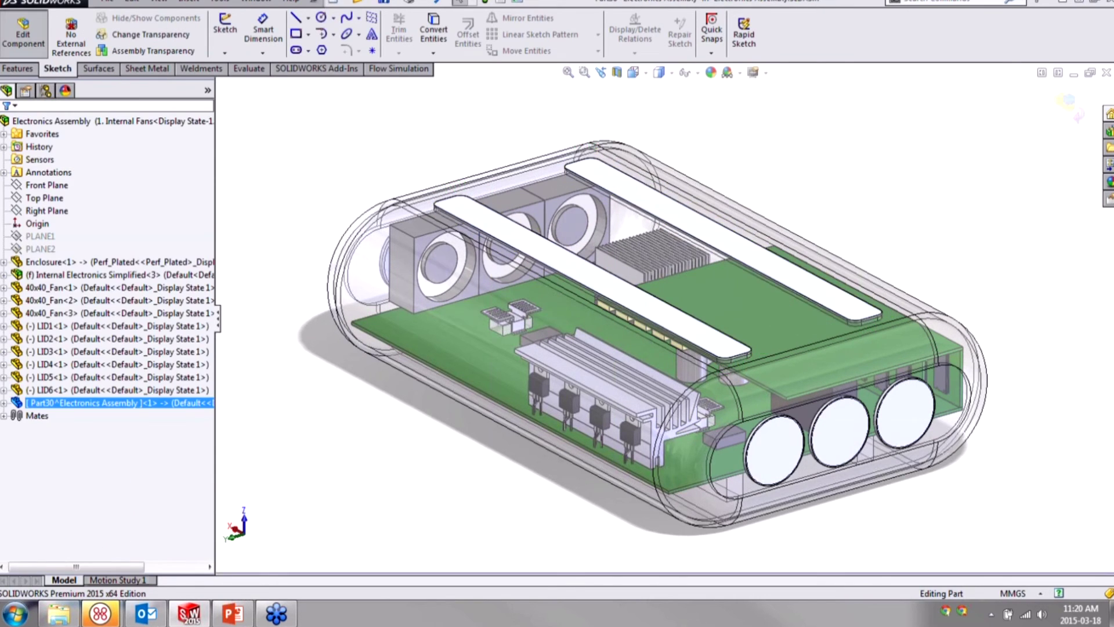
pyautogui.click(1067, 104)
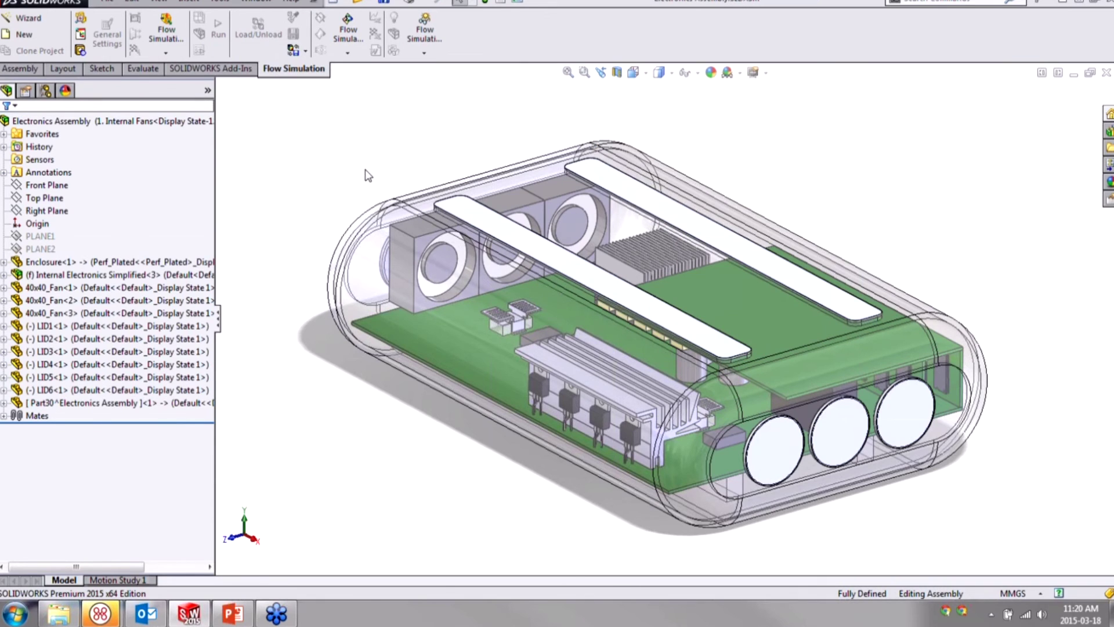
# Step: Check the assembly geometry again as an Internal analysis with the slot lids back in place, and close the check
pyautogui.click(82, 19)
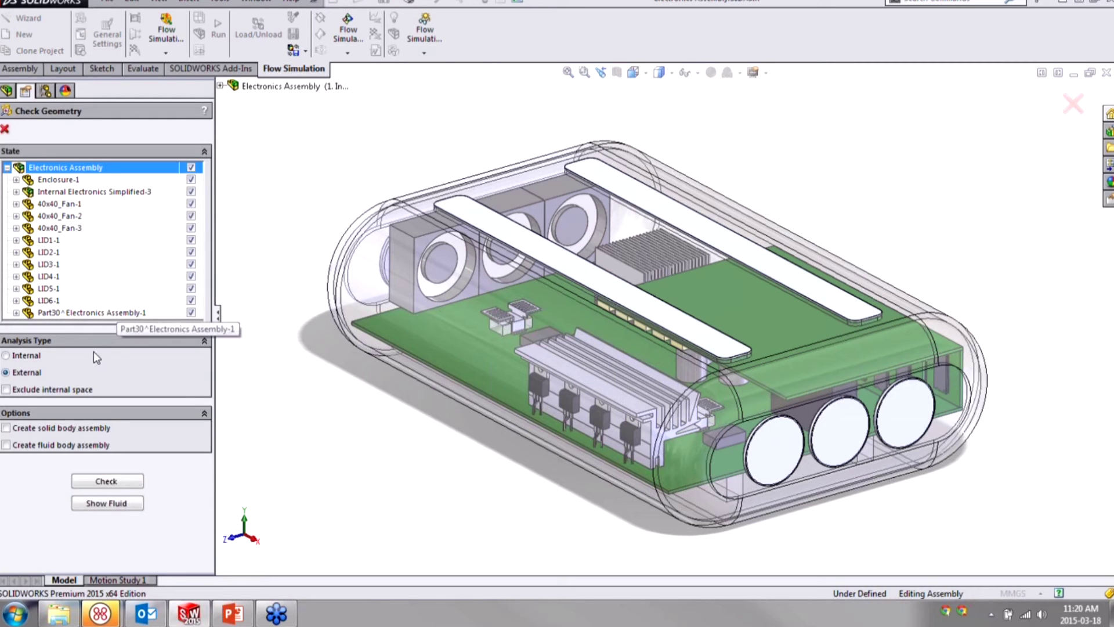
pyautogui.click(36, 355)
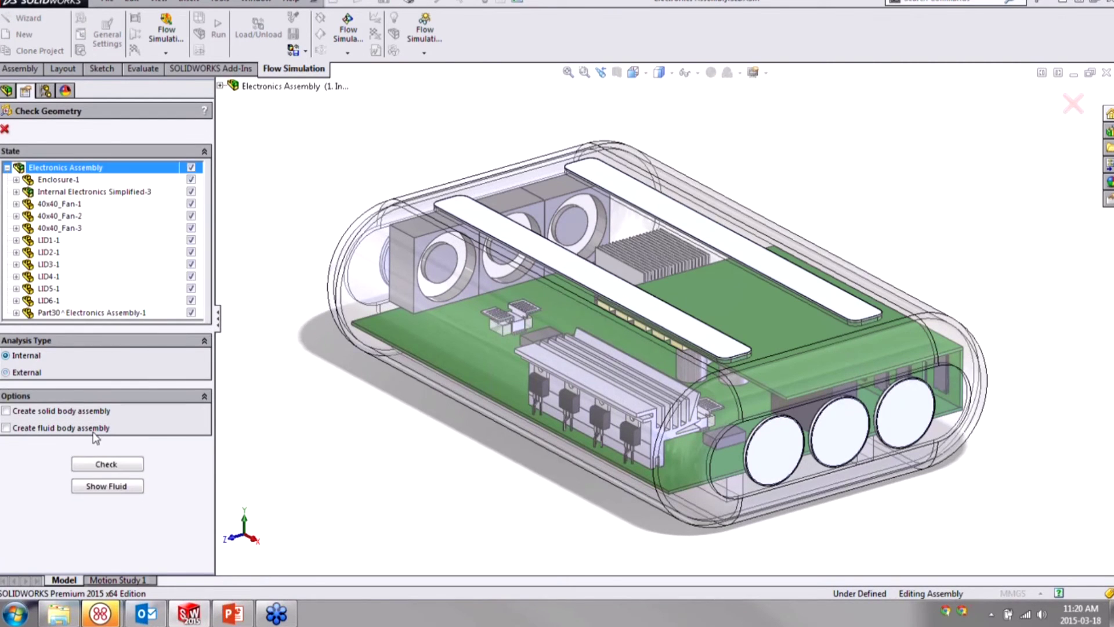
pyautogui.click(110, 464)
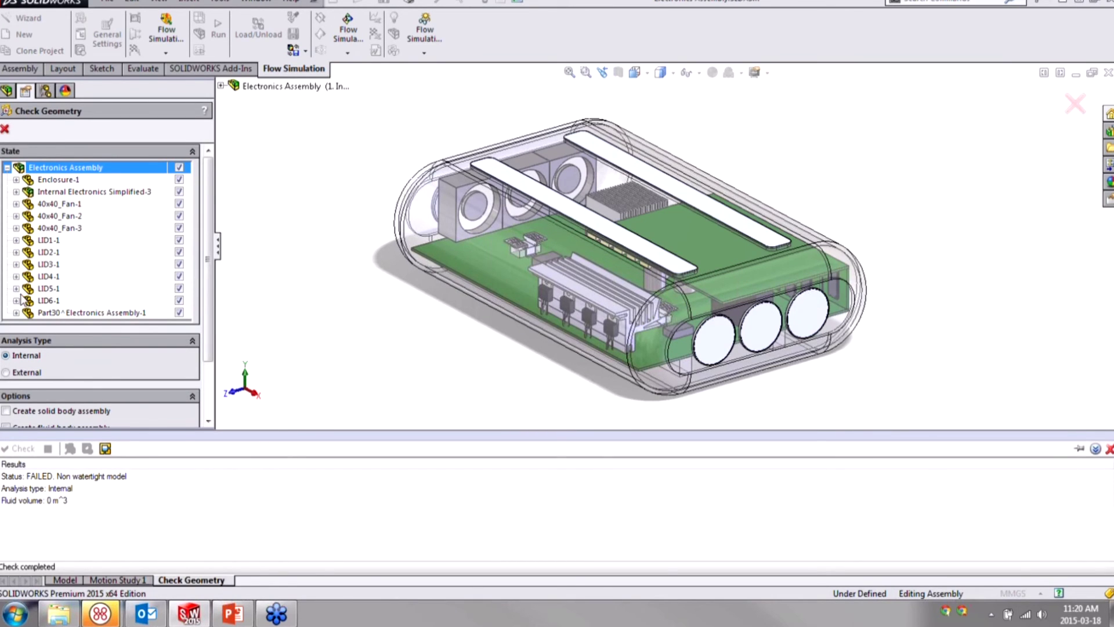
pyautogui.click(4, 130)
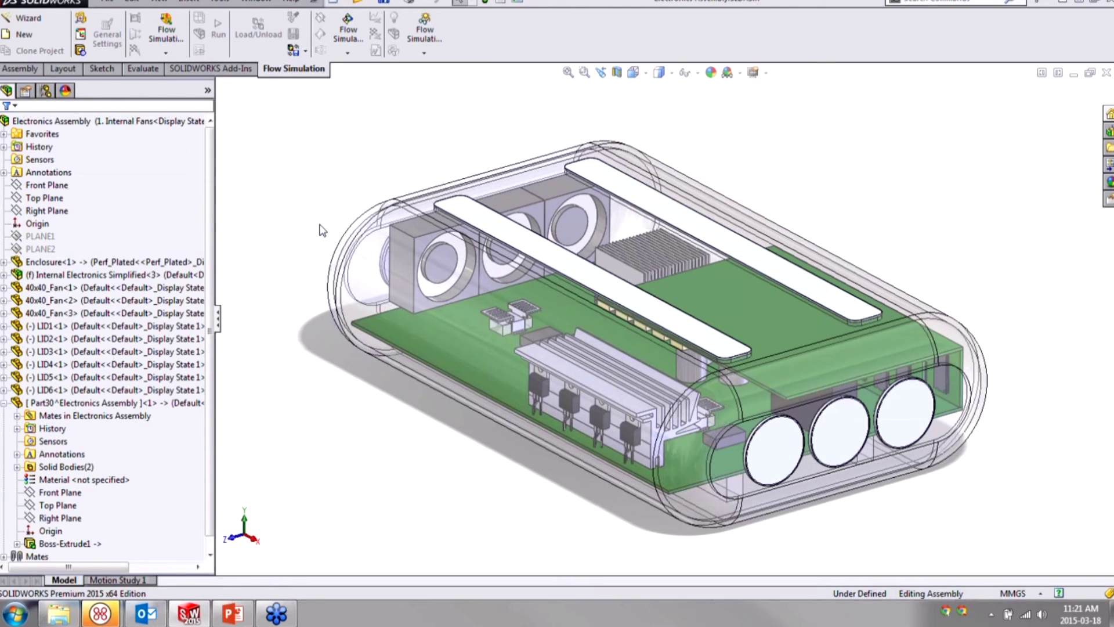
# Step: Start Leak Tracking and select the enclosure's rounded outer side face as the first face
pyautogui.moveTo(803, 406); pyautogui.dragTo(762, 373, button='middle')
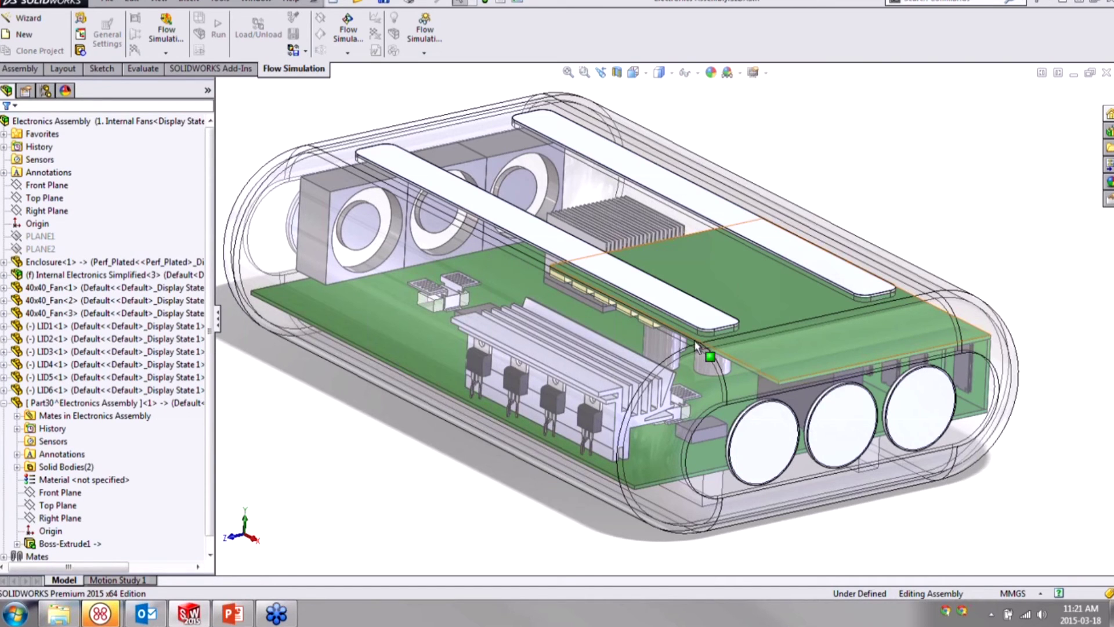
pyautogui.press('f')
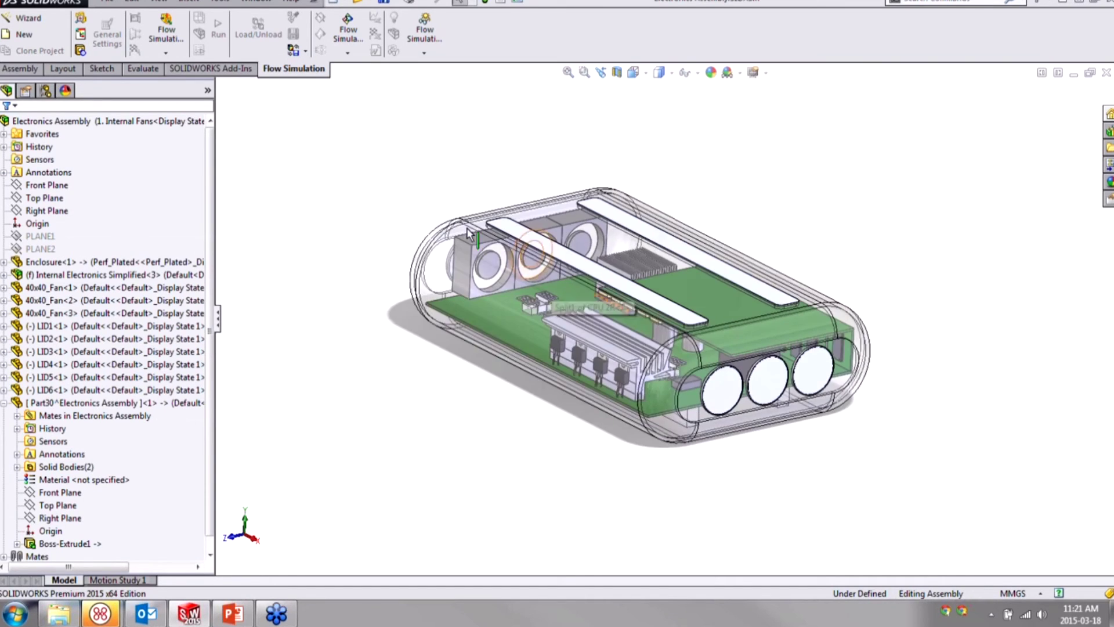
pyautogui.click(215, 5)
pyautogui.moveTo(261, 58)
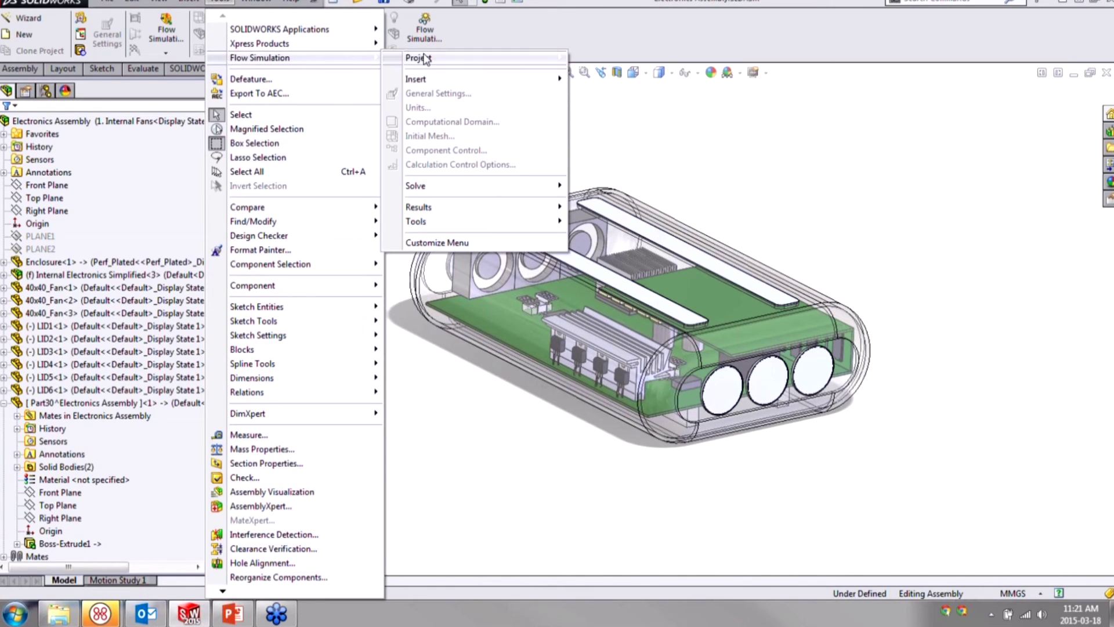
pyautogui.moveTo(434, 225)
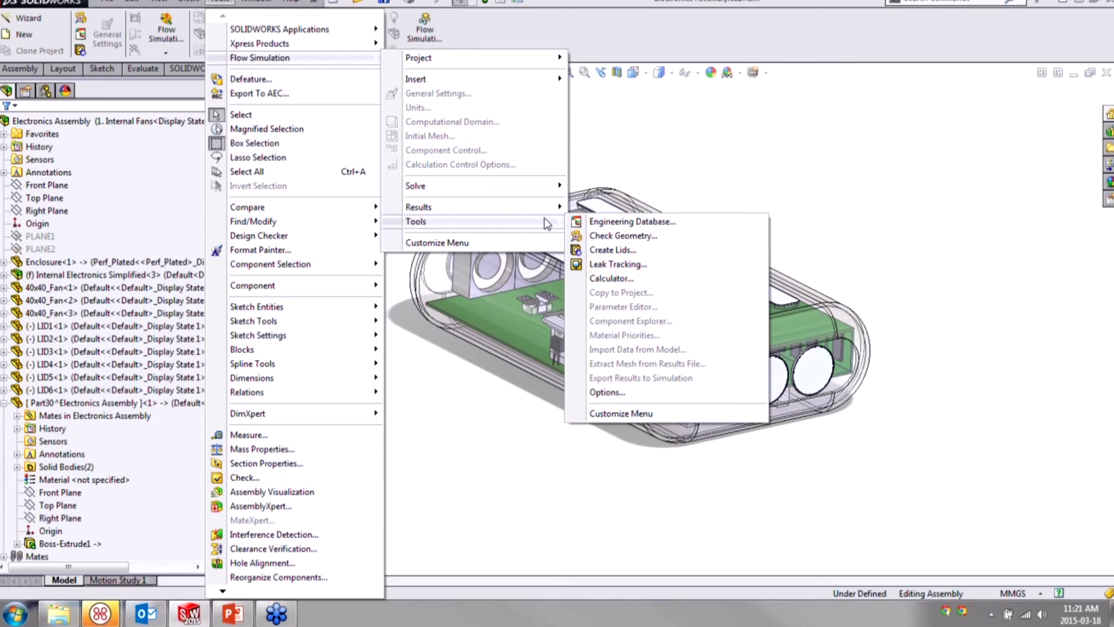
pyautogui.click(610, 268)
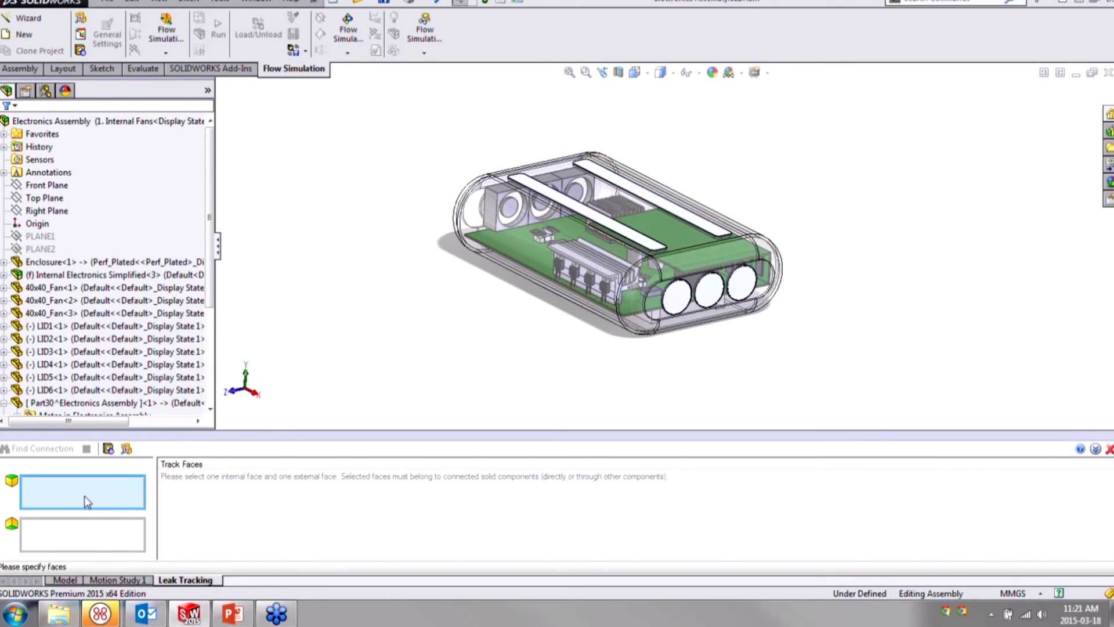
pyautogui.scroll(-5, 413, 323)
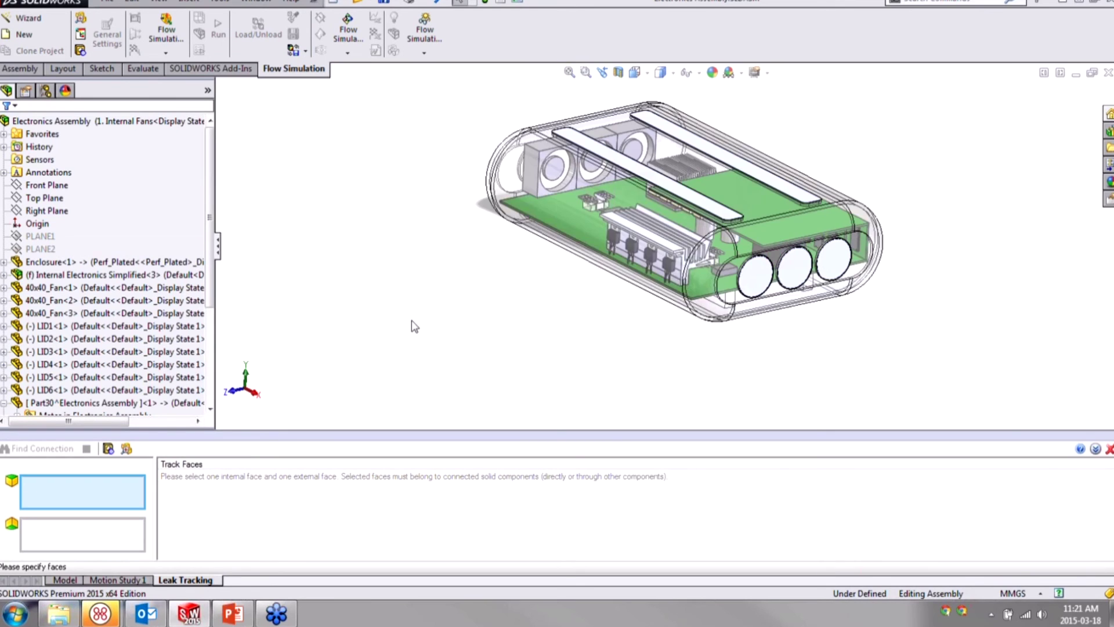
pyautogui.moveTo(463, 321); pyautogui.dragTo(692, 152, button='middle')
pyautogui.scroll(3, 691, 153)
pyautogui.scroll(-6, 731, 185)
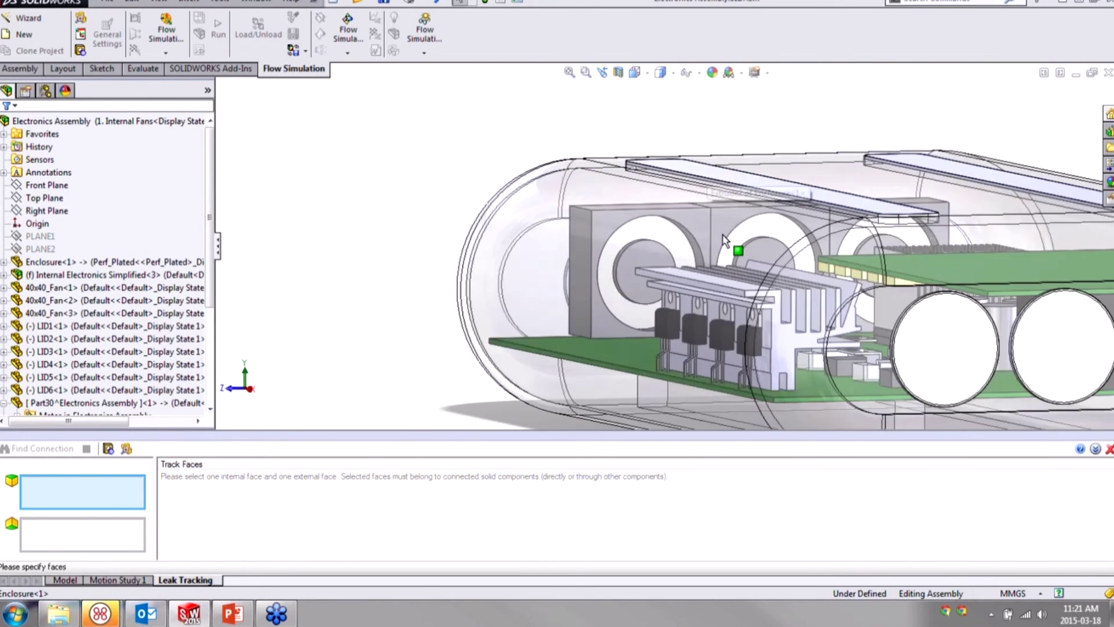
pyautogui.moveTo(742, 228); pyautogui.dragTo(743, 371, button='middle')
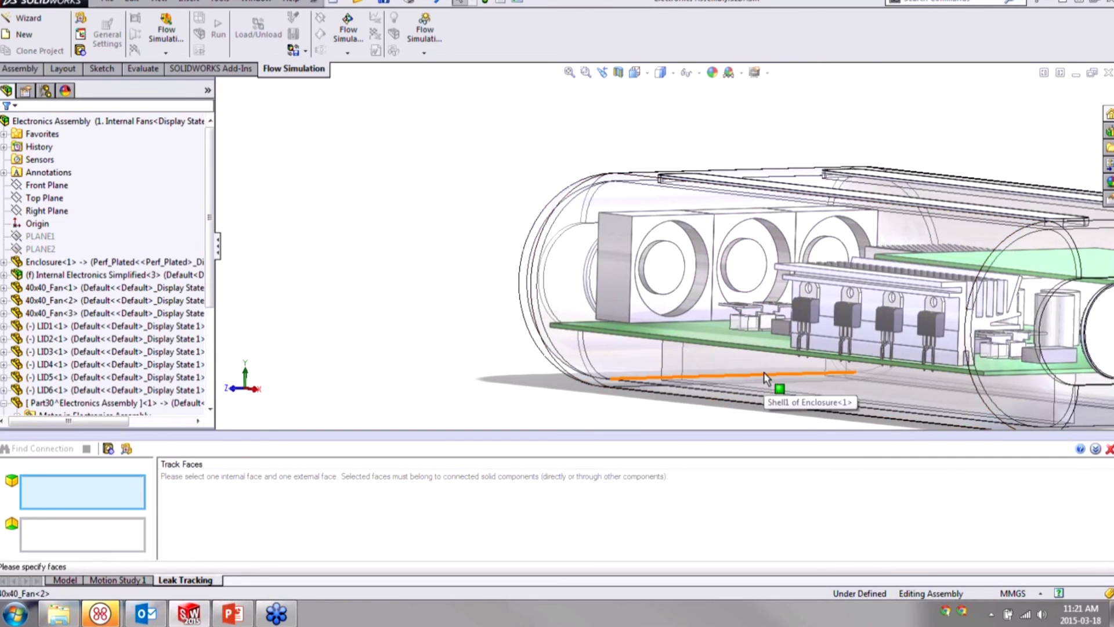
pyautogui.click(713, 372)
# Step: Select the enclosure's inner shell face behind the outer one as the second face, and find the connection between them
pyautogui.rightClick(714, 366)
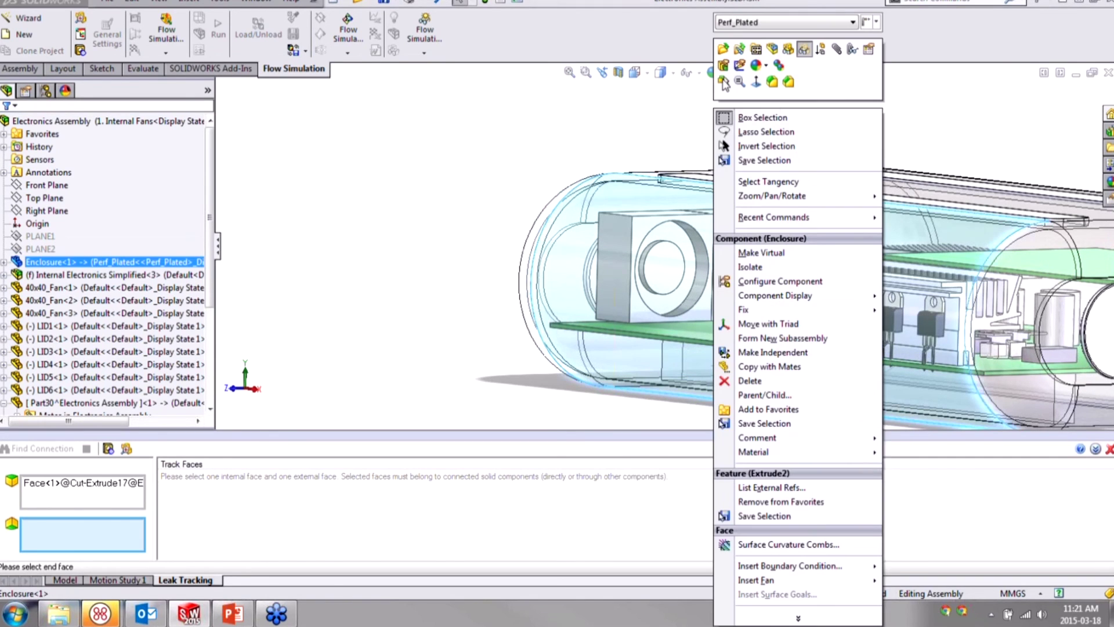
pyautogui.click(725, 82)
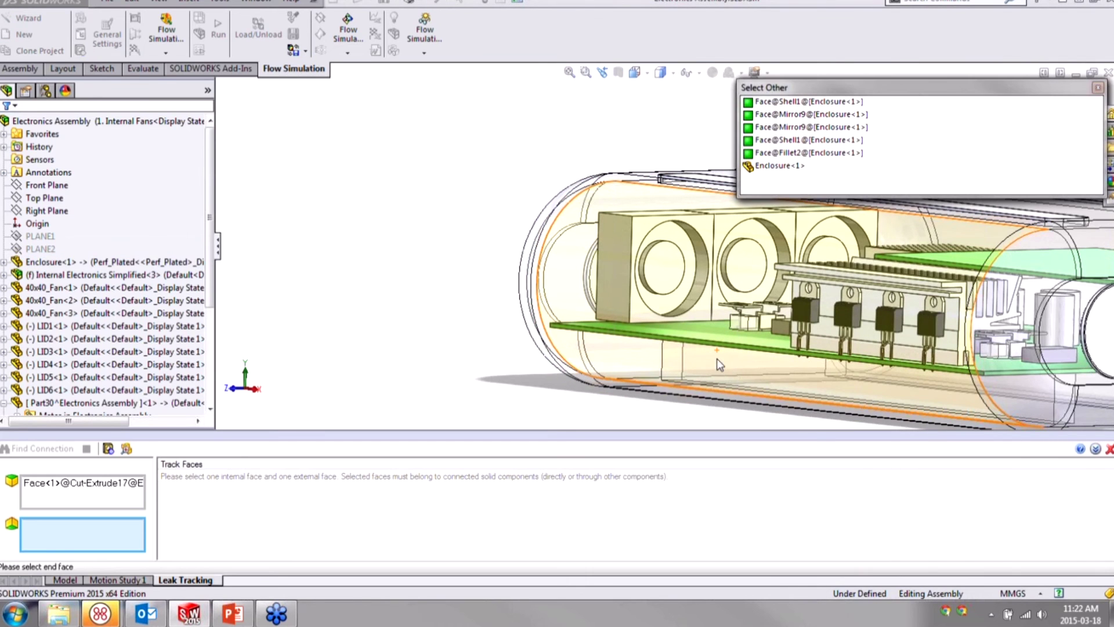
pyautogui.click(719, 364)
pyautogui.moveTo(624, 287); pyautogui.dragTo(311, 386, button='middle')
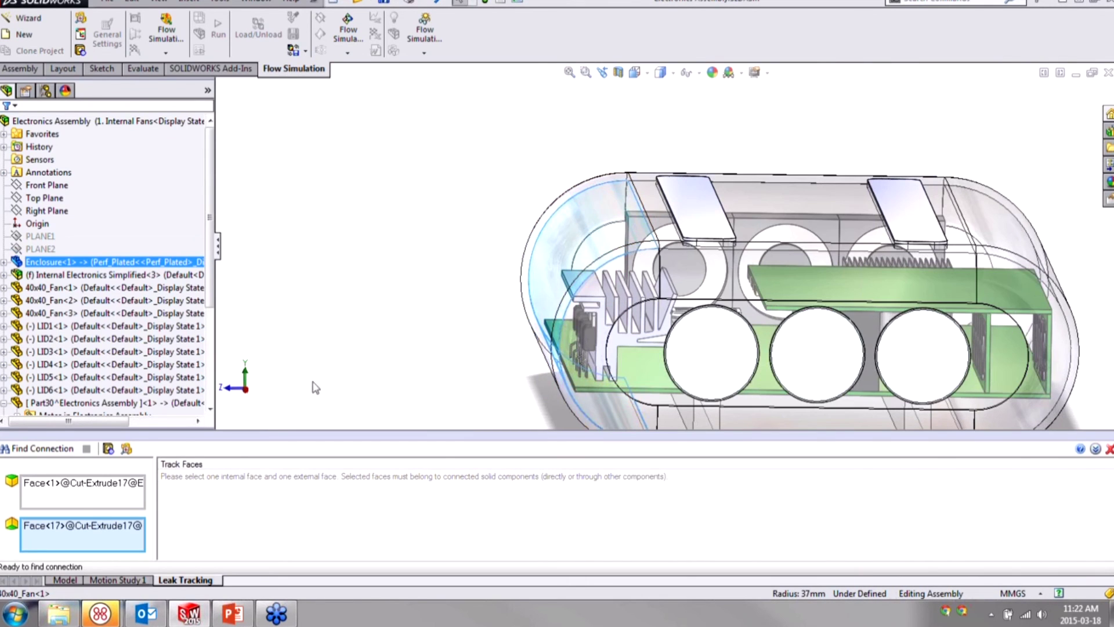
pyautogui.click(87, 499)
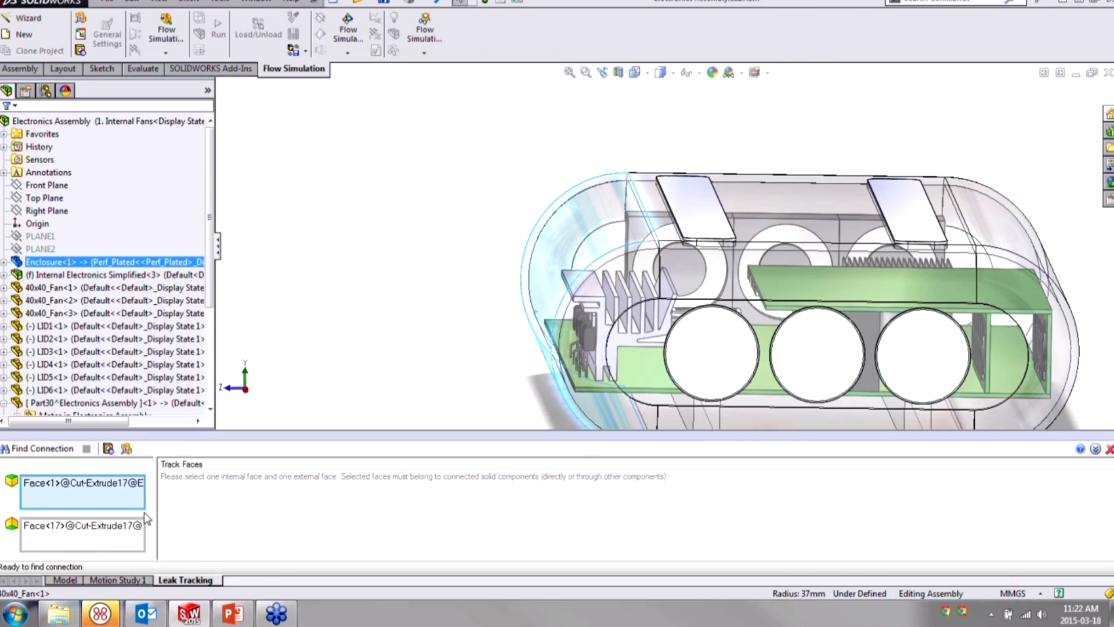
pyautogui.click(100, 535)
pyautogui.click(96, 497)
pyautogui.click(51, 449)
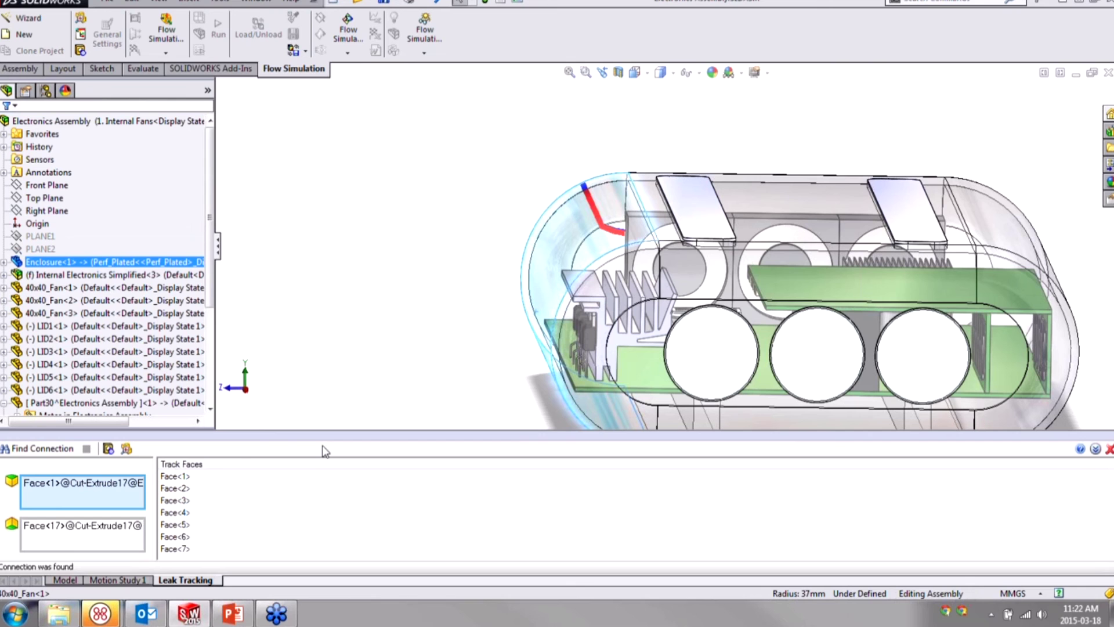
# Step: Trace the leak path across the fan end of the enclosure to where it passes the circular lid, and close Leak Tracking
pyautogui.moveTo(492, 355); pyautogui.dragTo(609, 330, button='middle')
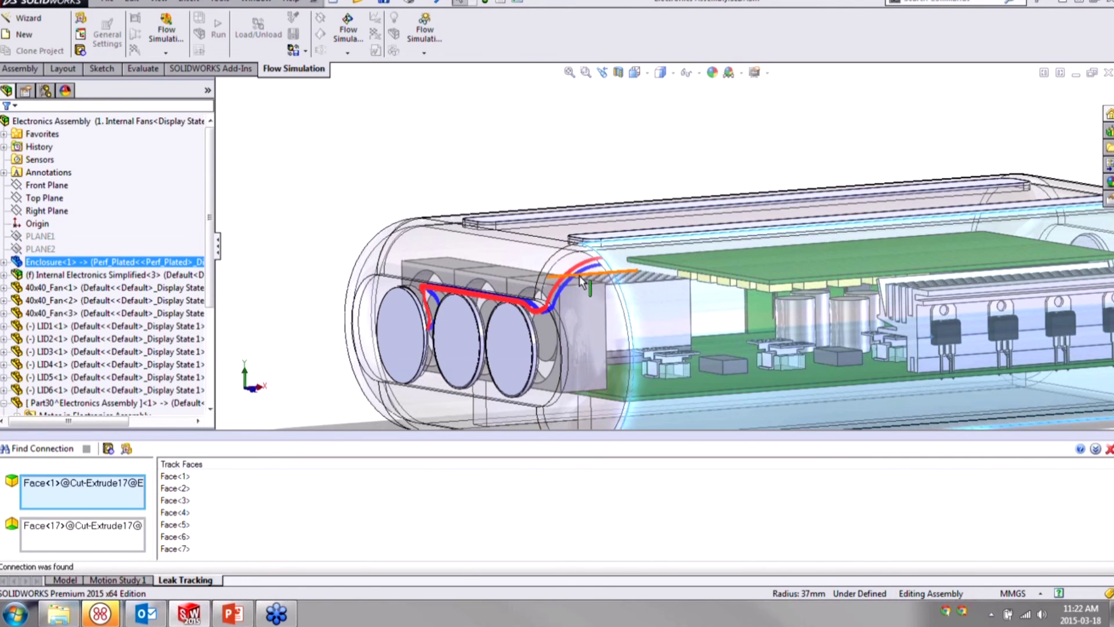
pyautogui.scroll(-5, 576, 285)
pyautogui.moveTo(576, 285); pyautogui.dragTo(604, 295, button='middle')
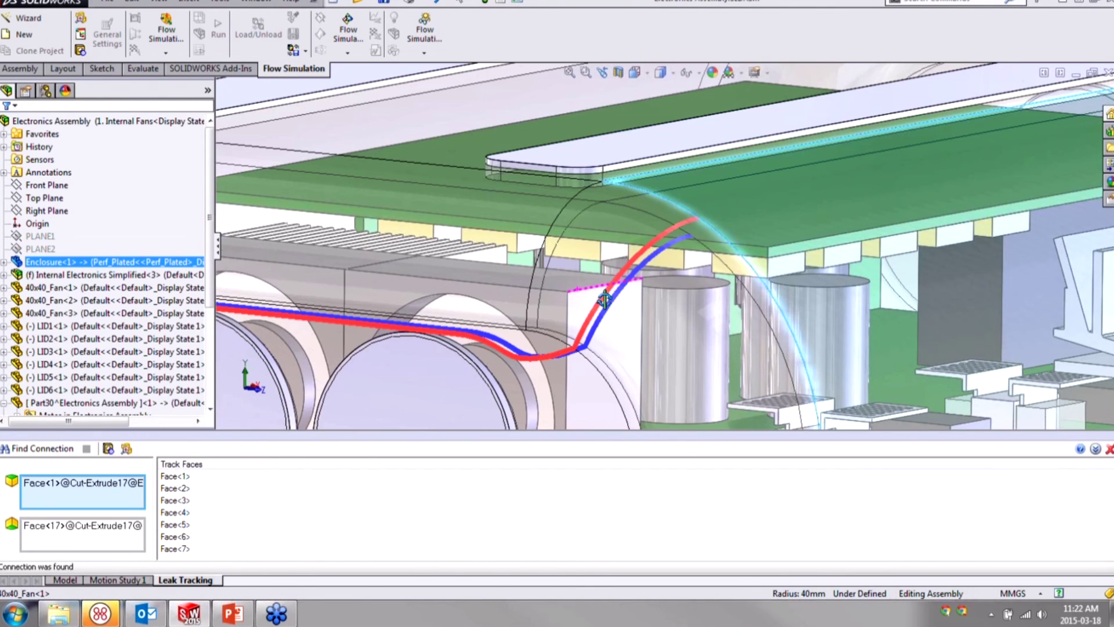
pyautogui.scroll(5, 604, 298)
pyautogui.moveTo(504, 299); pyautogui.dragTo(505, 322, button='middle')
pyautogui.scroll(3, 499, 348)
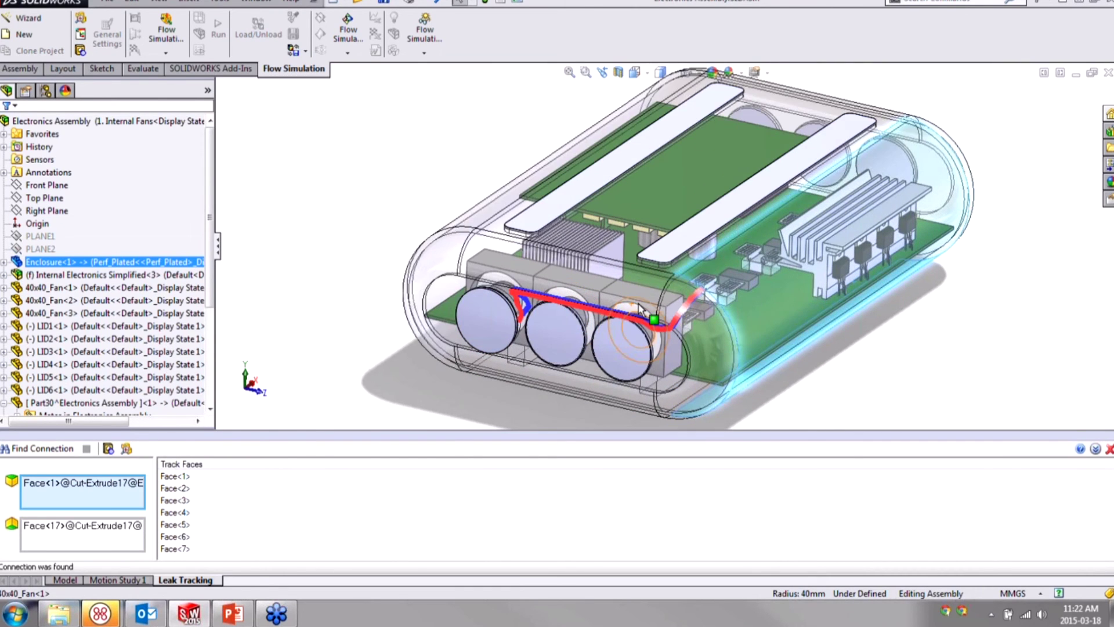
pyautogui.scroll(-5, 760, 290)
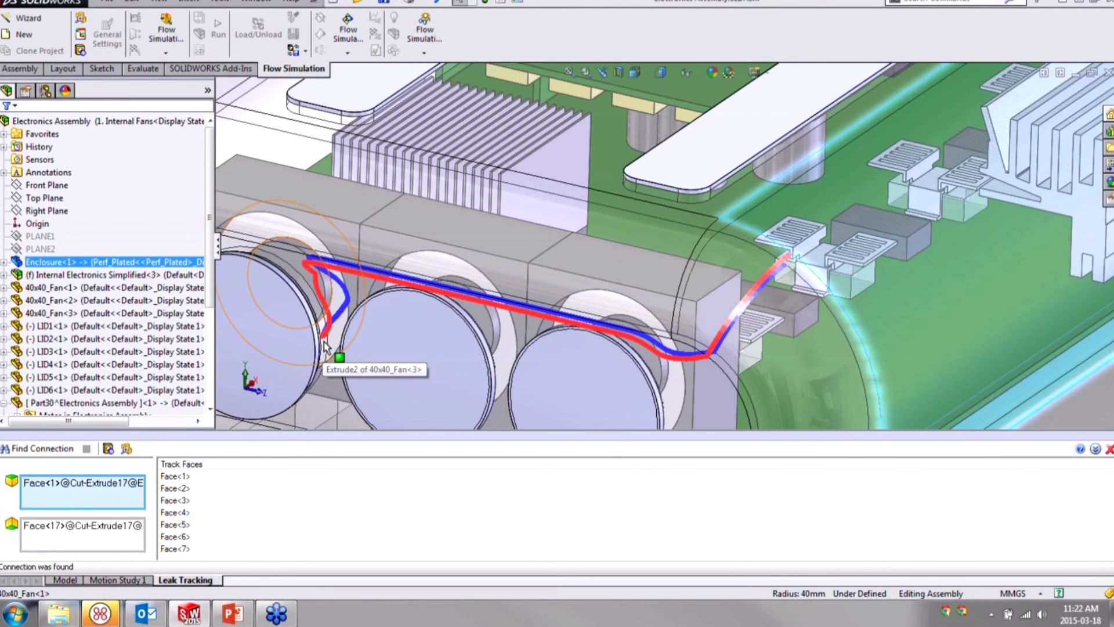
pyautogui.scroll(-3, 324, 347)
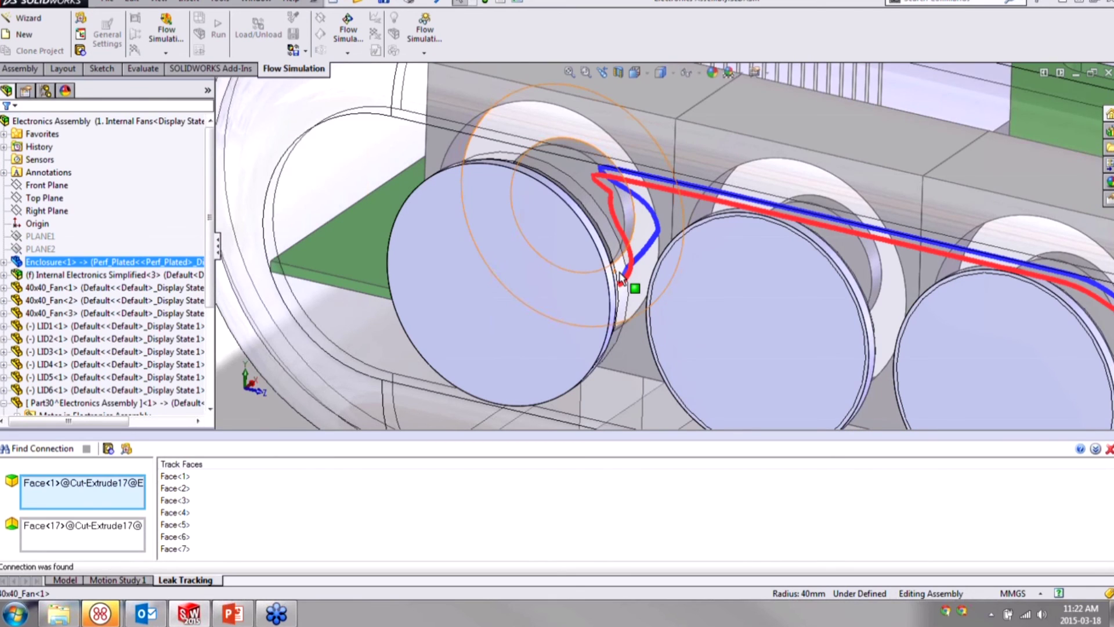
pyautogui.scroll(-10, 644, 238)
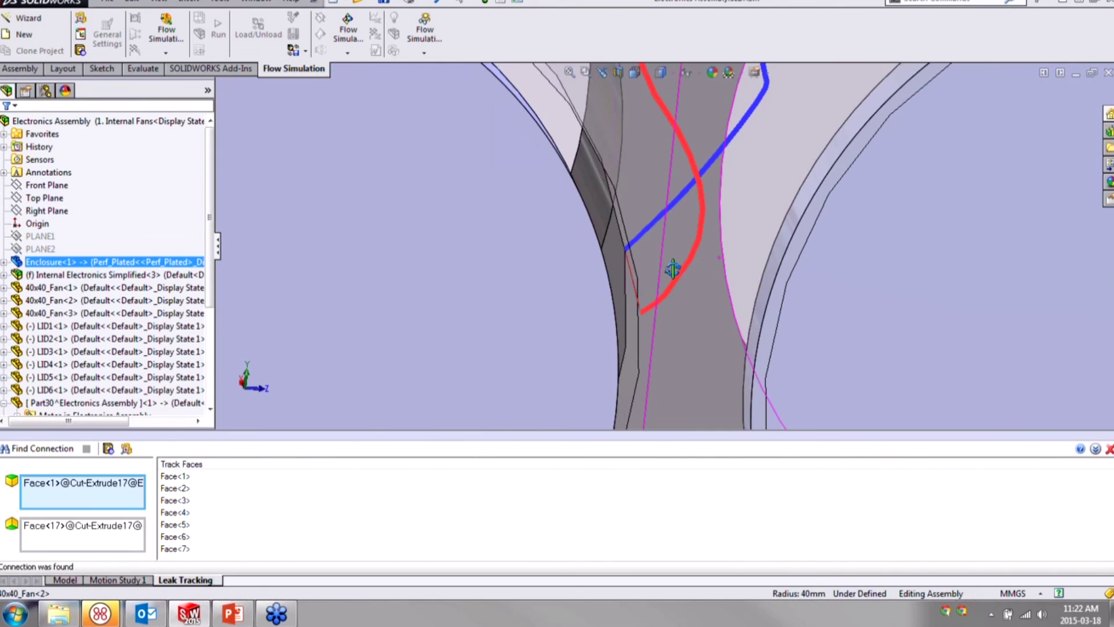
pyautogui.scroll(10, 674, 269)
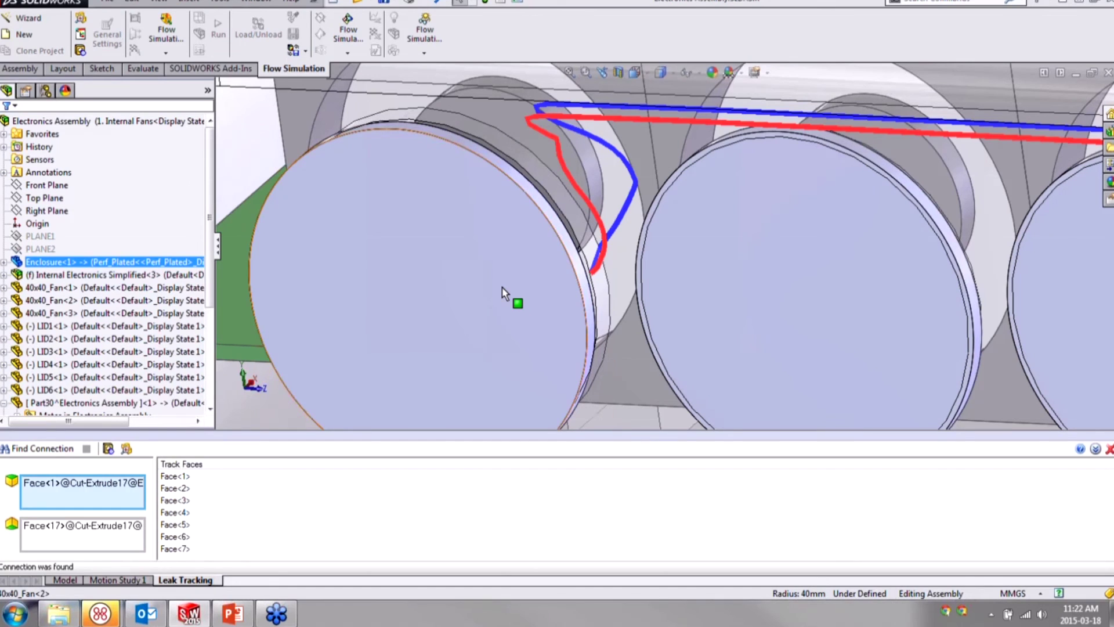
pyautogui.click(1110, 449)
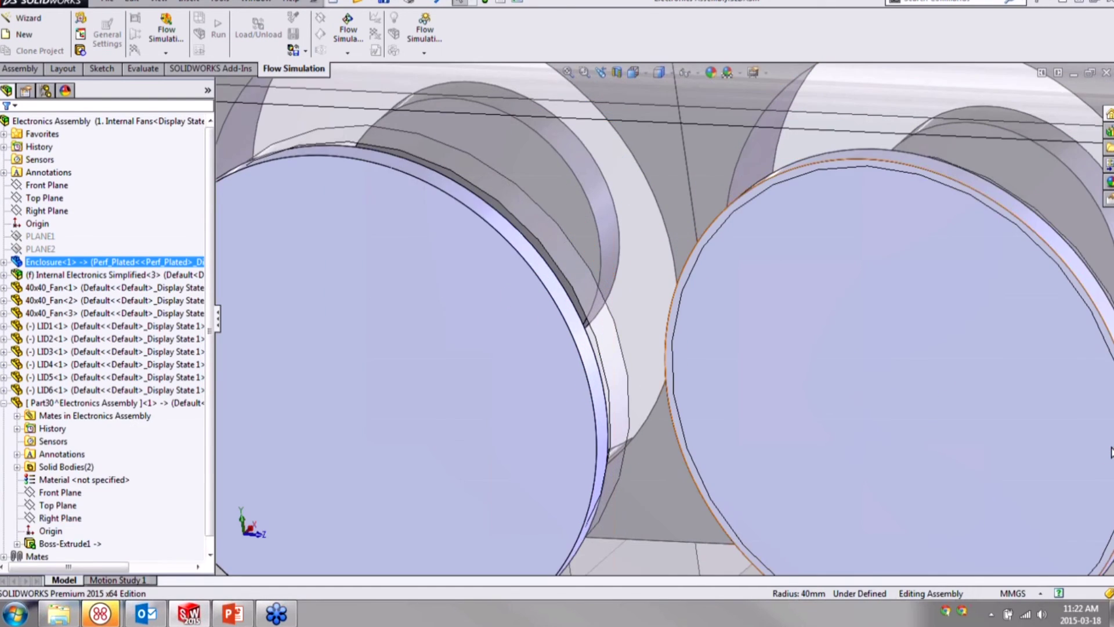
# Step: Inspect LID3's seating against the enclosure's fan end from the side, comparing it with the neighbouring lids
pyautogui.scroll(4, 545, 277)
pyautogui.scroll(3, 545, 281)
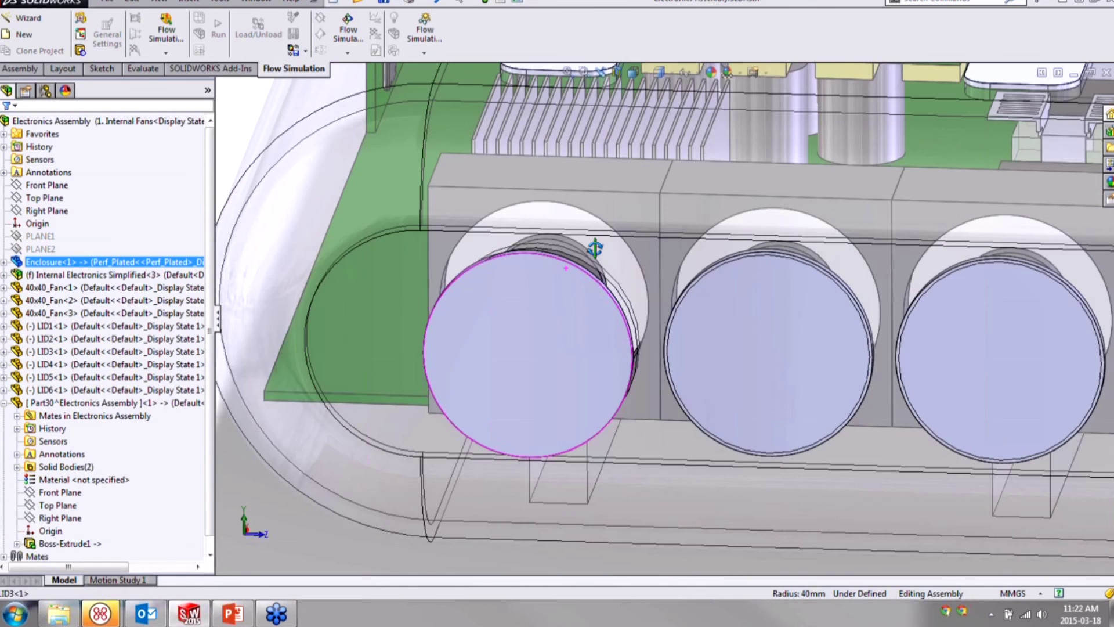
pyautogui.click(565, 335)
pyautogui.moveTo(572, 326); pyautogui.dragTo(455, 350, button='middle')
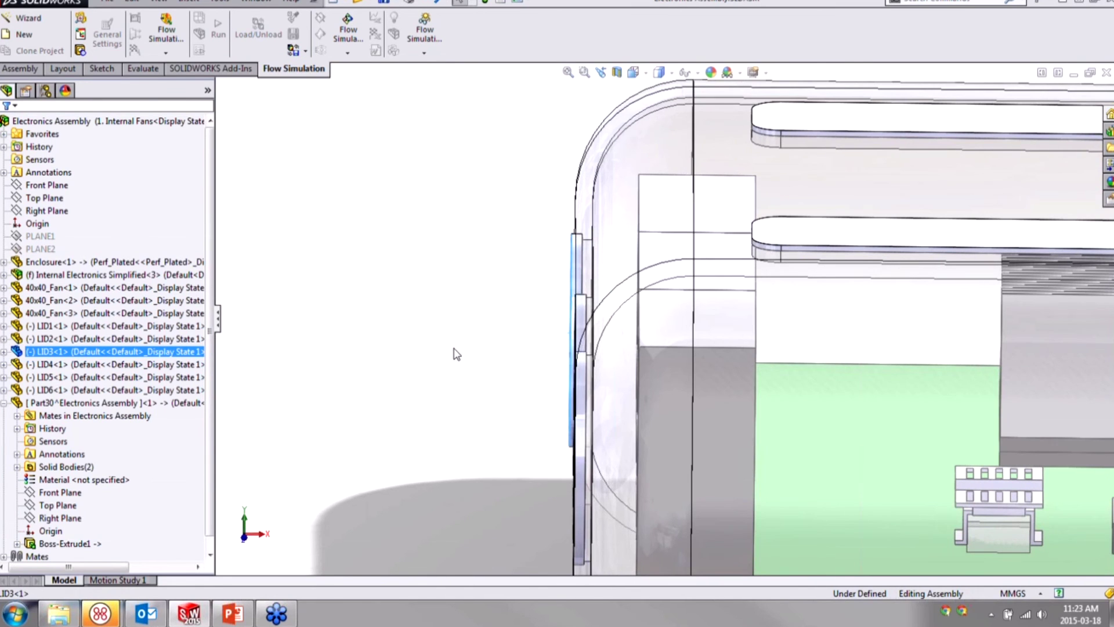
pyautogui.click(455, 349)
pyautogui.scroll(6, 479, 278)
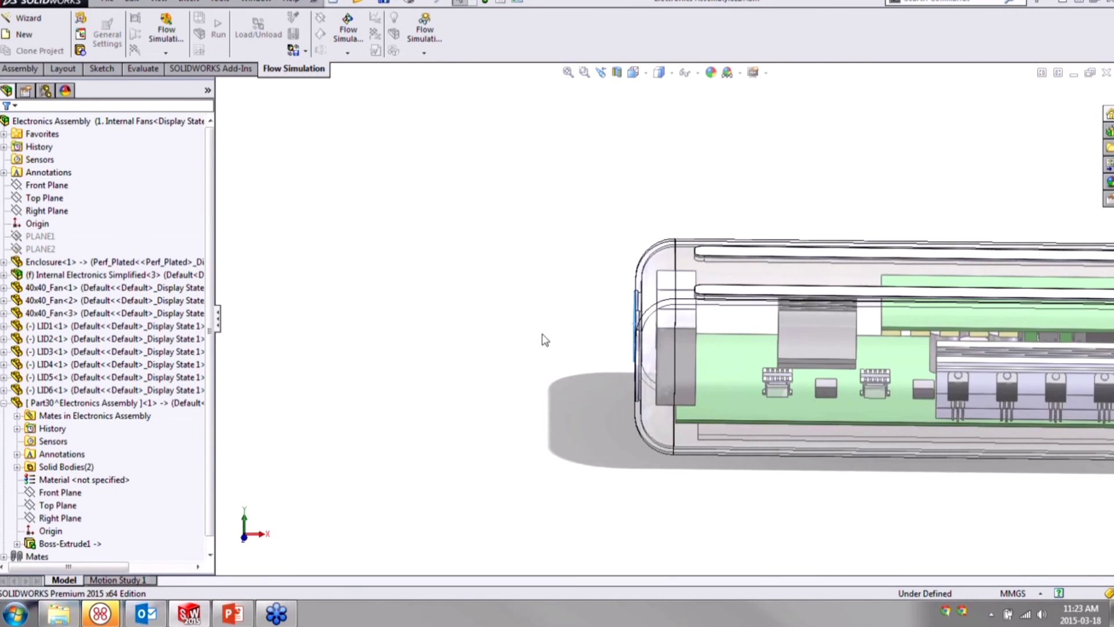
pyautogui.moveTo(552, 388); pyautogui.dragTo(504, 363, button='middle')
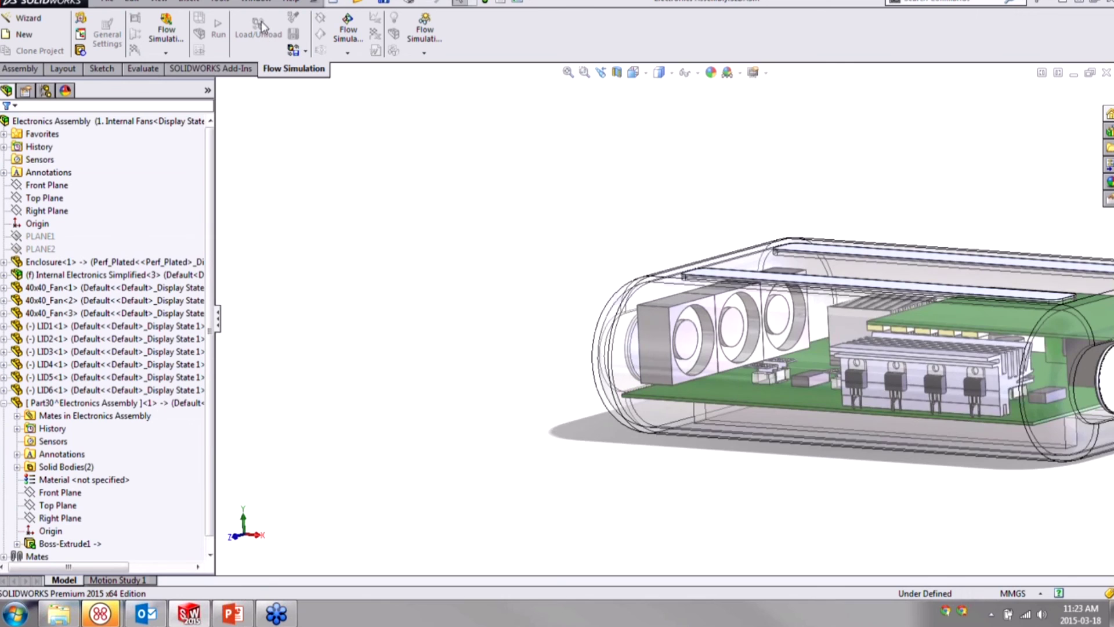
# Step: Run Leak Tracking again between the enclosure's rounded outer side face and its inner shell face
pyautogui.click(230, 4)
pyautogui.moveTo(342, 59)
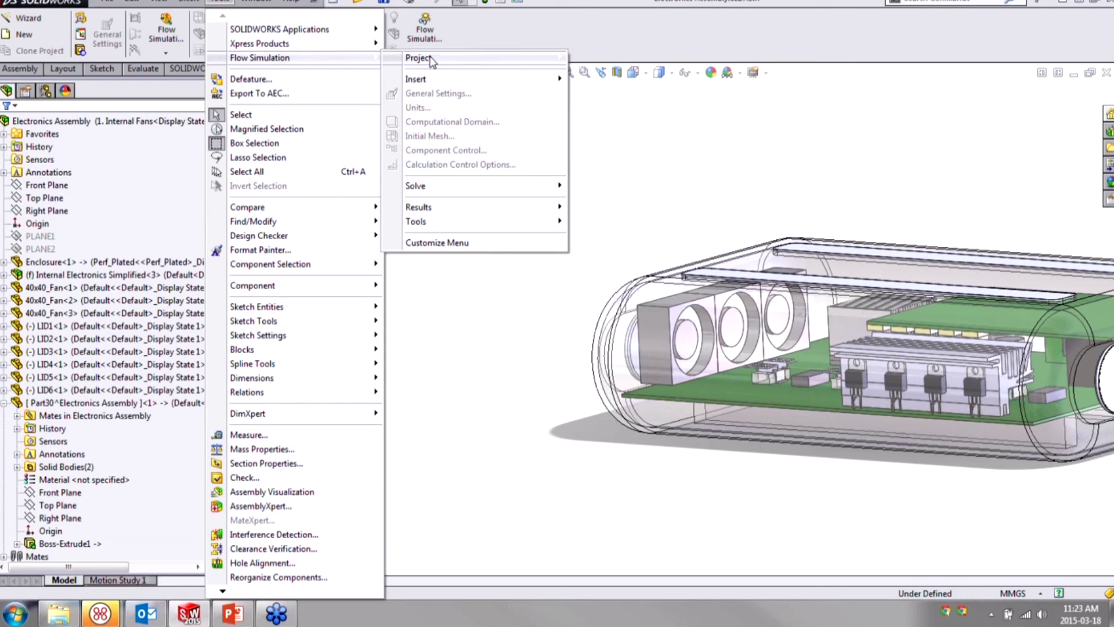
pyautogui.moveTo(441, 220)
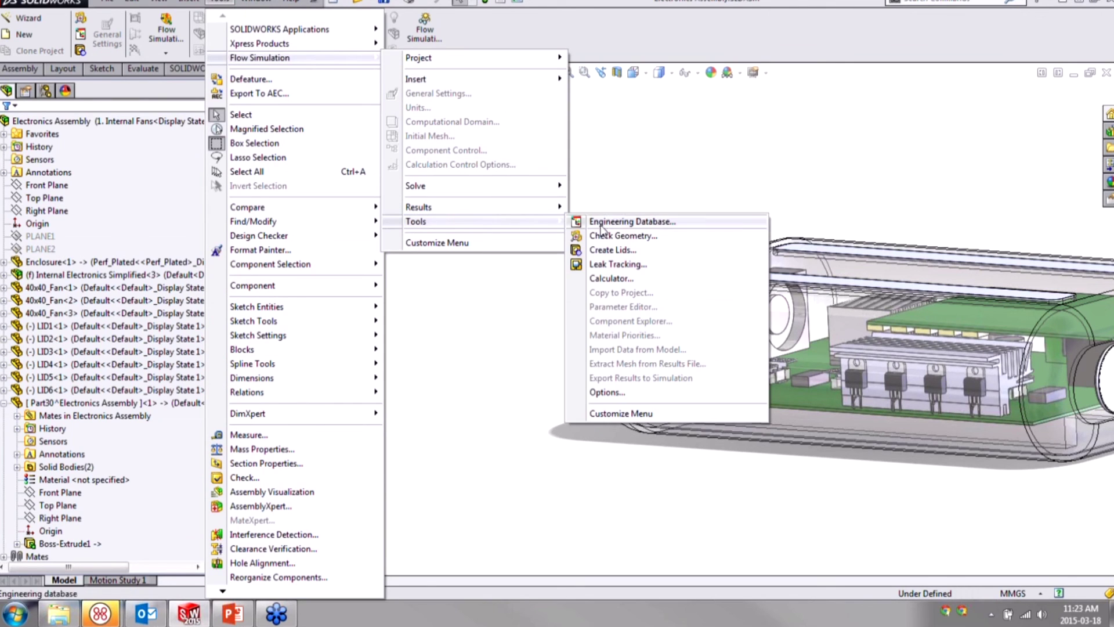
pyautogui.click(606, 265)
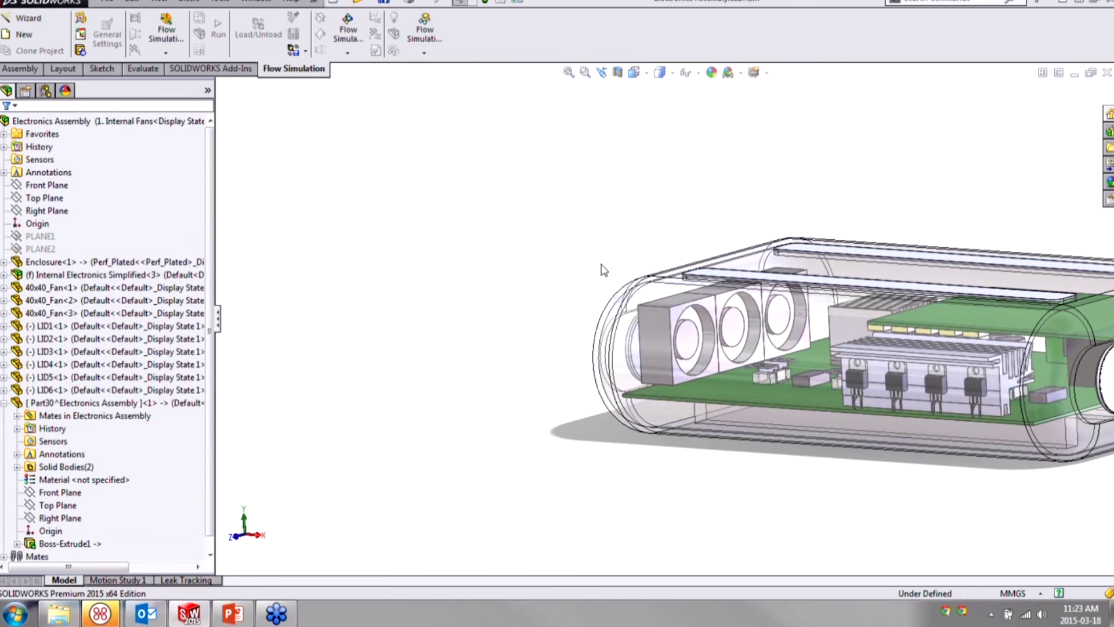
pyautogui.scroll(-4, 730, 302)
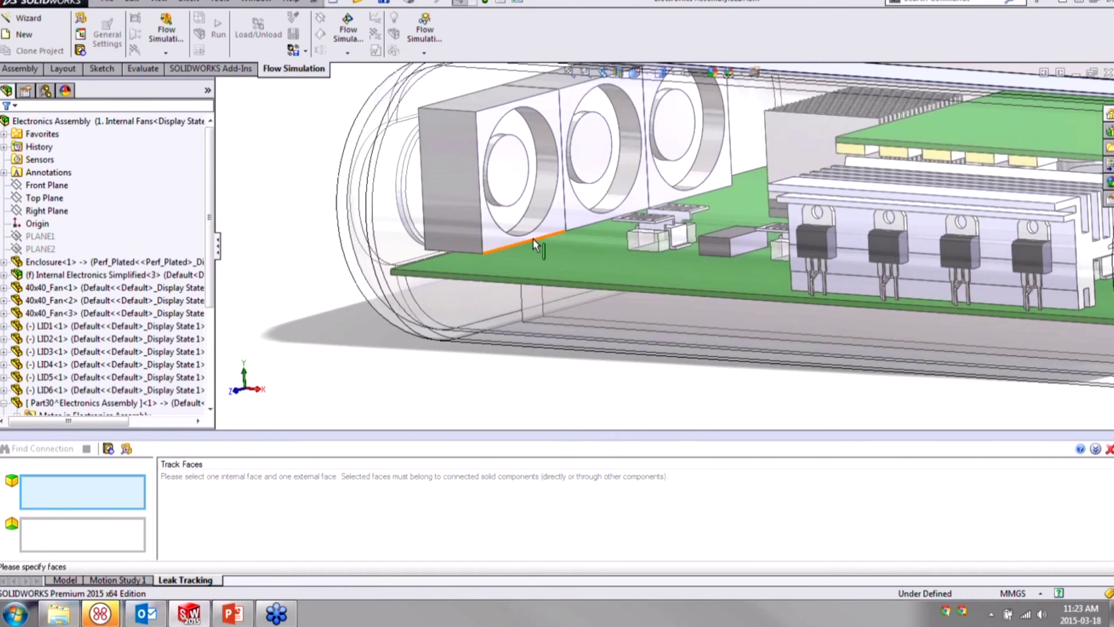
pyautogui.moveTo(471, 263); pyautogui.dragTo(476, 224, button='middle')
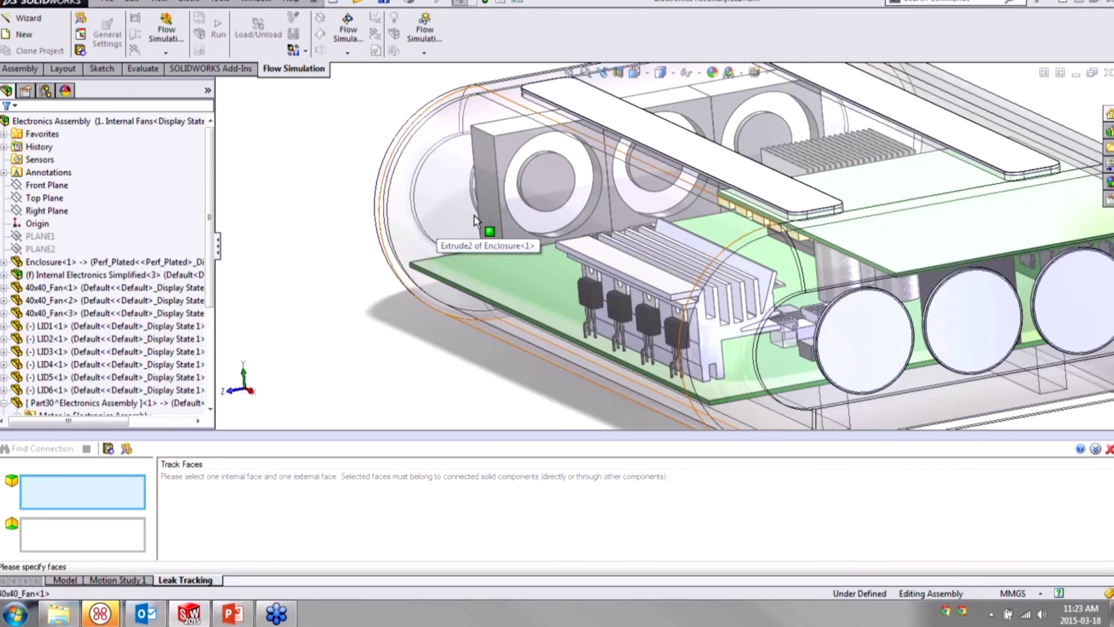
pyautogui.click(475, 224)
pyautogui.rightClick(475, 224)
pyautogui.click(514, 105)
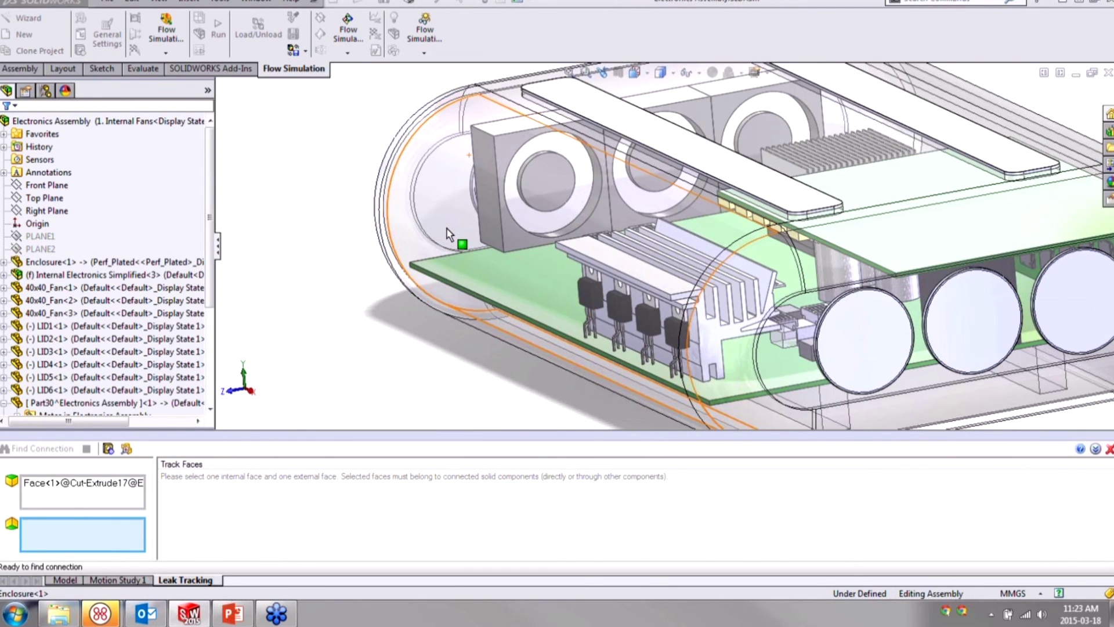
pyautogui.click(447, 228)
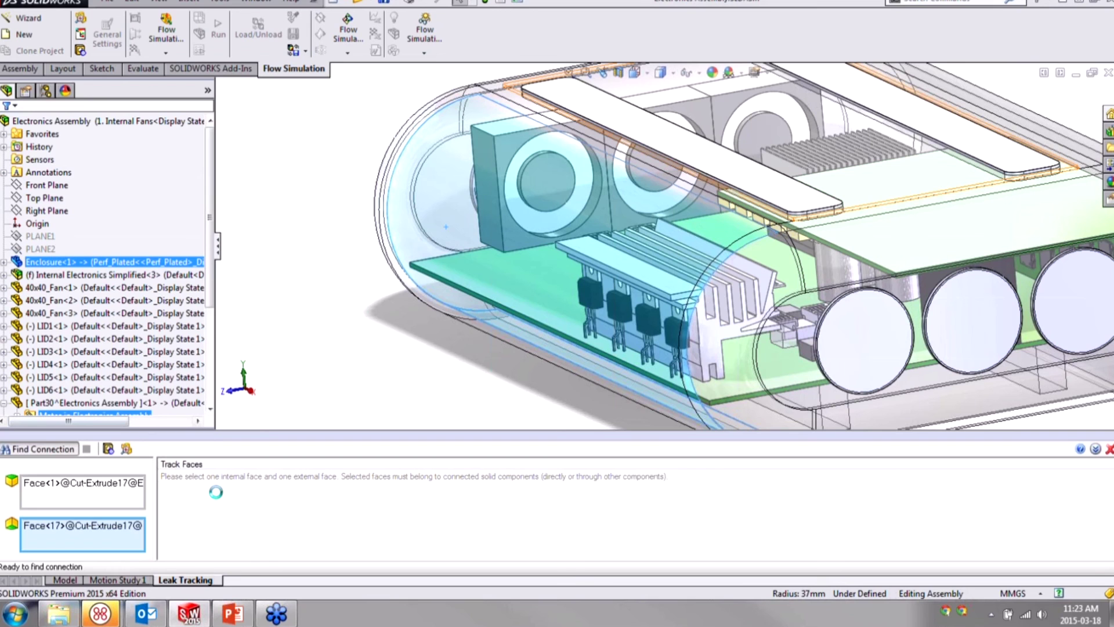
# Step: Examine where the new leak path passes the lower edge of the circular fan-end lid, and close Leak Tracking
pyautogui.moveTo(318, 258); pyautogui.dragTo(446, 239, button='middle')
pyautogui.scroll(2, 431, 224)
pyautogui.scroll(-5, 547, 262)
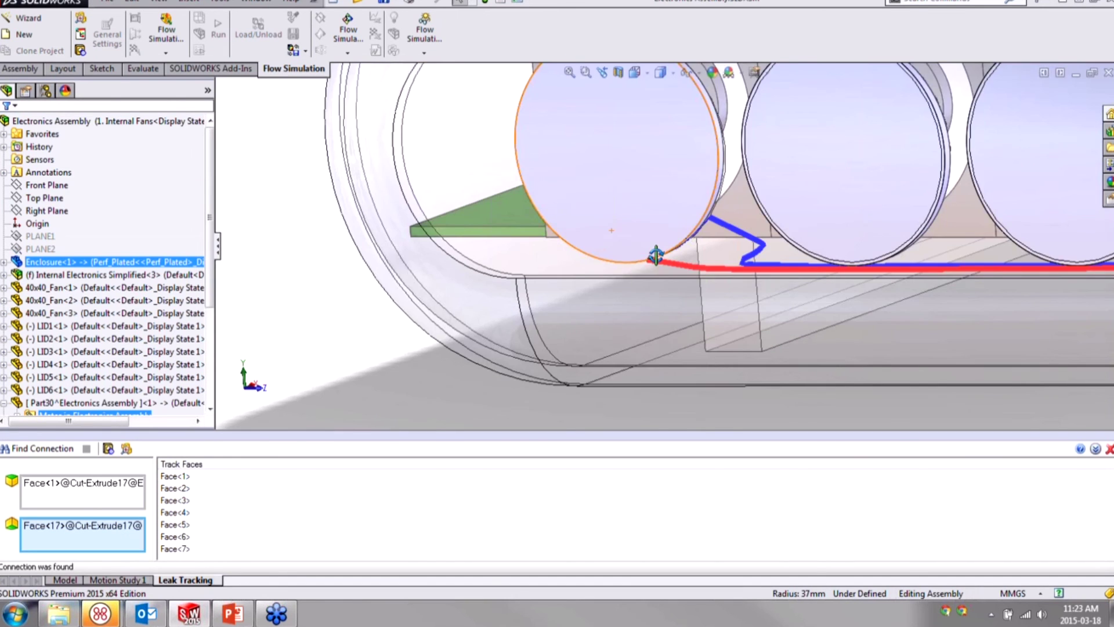
pyautogui.scroll(-4, 650, 266)
pyautogui.scroll(5, 653, 255)
pyautogui.moveTo(656, 253); pyautogui.dragTo(662, 279, button='middle')
pyautogui.click(1110, 448)
pyautogui.scroll(-2, 702, 371)
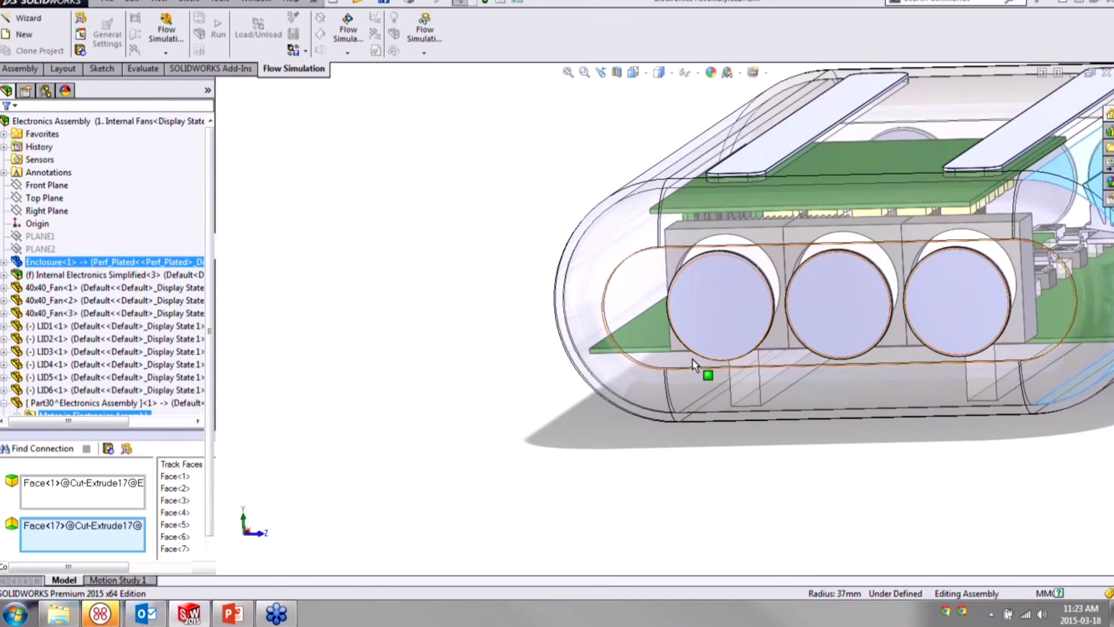
pyautogui.press('space')
pyautogui.moveTo(464, 268); pyautogui.dragTo(402, 294, button='middle')
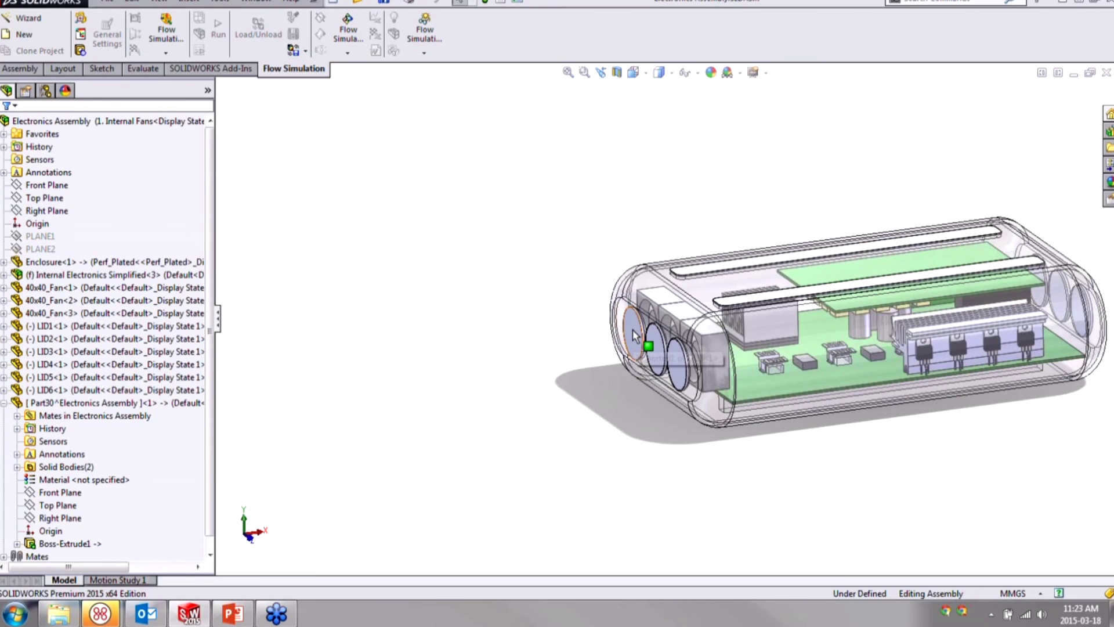
# Step: Delete the LID3 component from the fan end of the enclosure
pyautogui.click(633, 329)
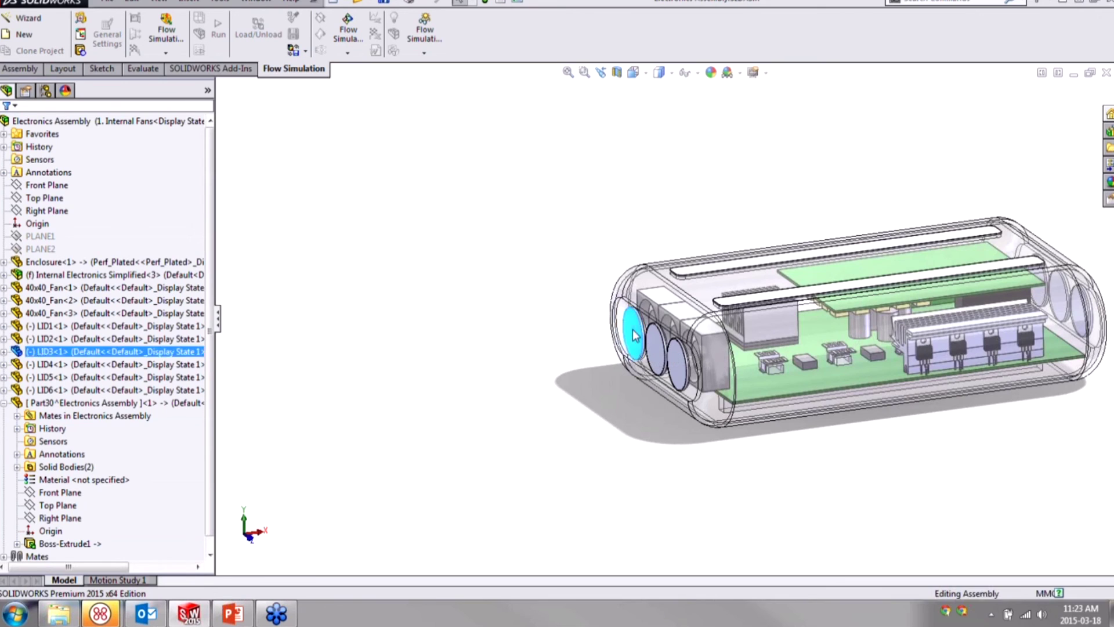
pyautogui.rightClick(76, 354)
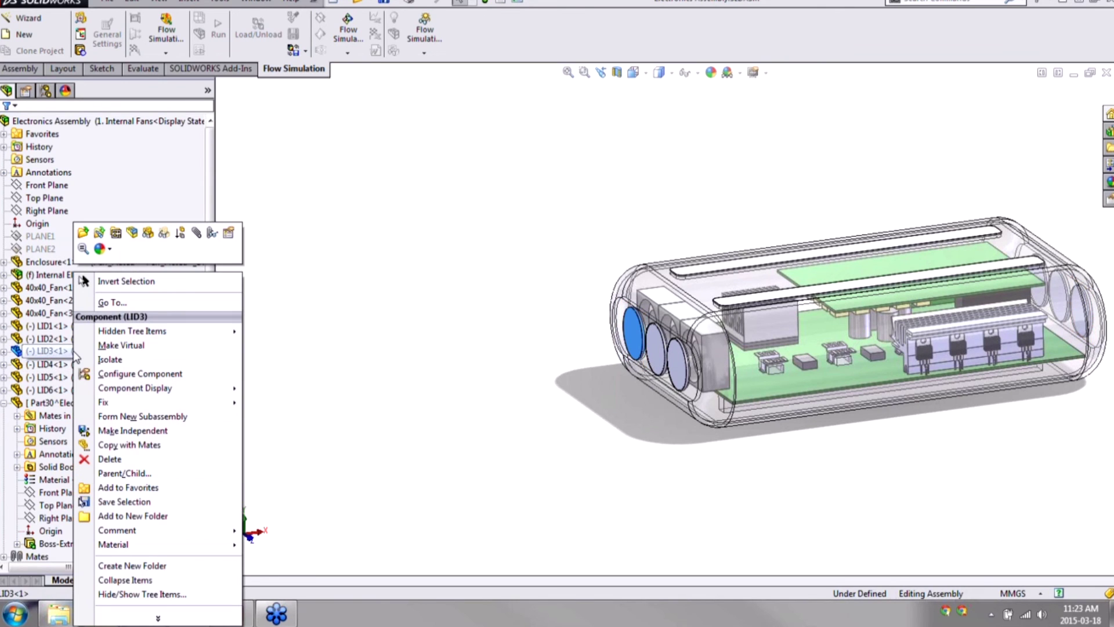
pyautogui.click(109, 459)
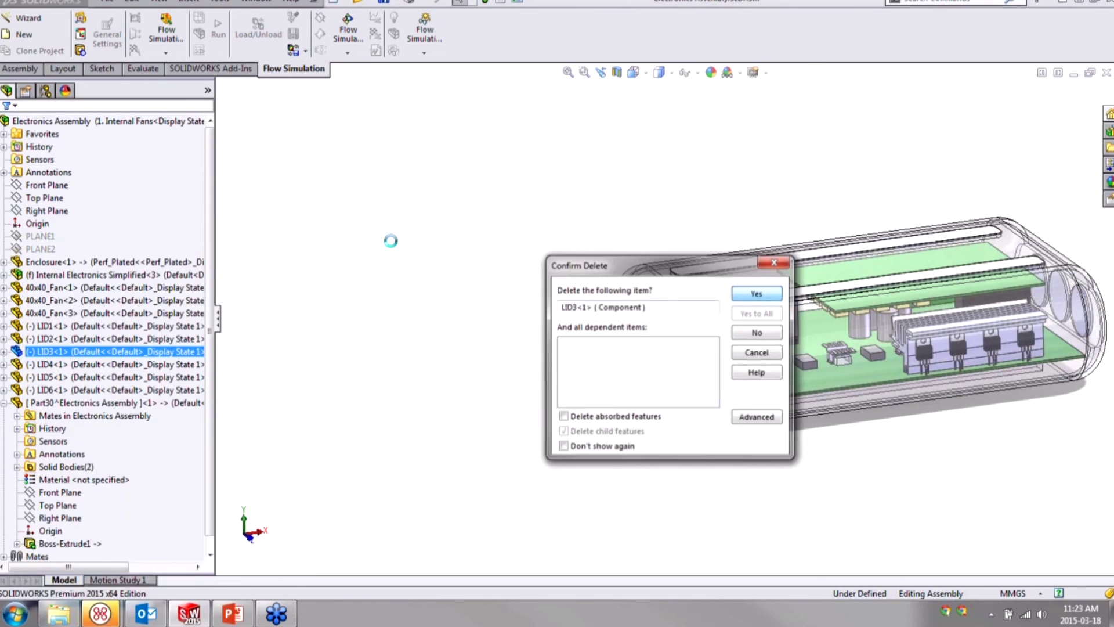
pyautogui.press('Return')
# Step: Insert a new in-context part on the enclosure's flat fan-end face, saving all modified documents
pyautogui.click(20, 70)
pyautogui.click(74, 53)
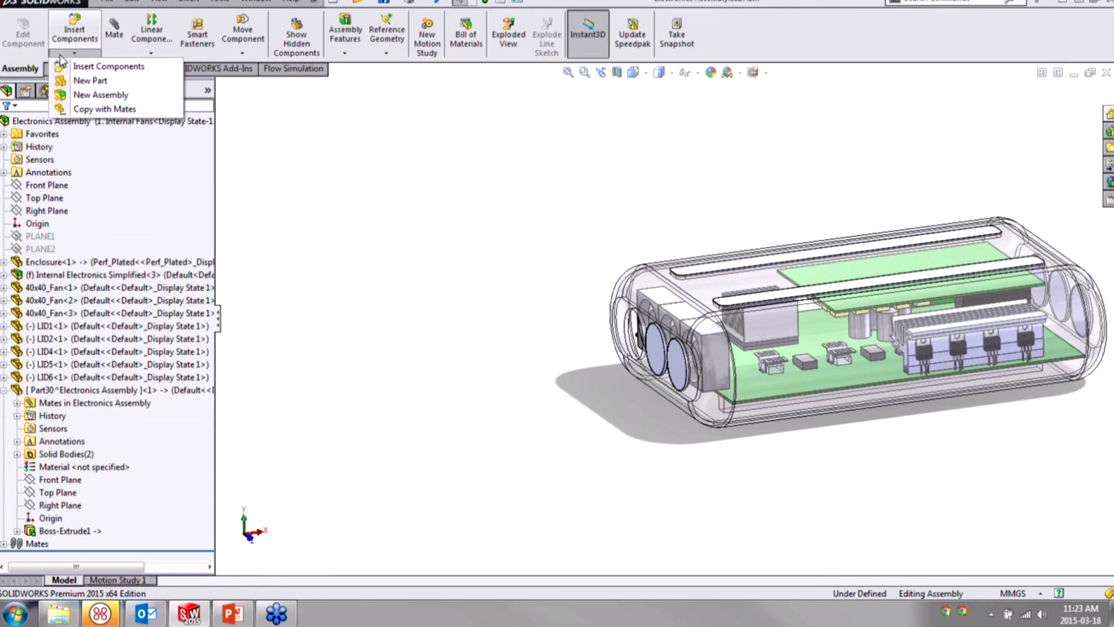
pyautogui.click(81, 80)
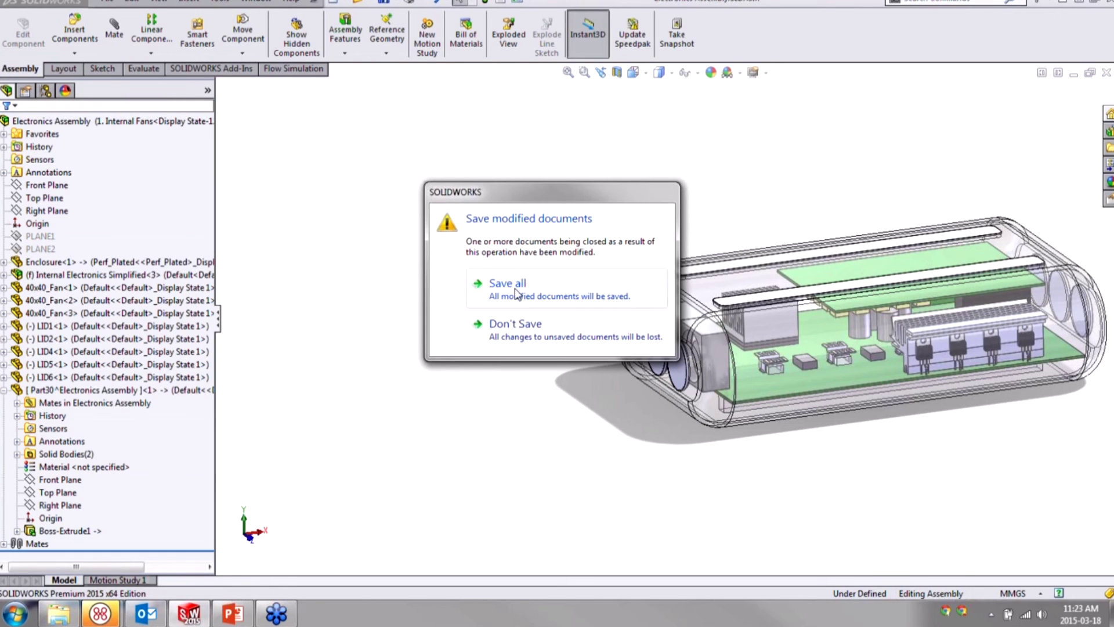
pyautogui.click(516, 294)
pyautogui.scroll(-2, 662, 357)
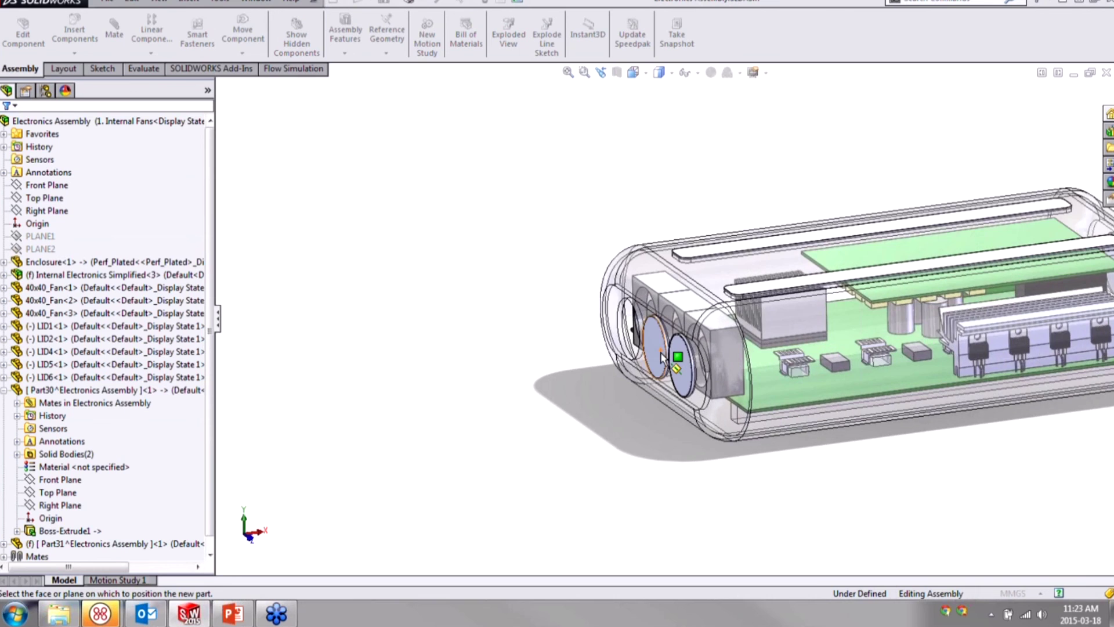
pyautogui.scroll(-2, 662, 356)
pyautogui.click(617, 367)
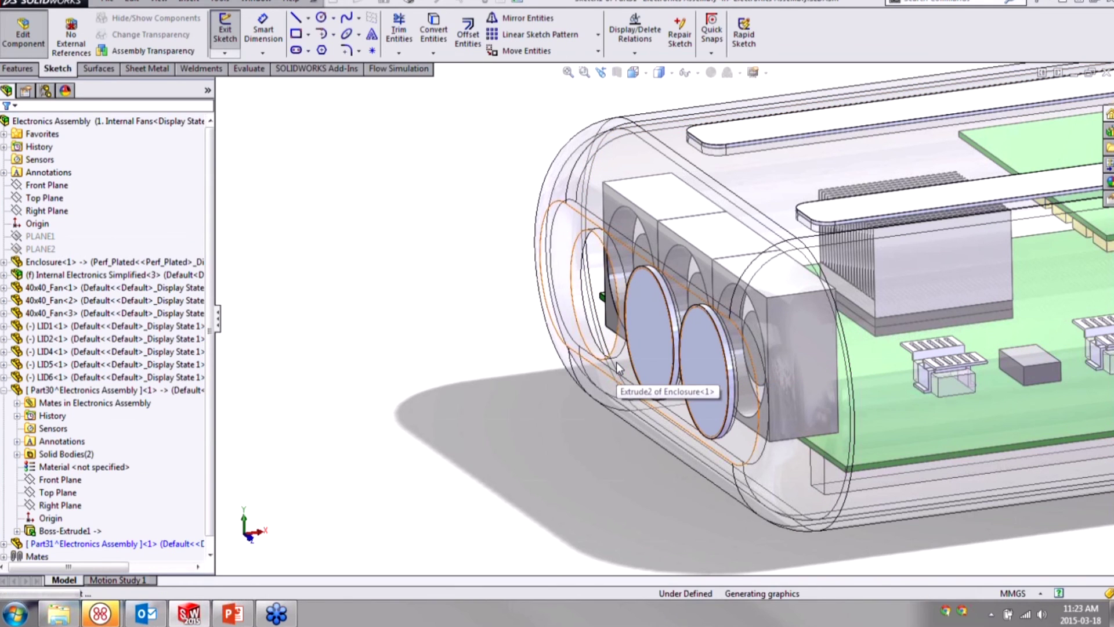
# Step: Convert the circular edge of the uncovered fan opening into a sketch circle in the new part
pyautogui.click(615, 358)
pyautogui.press('s')
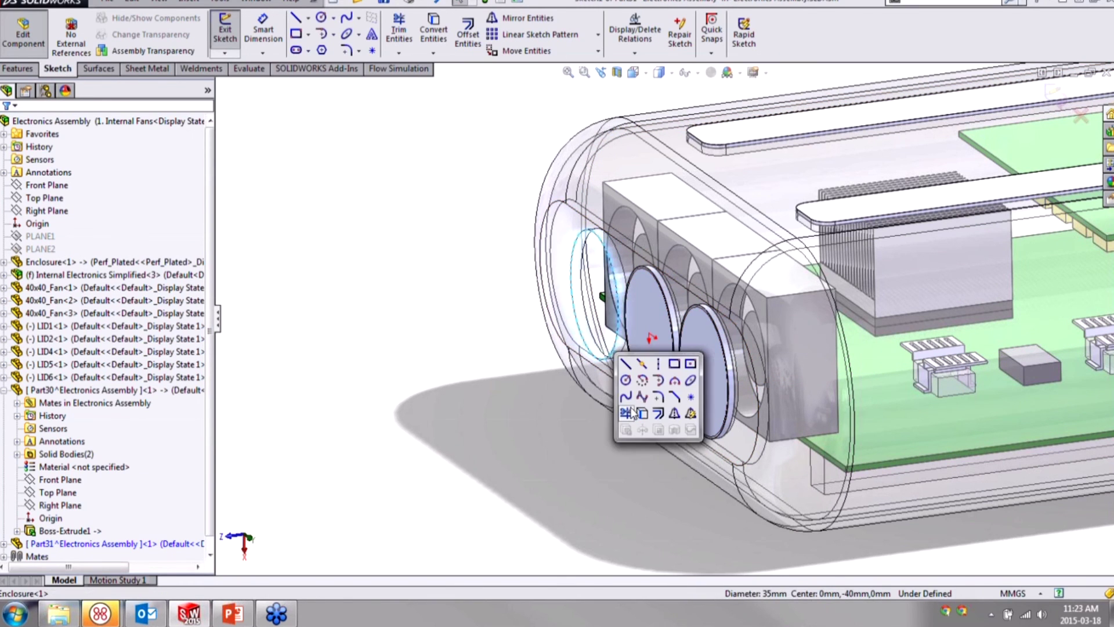
pyautogui.click(641, 414)
# Step: Extrude the circle 1 mm inward toward the fan as a replacement lid, and return to editing the assembly
pyautogui.press('s')
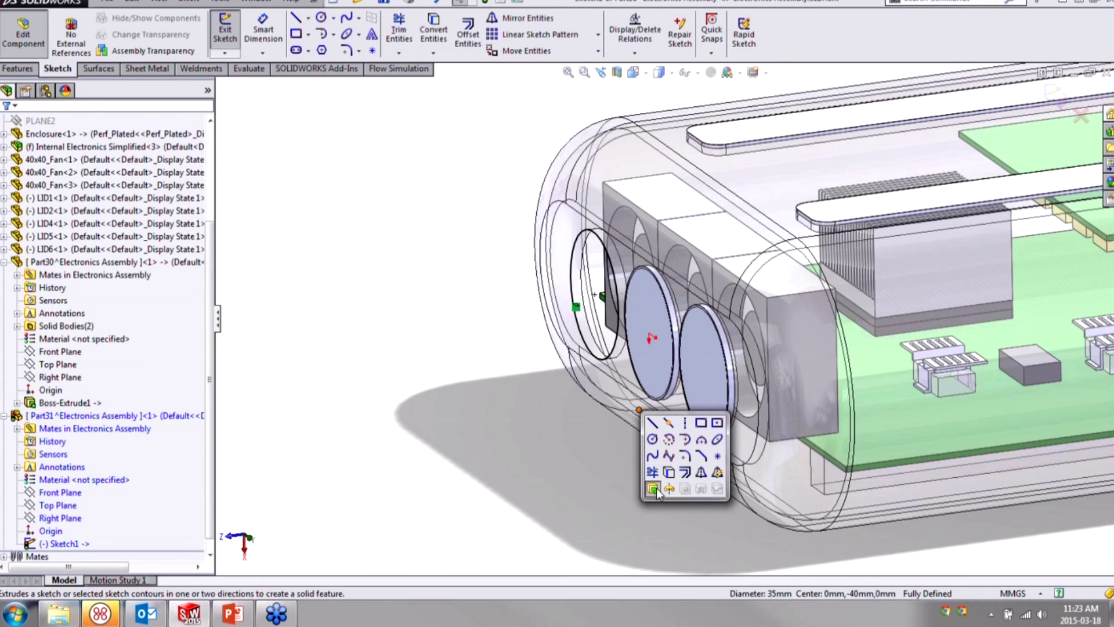
pyautogui.click(654, 488)
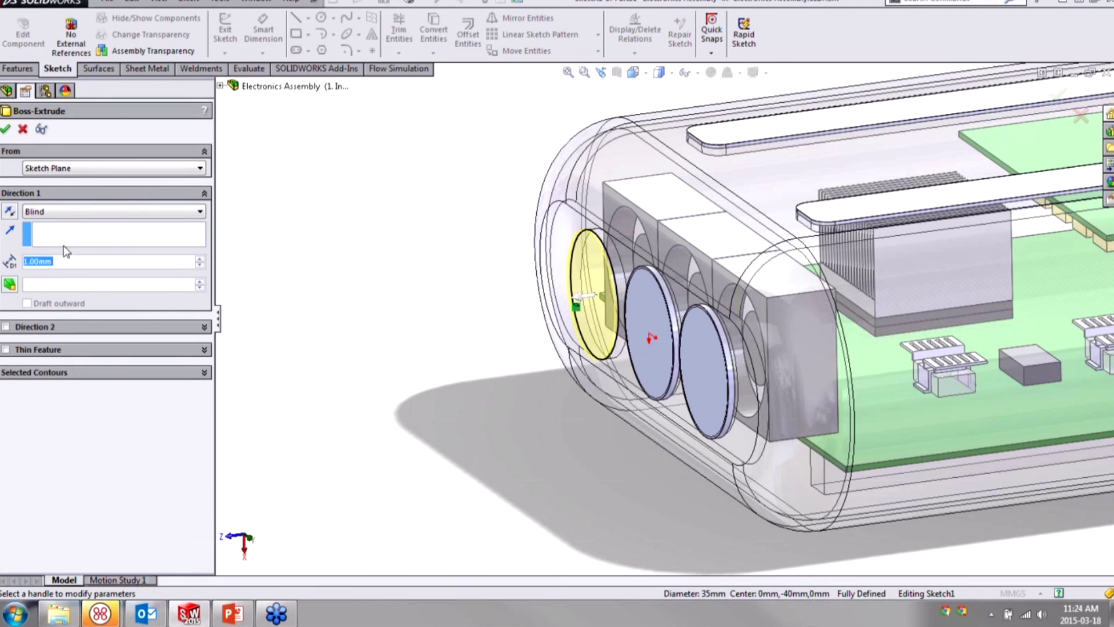
pyautogui.click(9, 212)
pyautogui.click(5, 129)
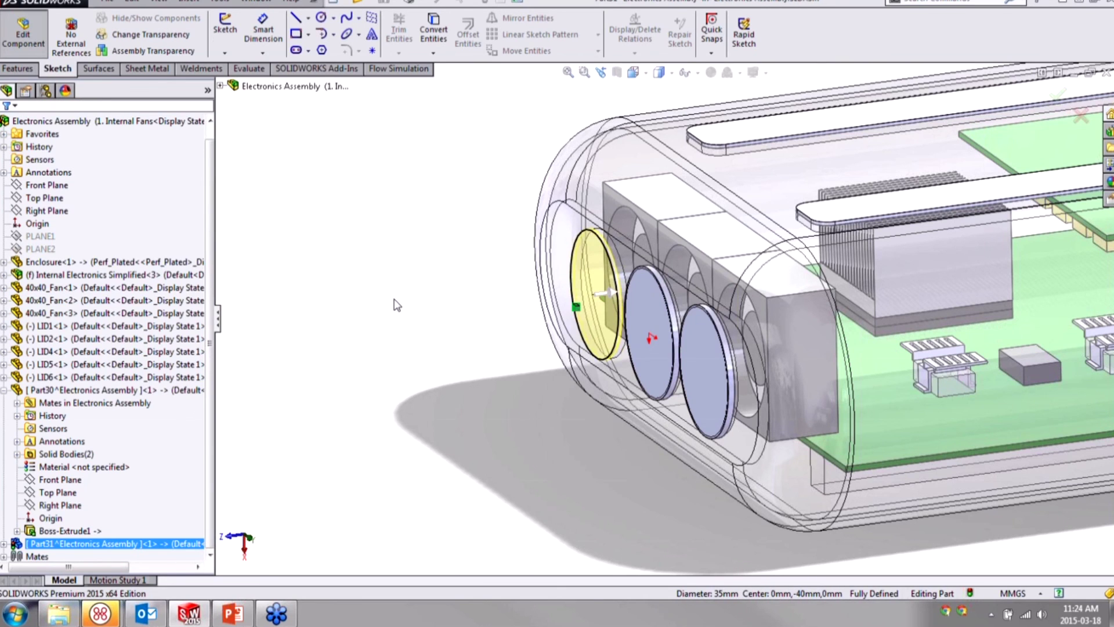
pyautogui.click(444, 326)
pyautogui.scroll(5, 444, 326)
pyautogui.click(1075, 102)
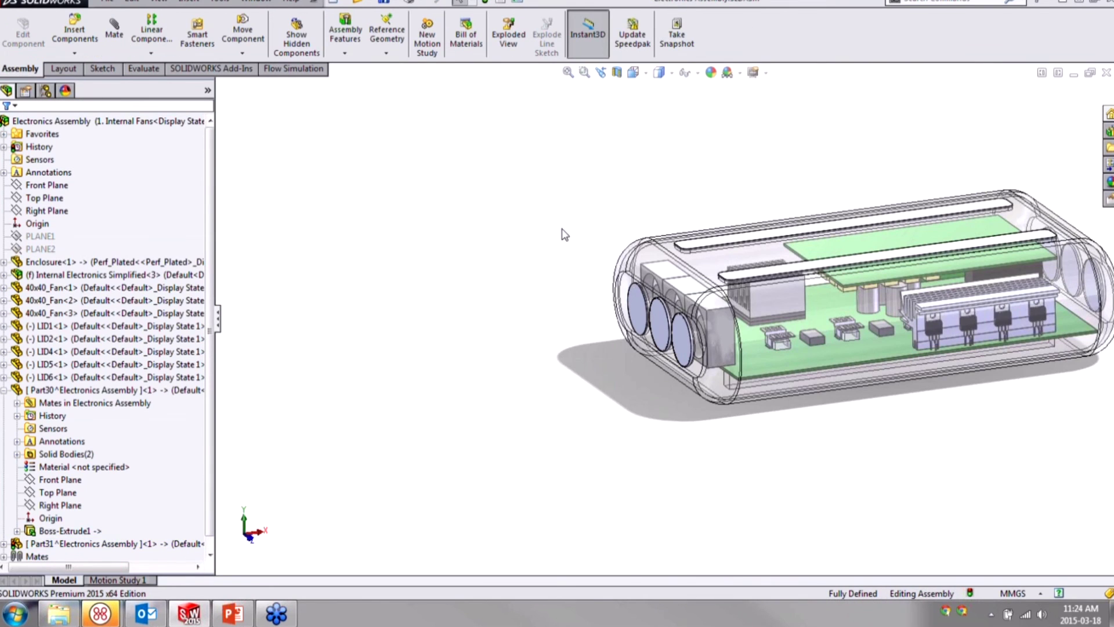
# Step: Run the Flow Simulation geometry check on the whole assembly with the Internal analysis type
pyautogui.moveTo(898, 367); pyautogui.dragTo(610, 357, button='middle')
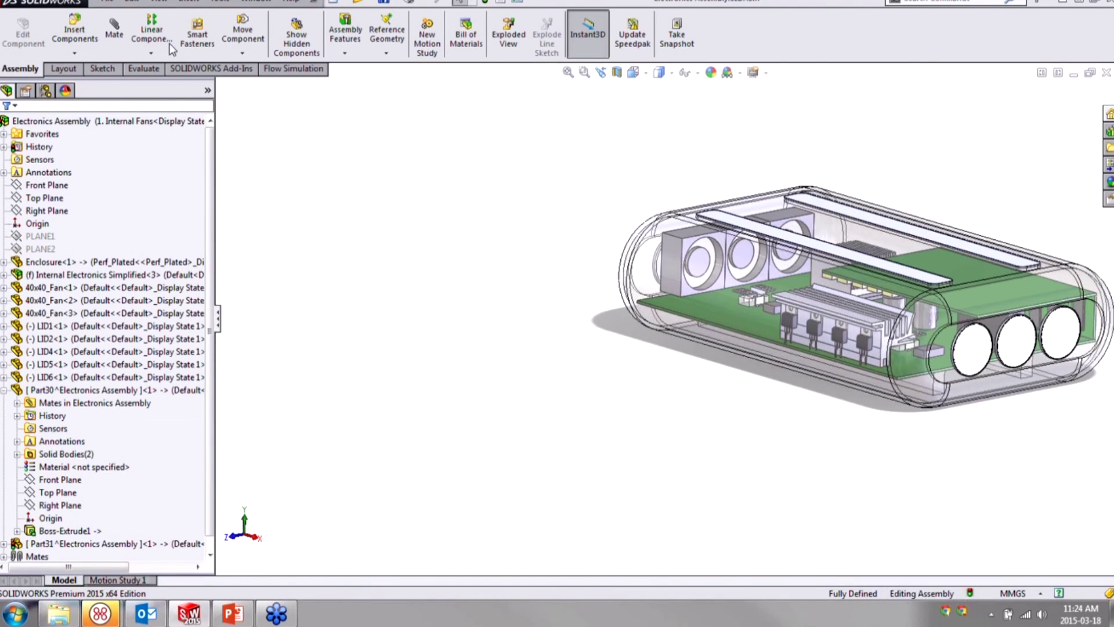
pyautogui.click(215, 3)
pyautogui.moveTo(347, 59)
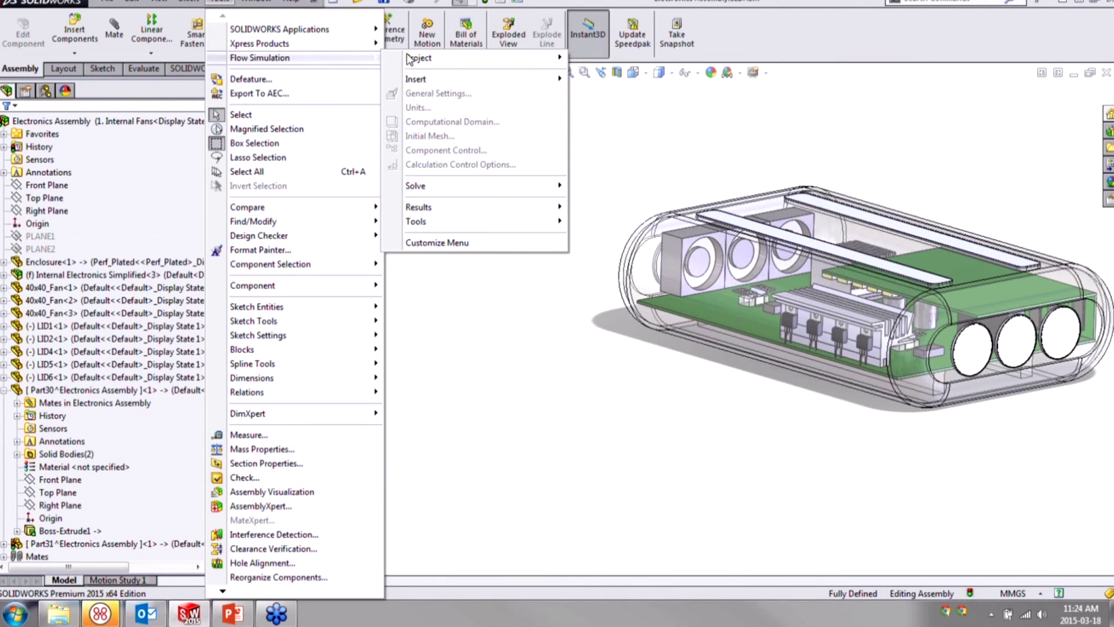
pyautogui.moveTo(441, 221)
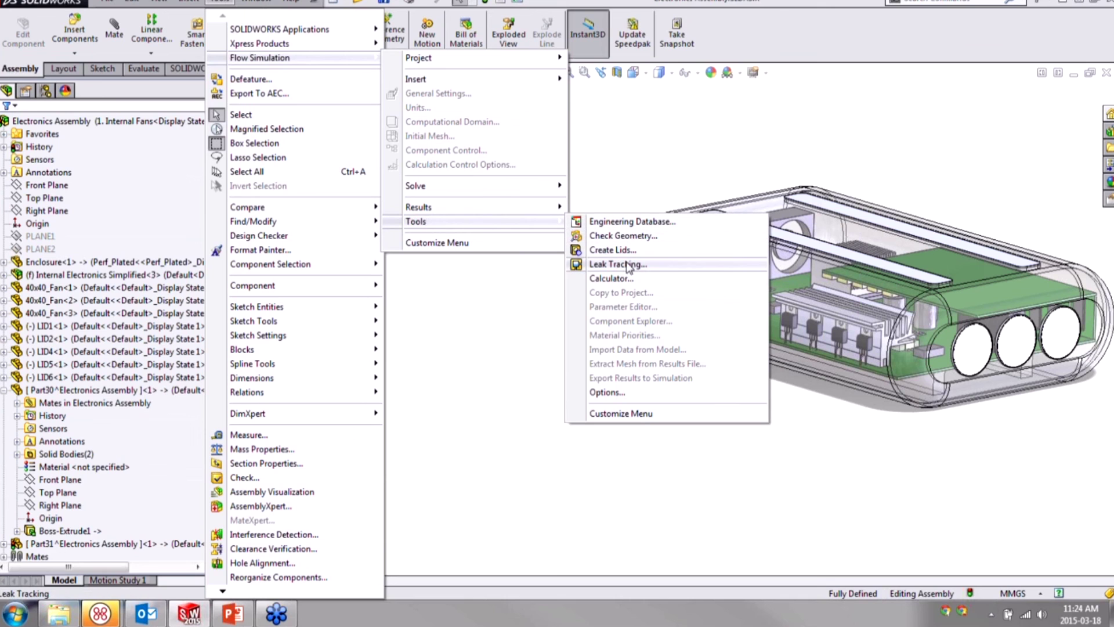
pyautogui.click(623, 238)
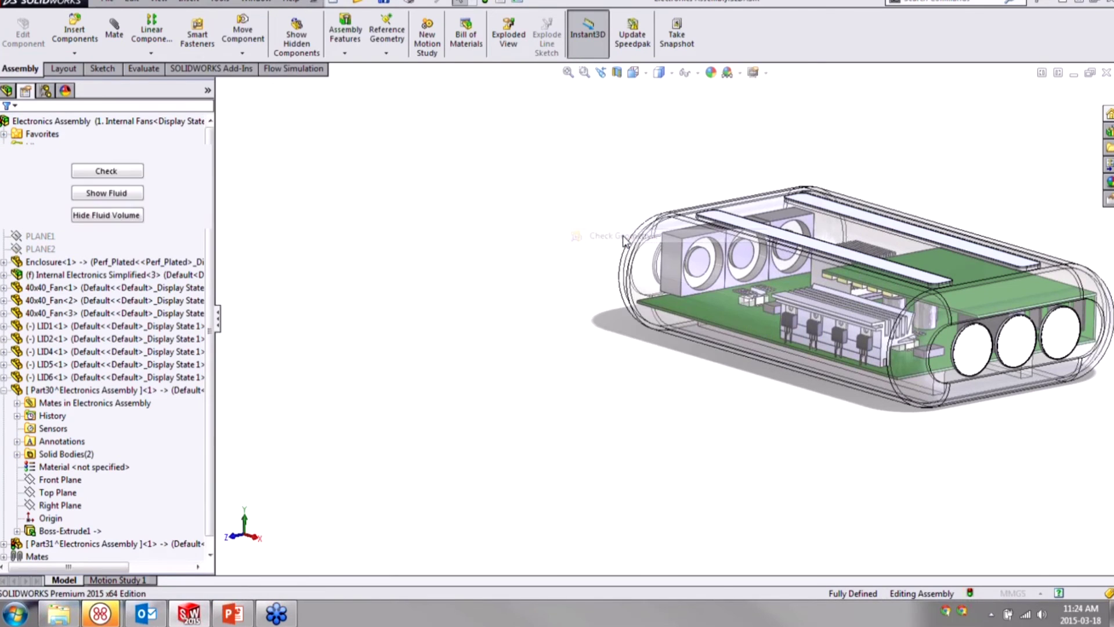
pyautogui.click(26, 355)
pyautogui.click(106, 464)
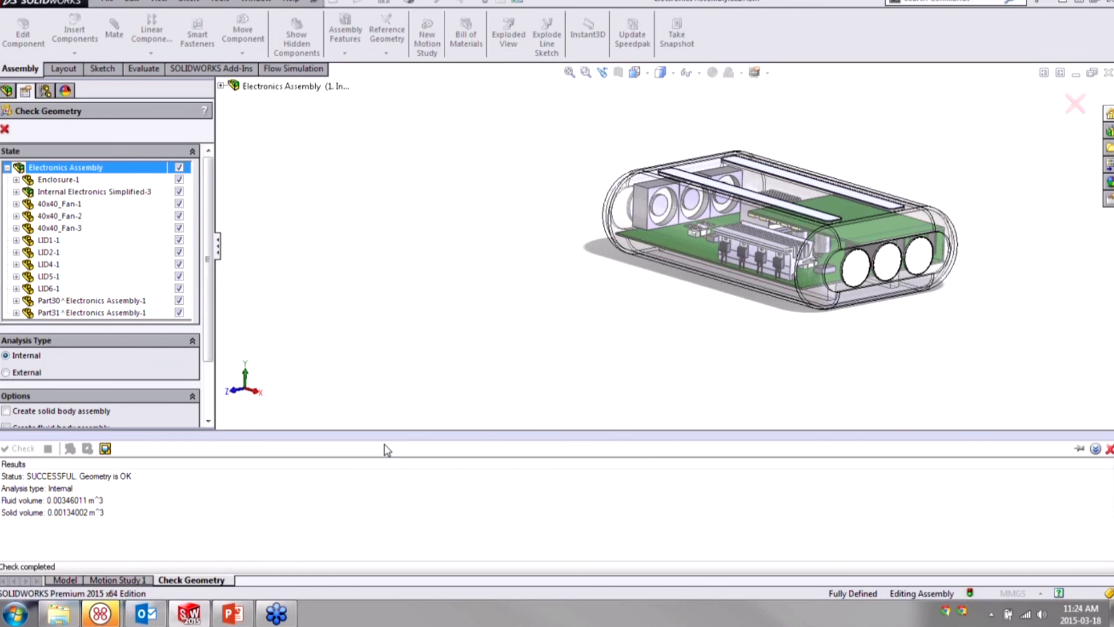
# Step: Close the check results and Check Geometry, and switch to the PowerPoint slide show
pyautogui.click(1109, 449)
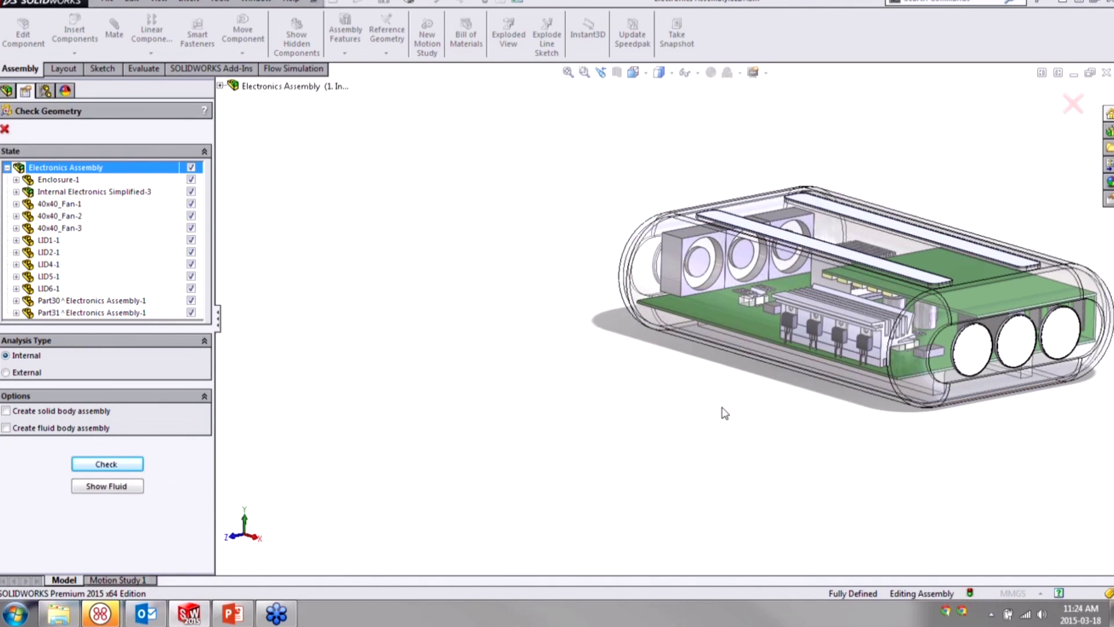
pyautogui.click(4, 128)
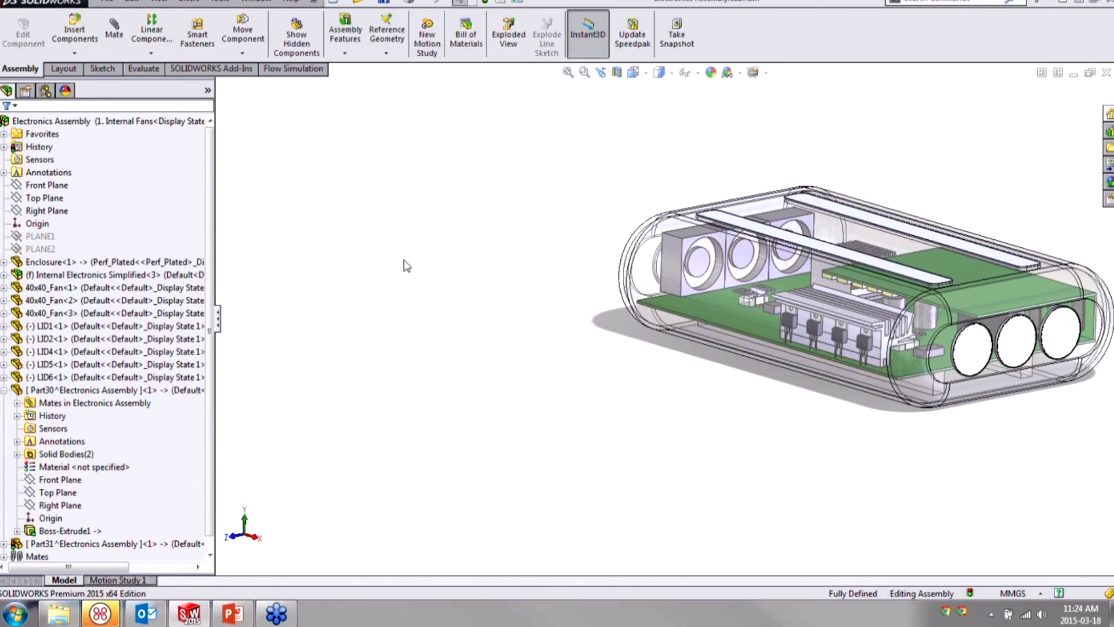
pyautogui.hotkey('alt', 'Tab')
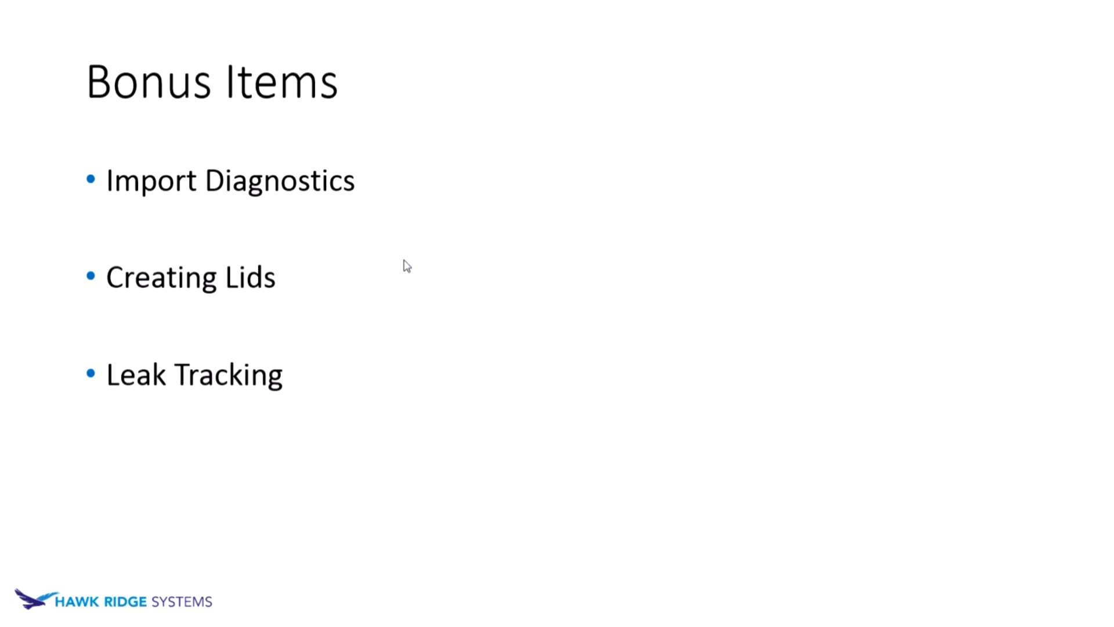